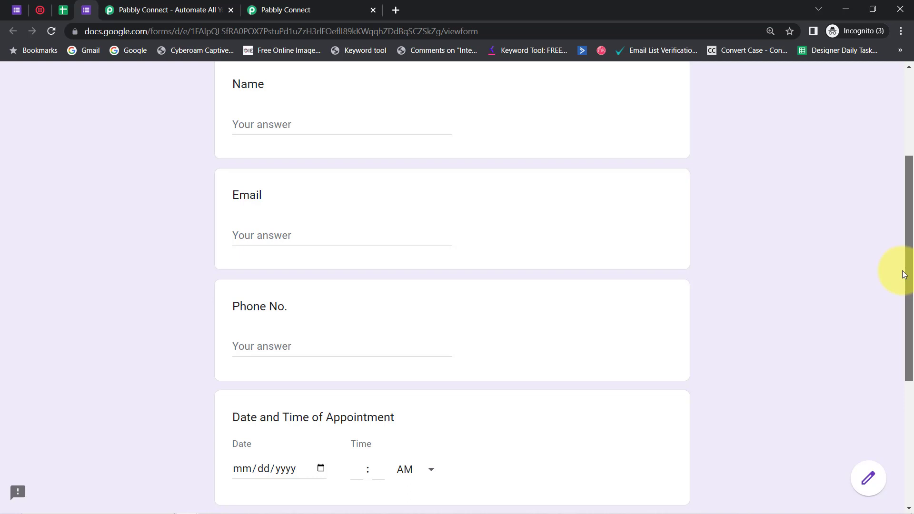
Review the appointment form's fields, the Twilio console's account details, and the Pabbly Connect website and dashboard
mouse_move(903, 274)
left_mouse_down()
mouse_move(896, 242)
mouse_move(896, 261)
left_mouse_up()
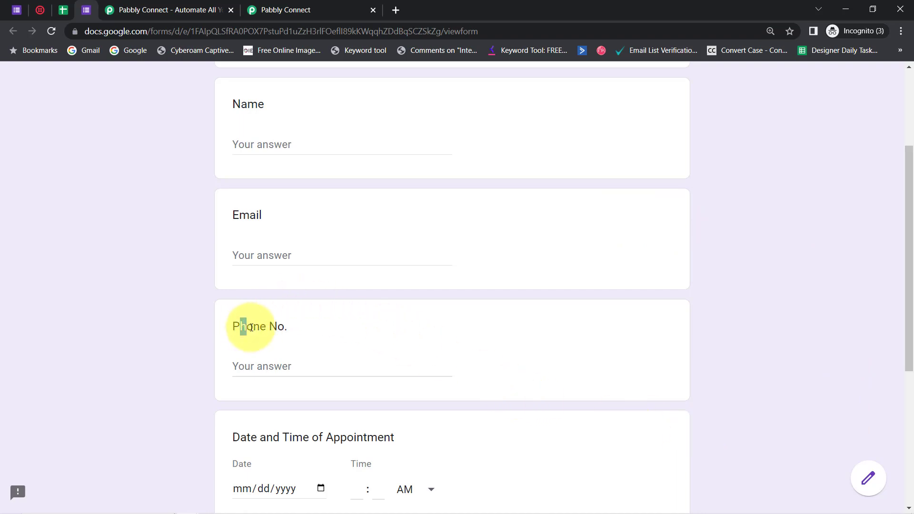
left_click_drag(251, 327, 296, 333)
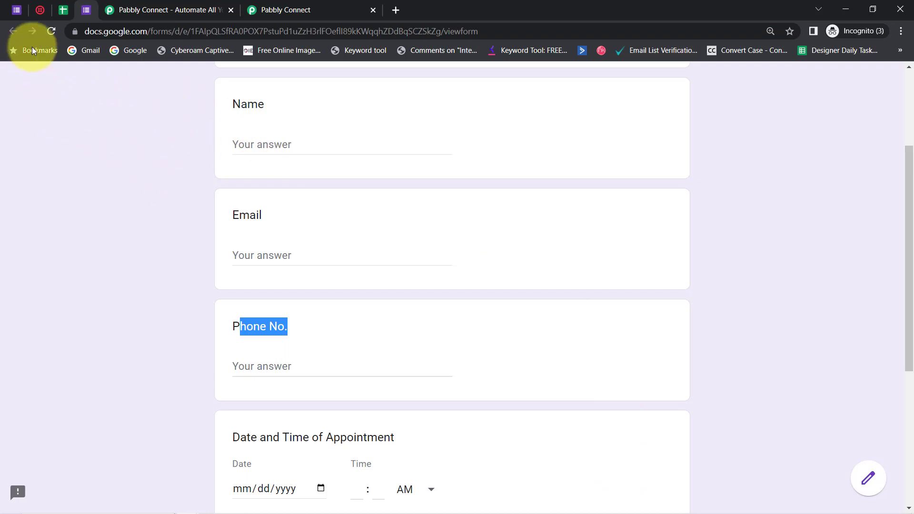
left_click(38, 12)
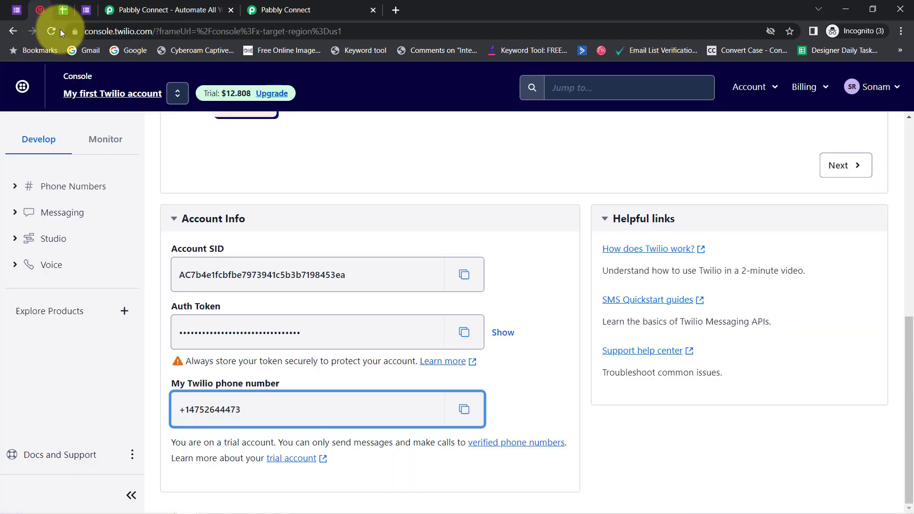
double_click(153, 33)
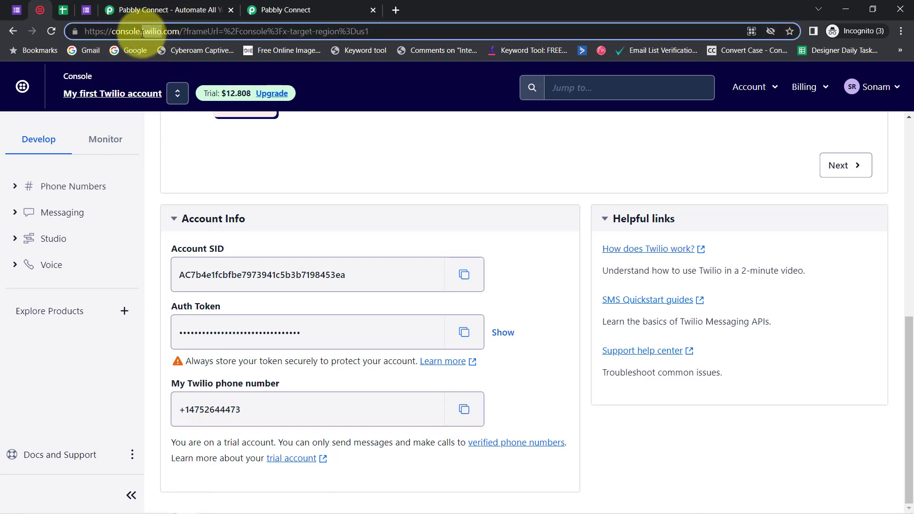
left_click(145, 10)
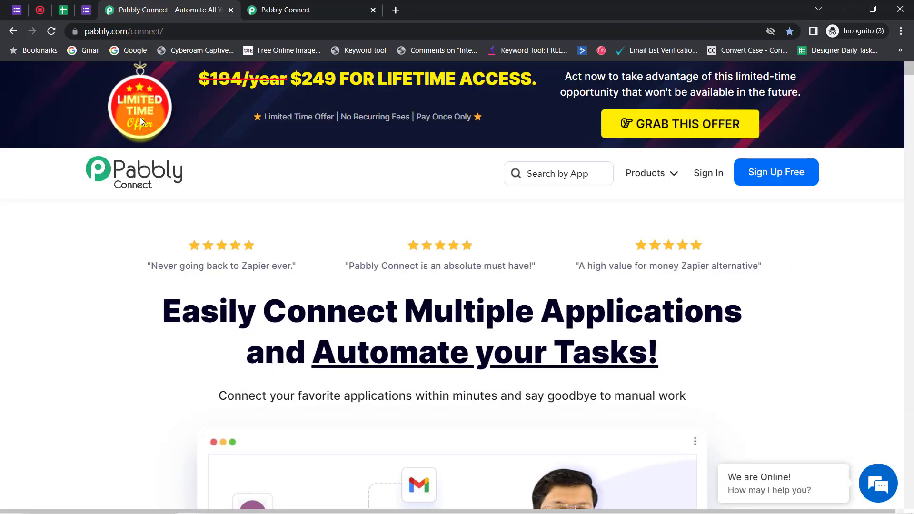
left_click(137, 196)
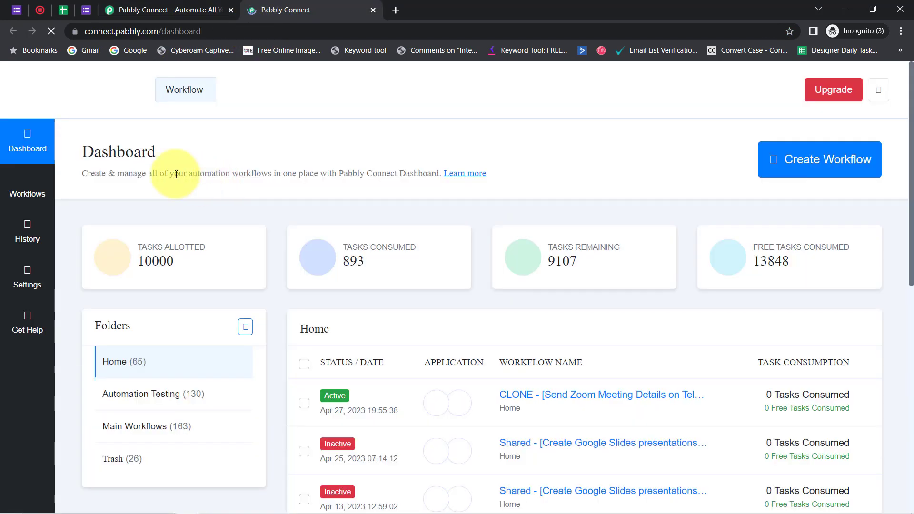
left_click_drag(93, 152, 262, 174)
left_click(218, 10)
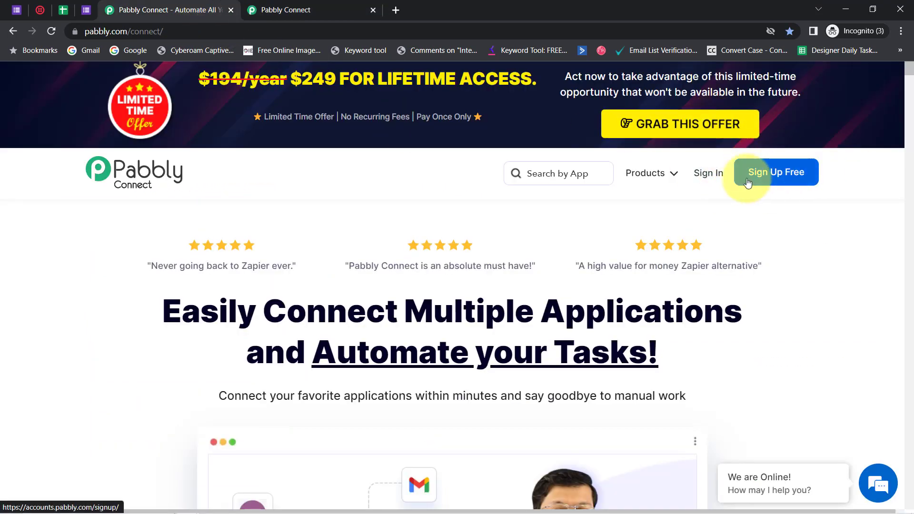
left_click(286, 11)
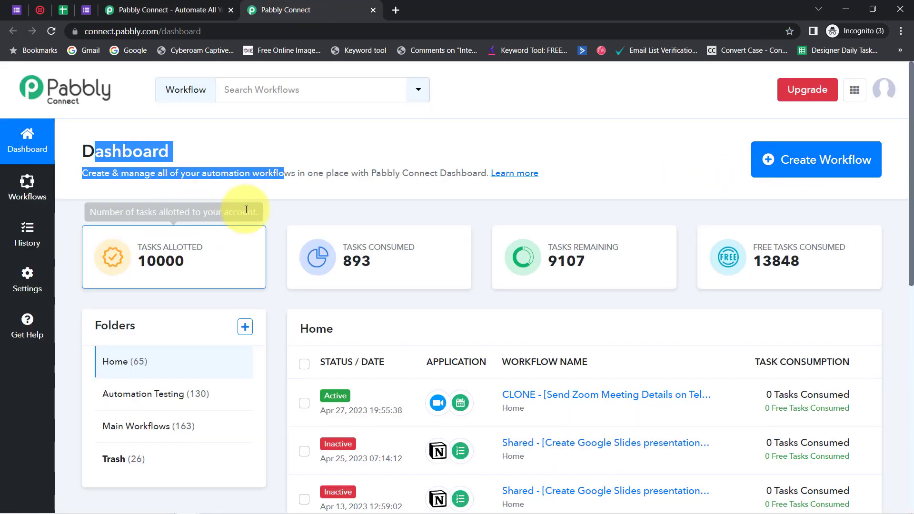
left_click(247, 161)
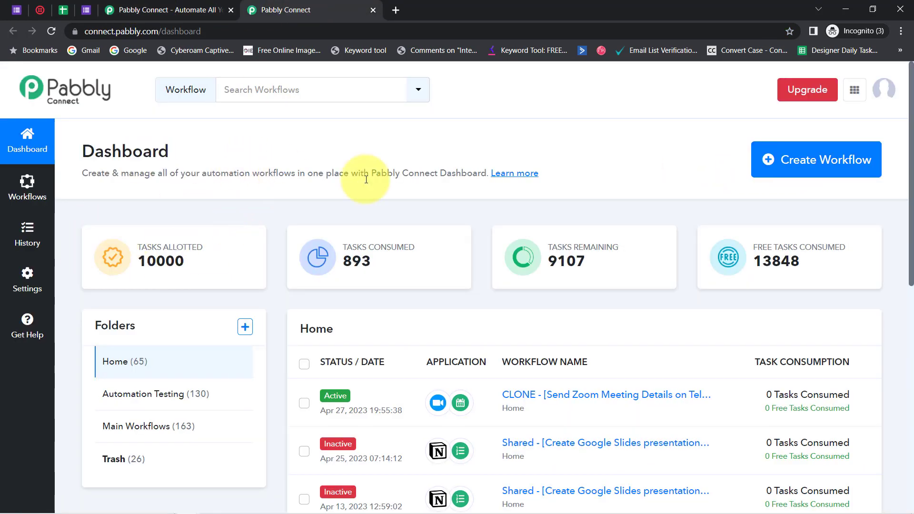
Create a workflow named "Send Appointment Reminder before 1 Day via SMS"
left_click(821, 161)
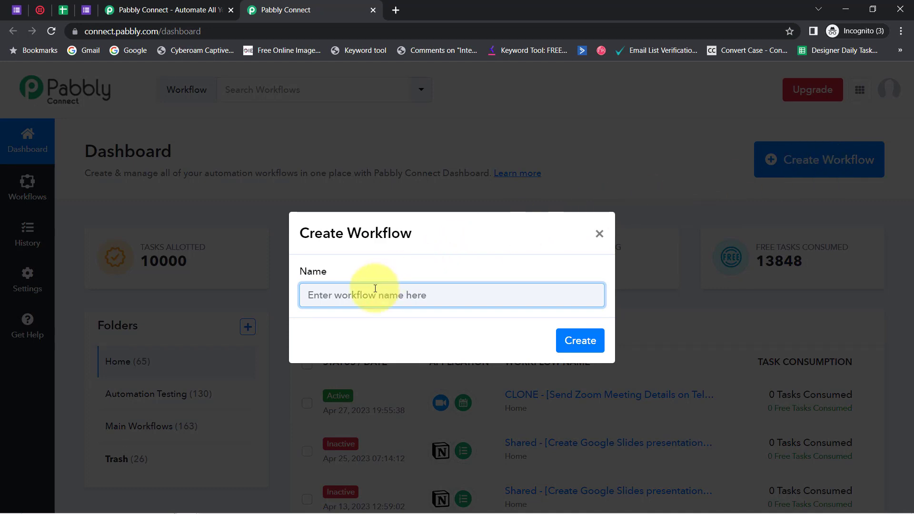
type("Send Appointment Reminder before 1 Day via SMS")
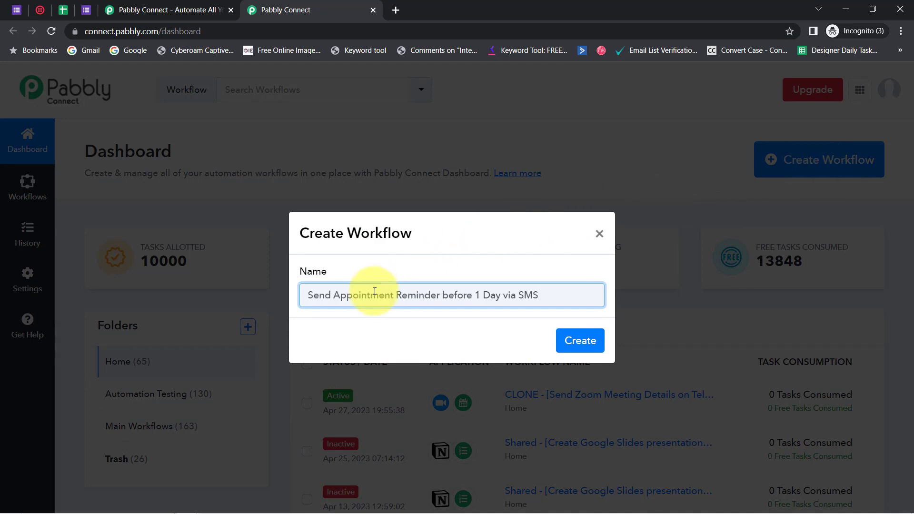
left_click(154, 10)
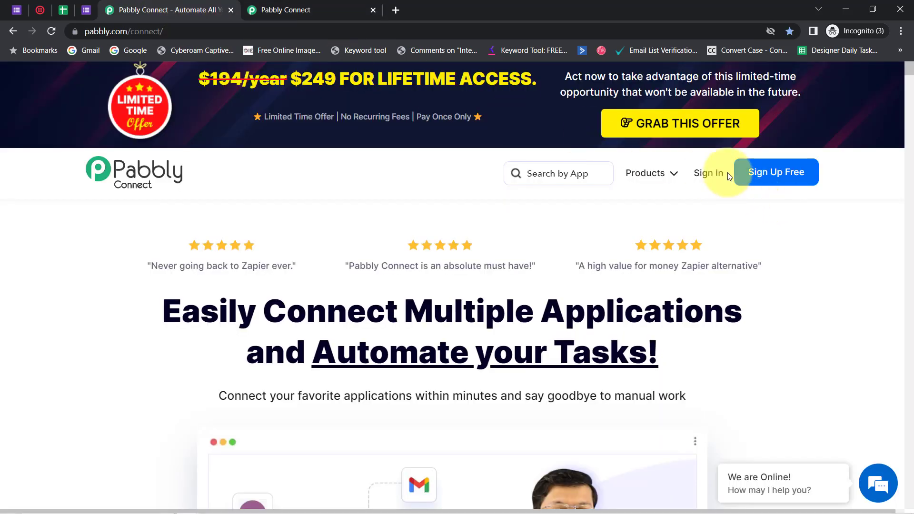
left_click(297, 10)
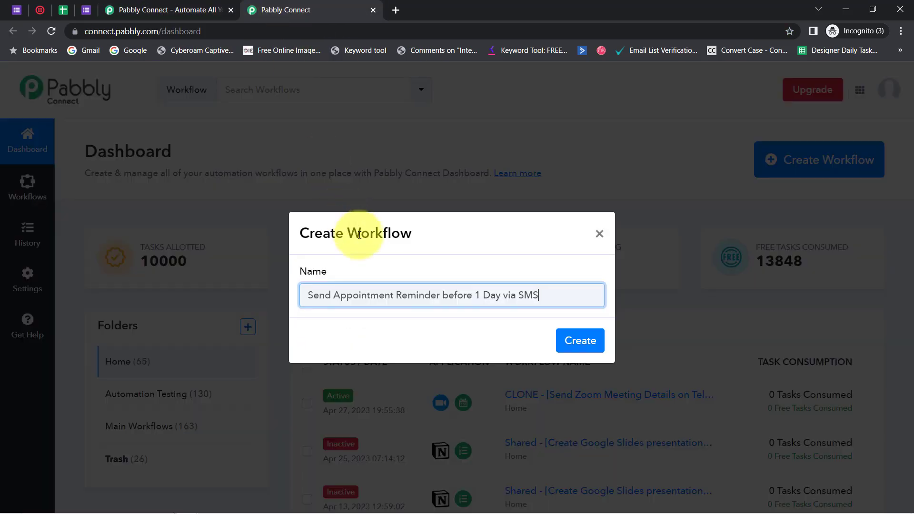
left_click_drag(437, 296, 581, 291)
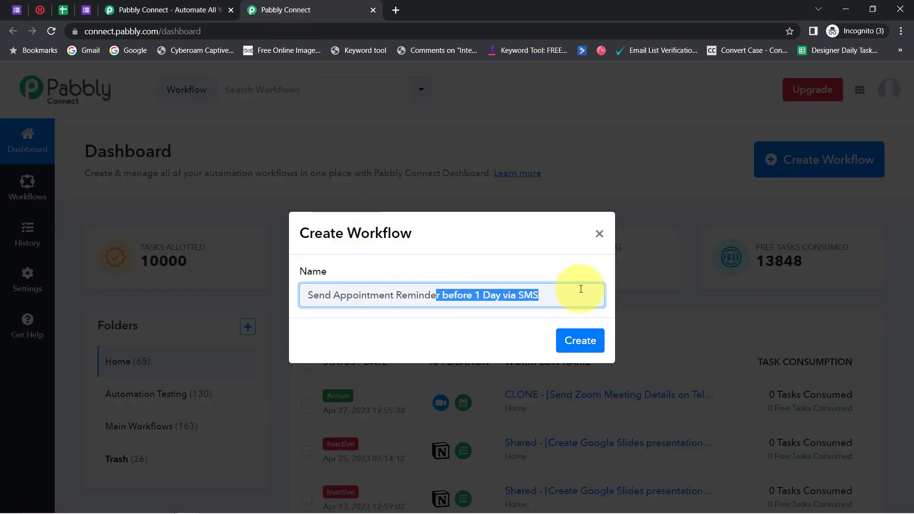
left_click(588, 336)
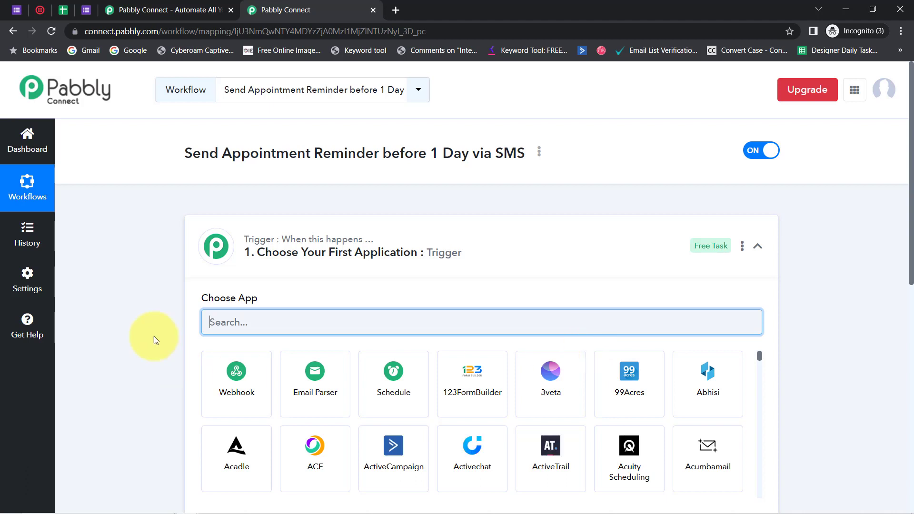
Choose Google Forms as the workflow's trigger application
left_click(271, 266)
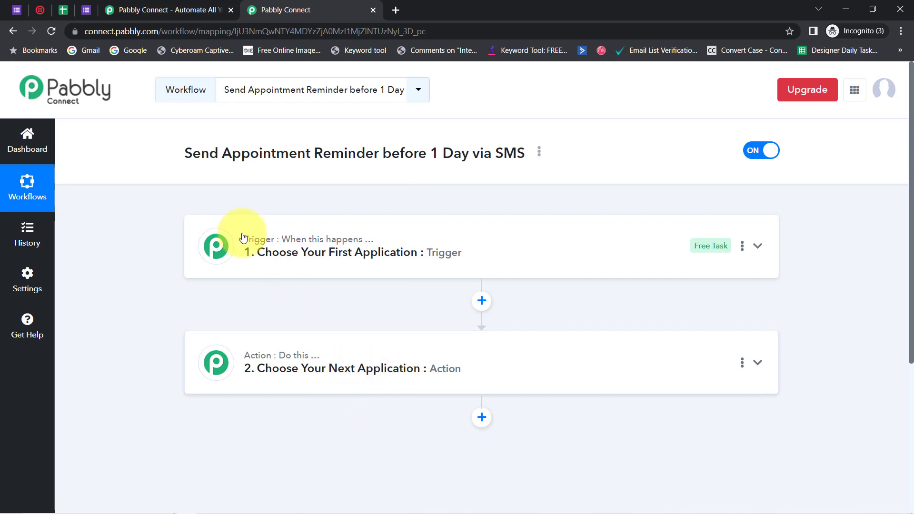
left_click_drag(201, 153, 468, 152)
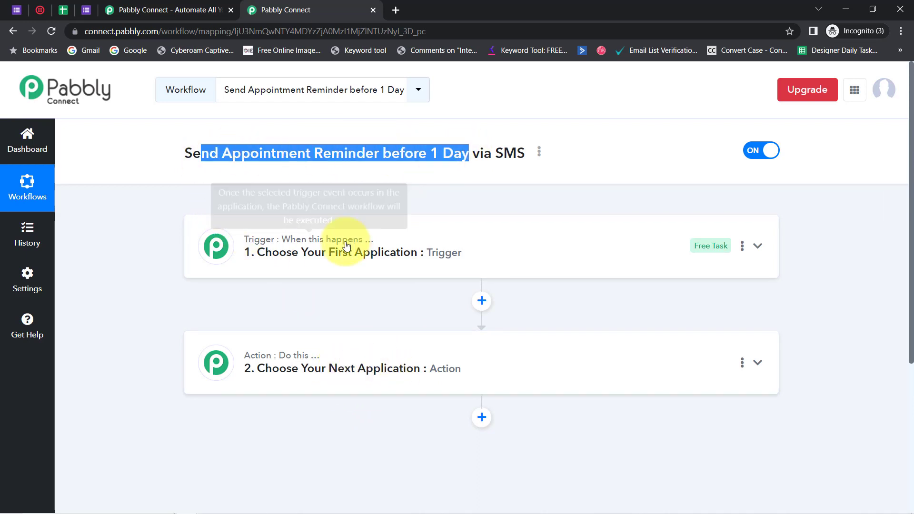
left_click(343, 245)
left_click(236, 327)
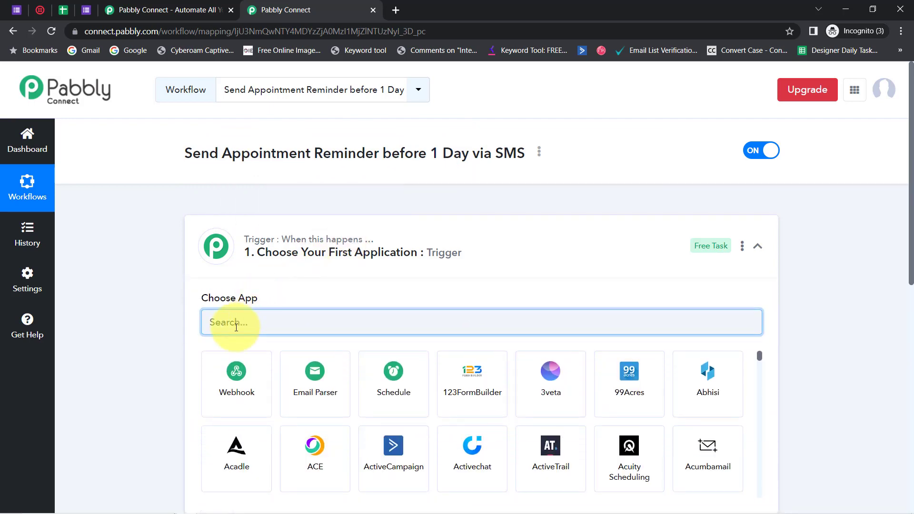
type("google")
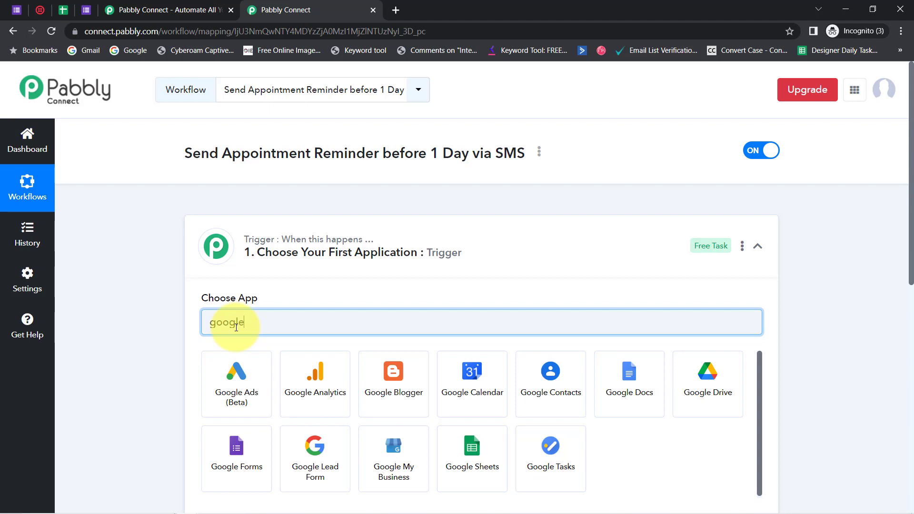
type(" for")
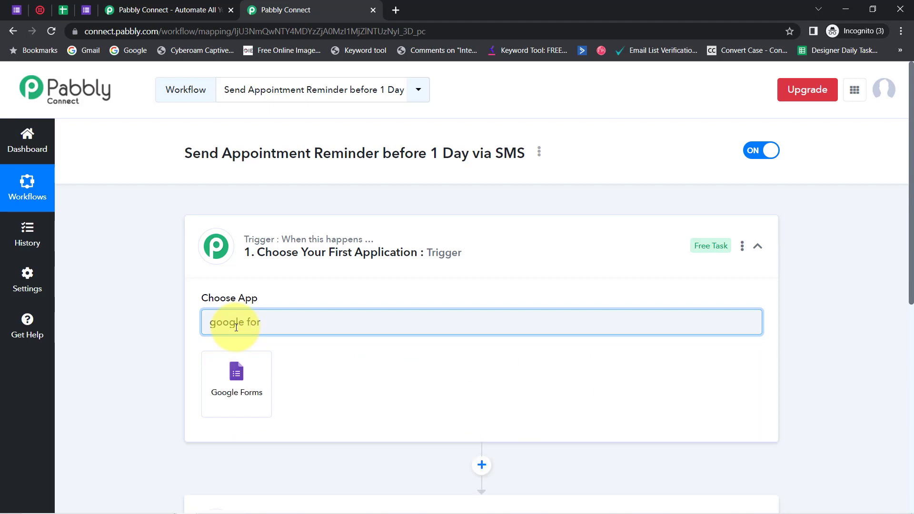
left_click(230, 381)
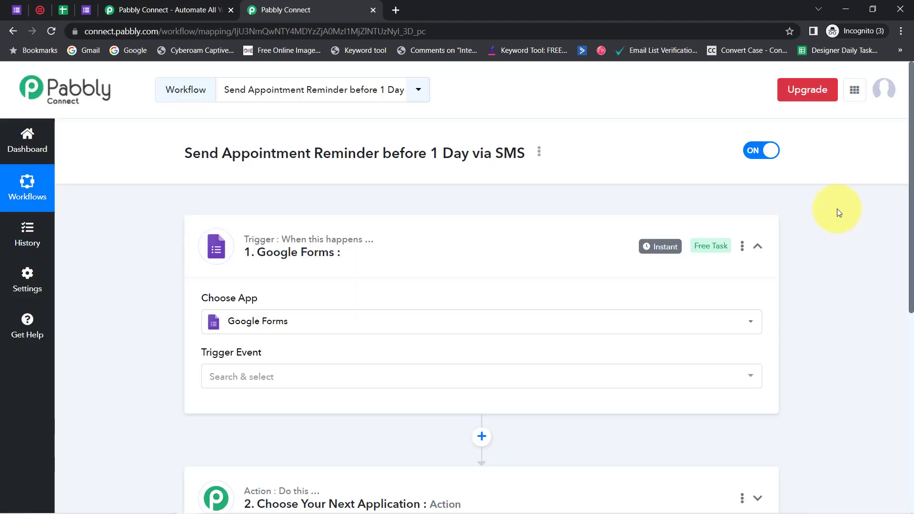
Choose Twilio as the application for the workflow's action step
scroll(904, 266, "down", 5)
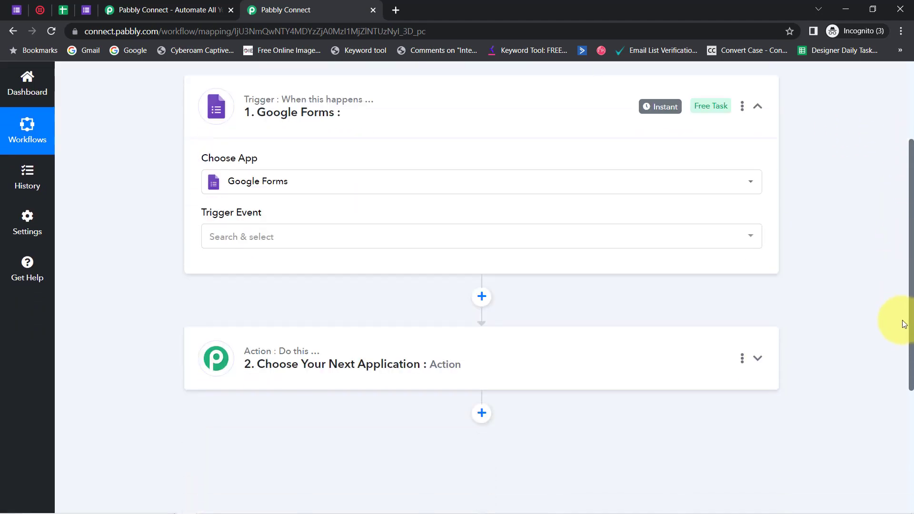
left_click(359, 249)
left_click(290, 310)
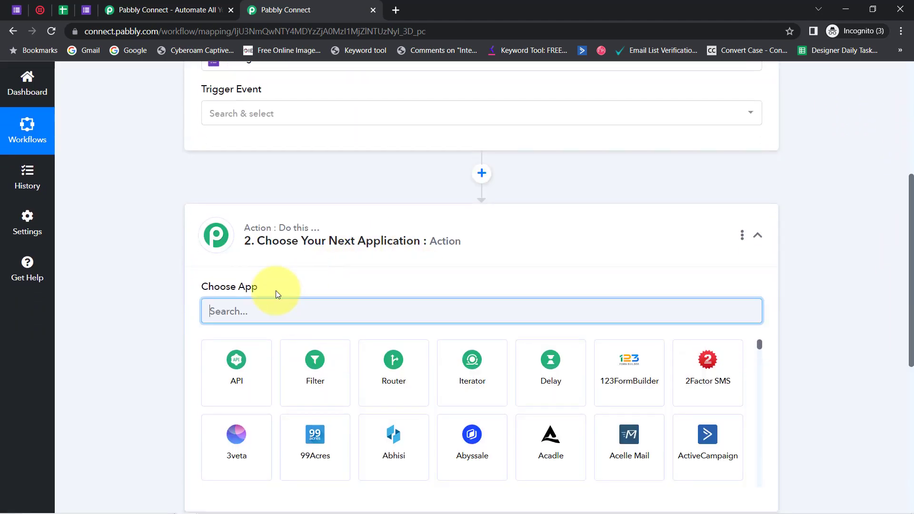
type("twil")
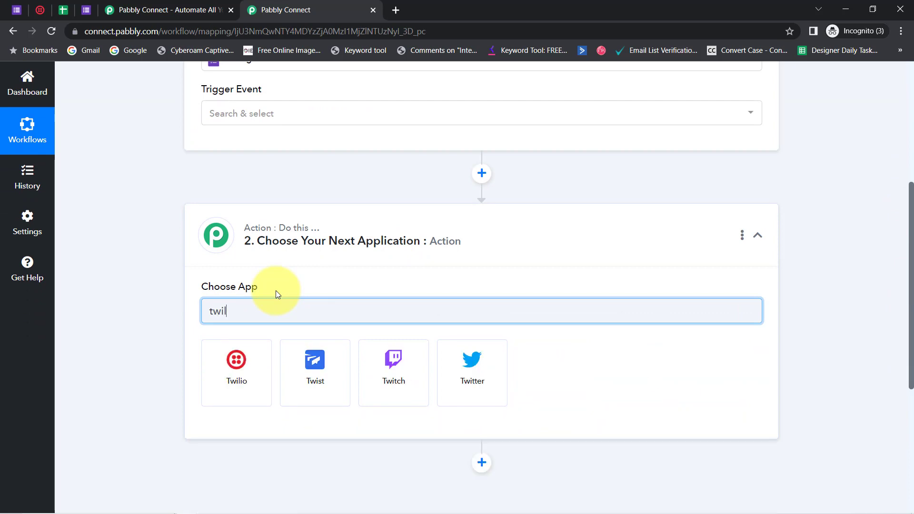
left_click(228, 383)
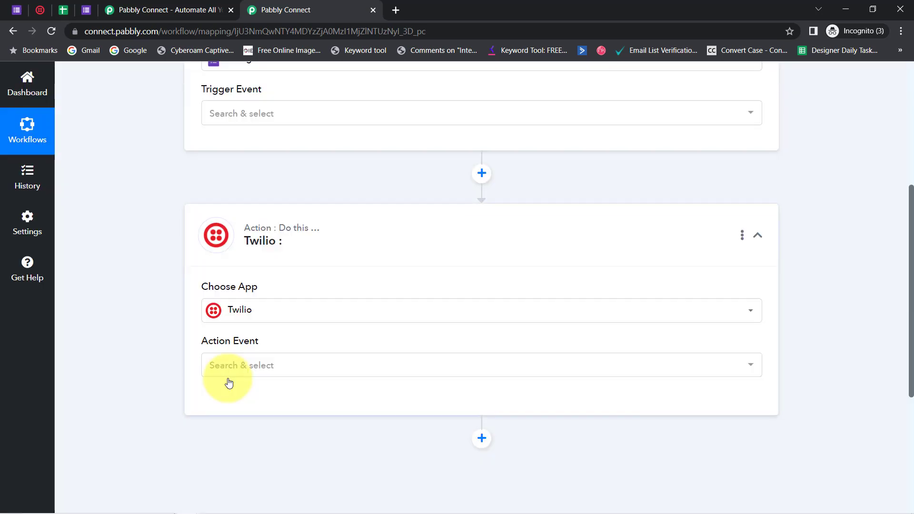
Set the Google Forms trigger event to New Response Received
left_click_drag(909, 276, 906, 168)
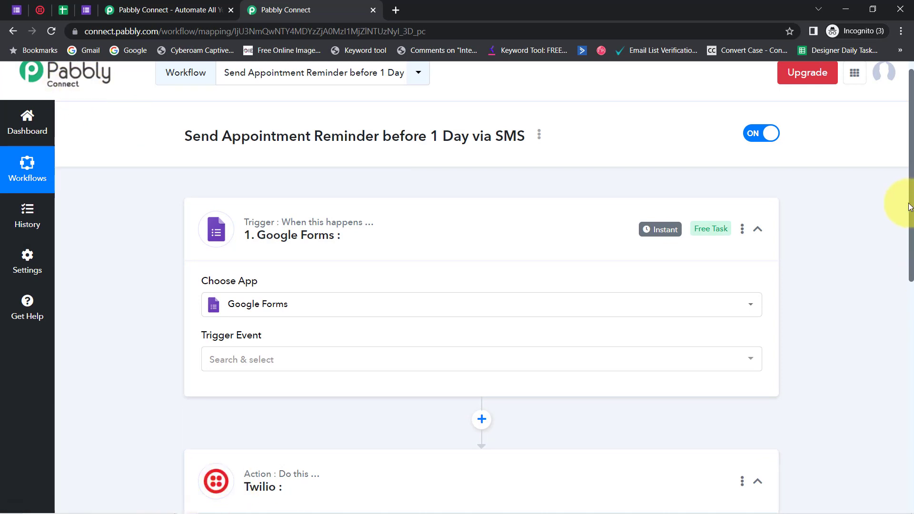
scroll(898, 224, "down", 2)
left_click(238, 265)
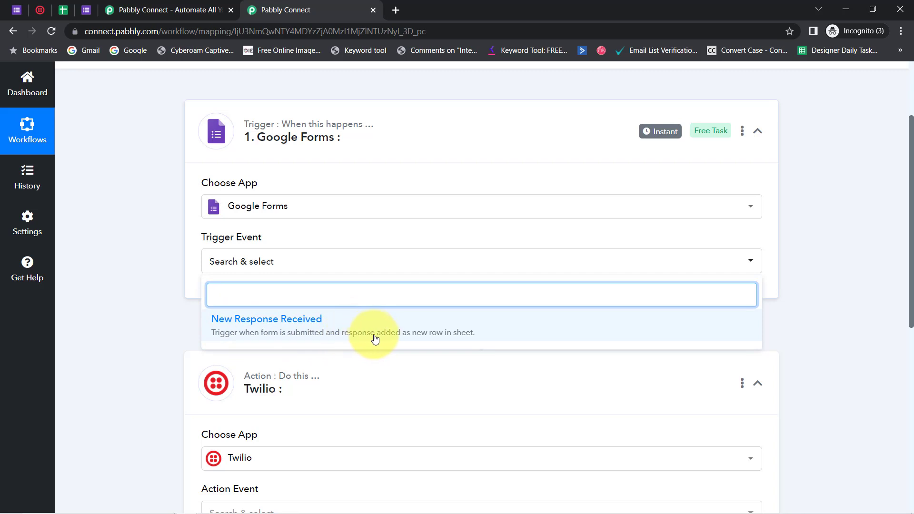
left_click(316, 323)
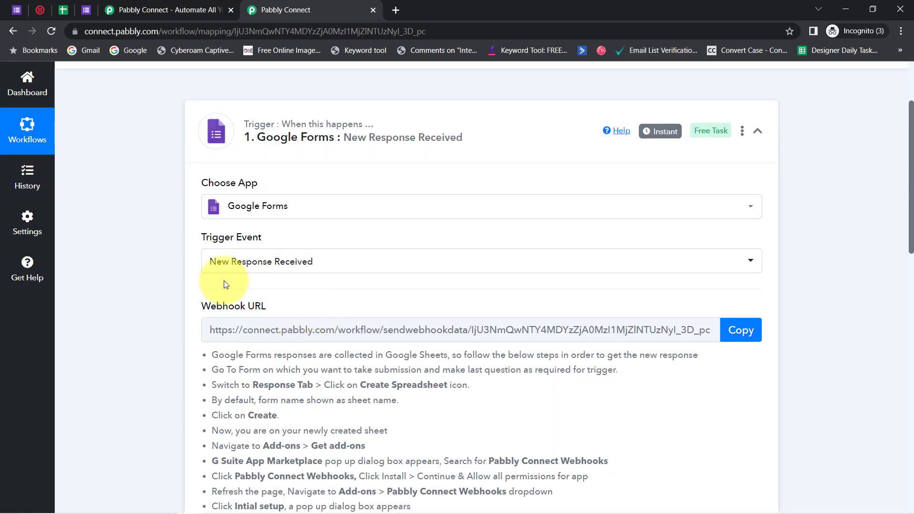
Go through the Google Forms trigger's setup instructions and copy its webhook URL
left_click_drag(911, 231, 912, 259)
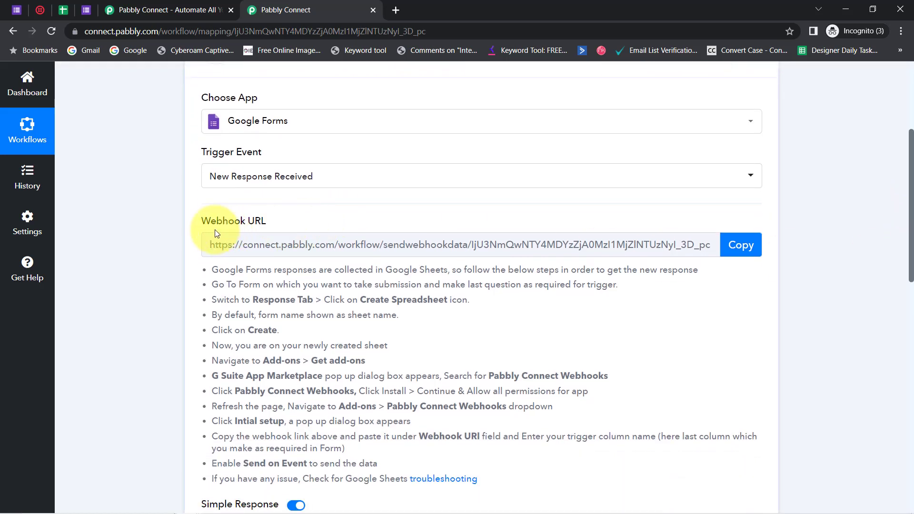
left_click_drag(201, 221, 305, 219)
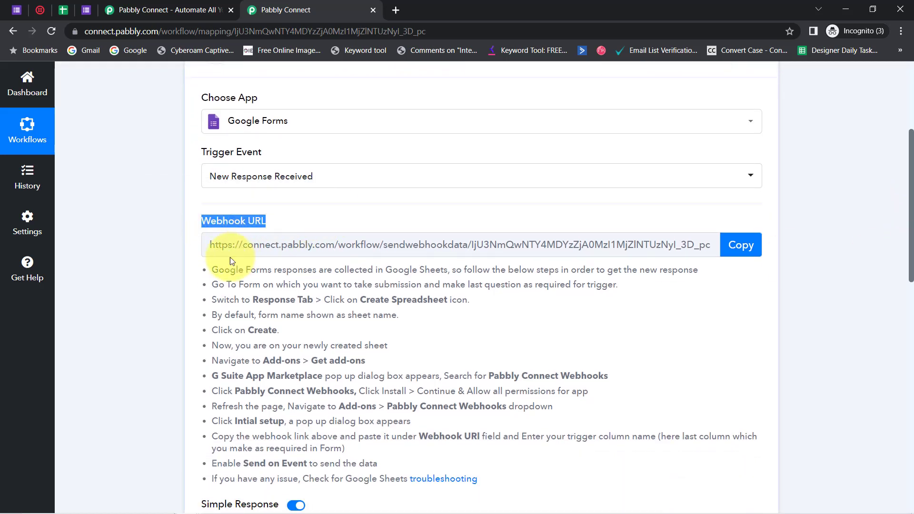
left_click_drag(218, 269, 350, 419)
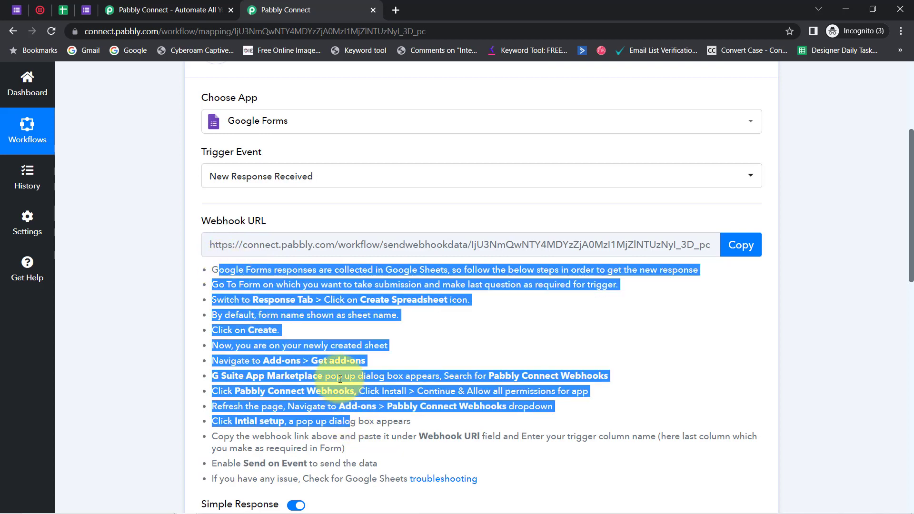
left_click(242, 344)
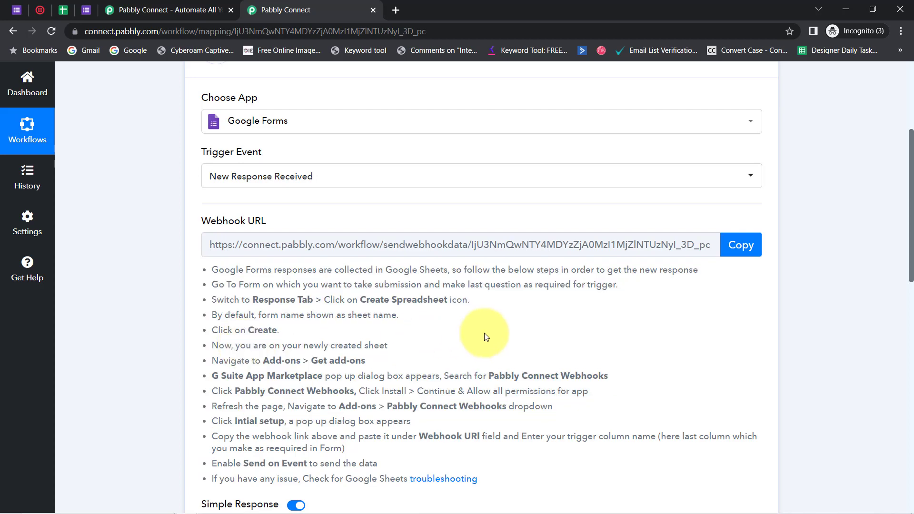
left_click(733, 246)
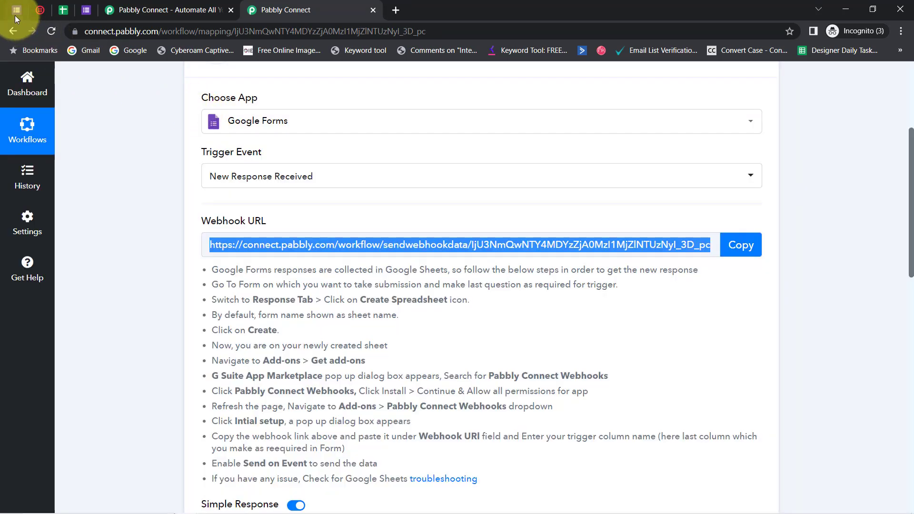
Switch to the Clinic Appointment form and open the spreadsheet linked to its responses
left_click(15, 15)
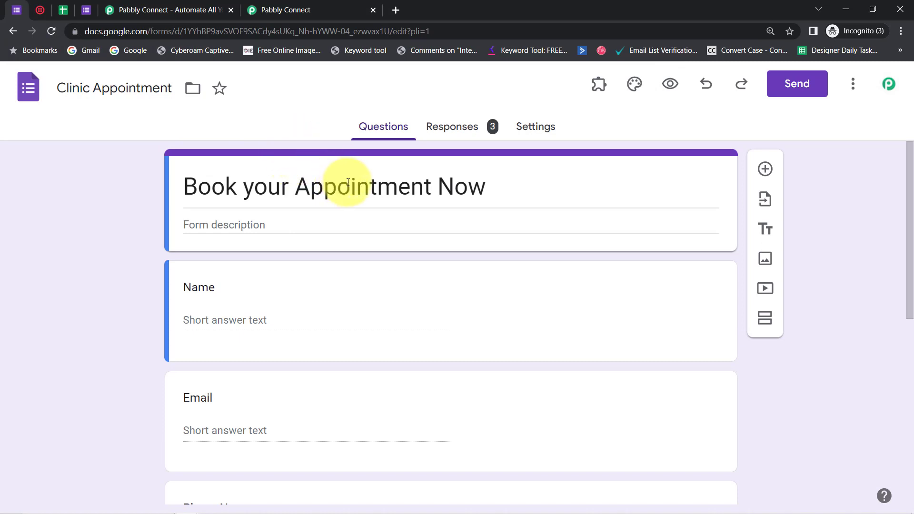
left_click(464, 126)
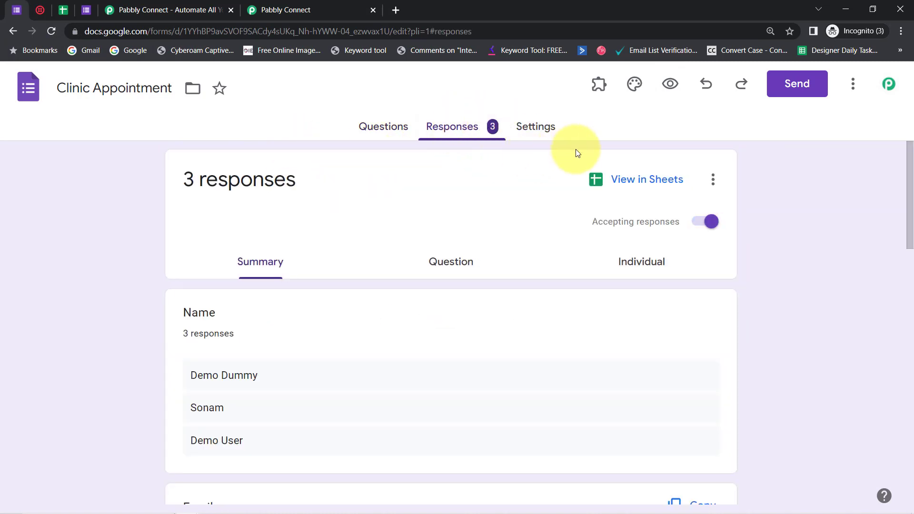
left_click(605, 179)
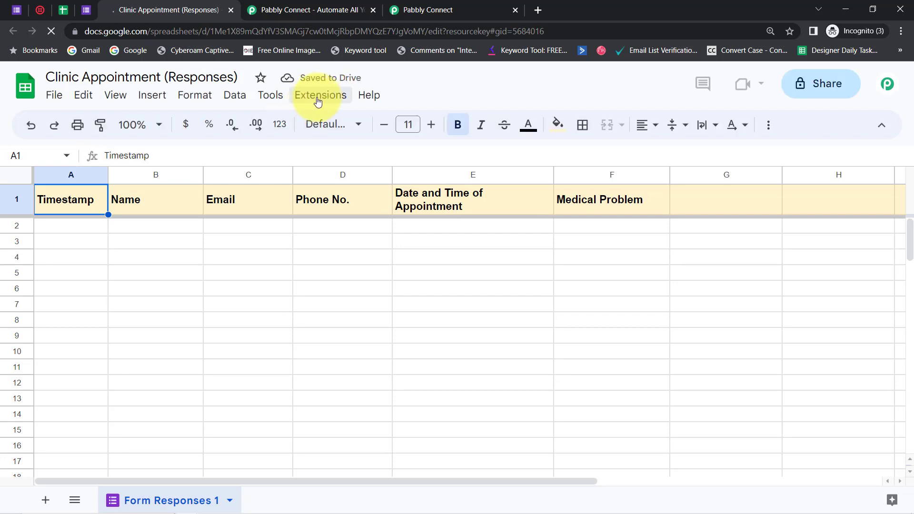
Search the Google Workspace Marketplace for the Pabbly Connect Webhooks add-on and close the marketplace
left_click(312, 98)
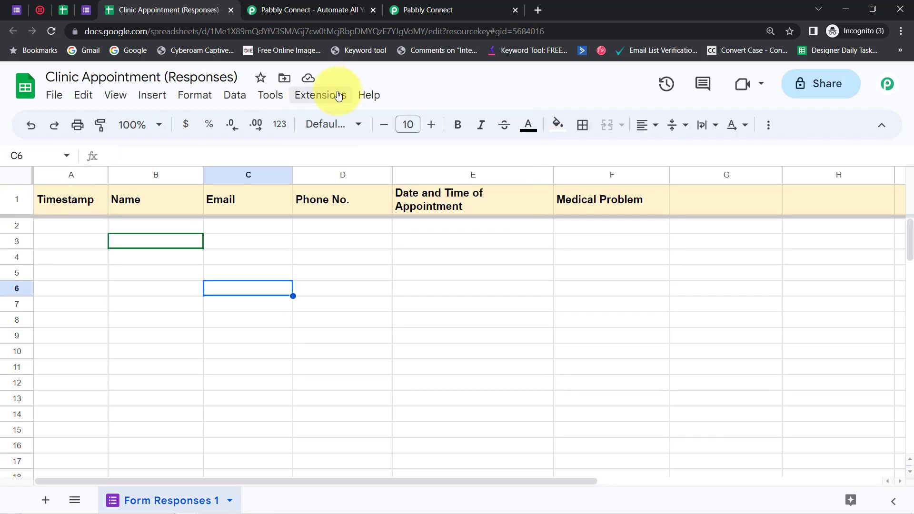
left_click(334, 95)
mouse_move(447, 124)
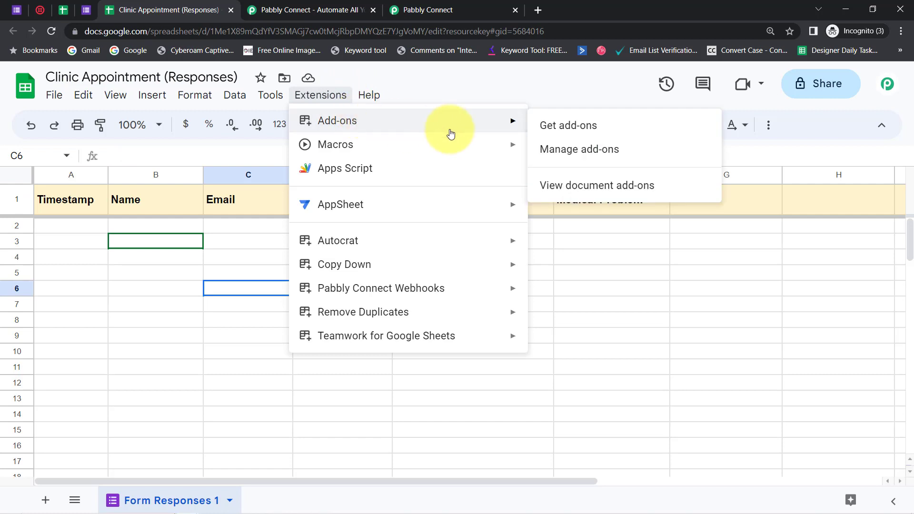
left_click(552, 135)
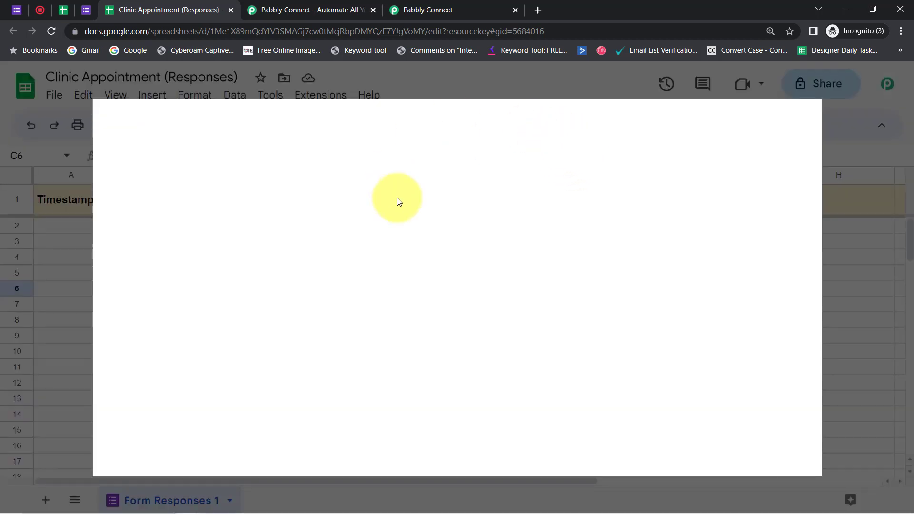
type("pabb")
left_click(493, 138)
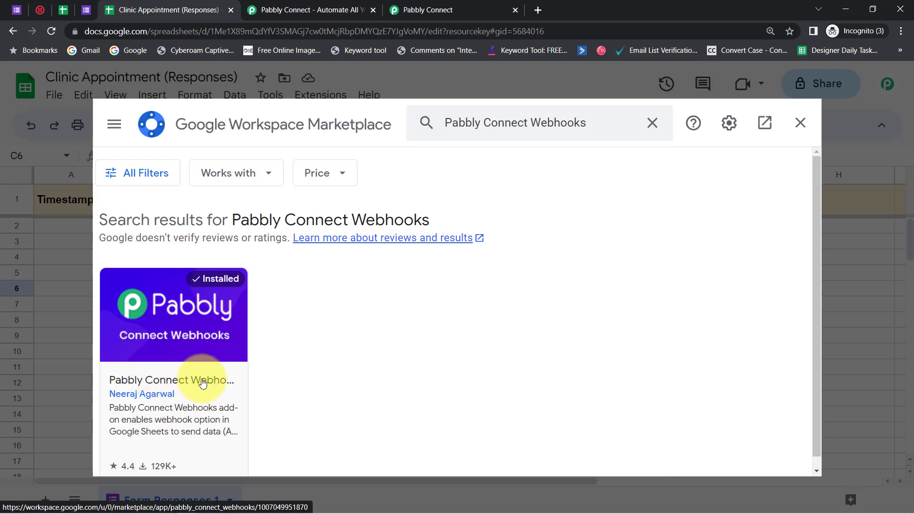
left_click(801, 125)
Open the Pabbly Connect Webhooks initial setup for the response sheet and paste the workflow's webhook URL
left_click(302, 98)
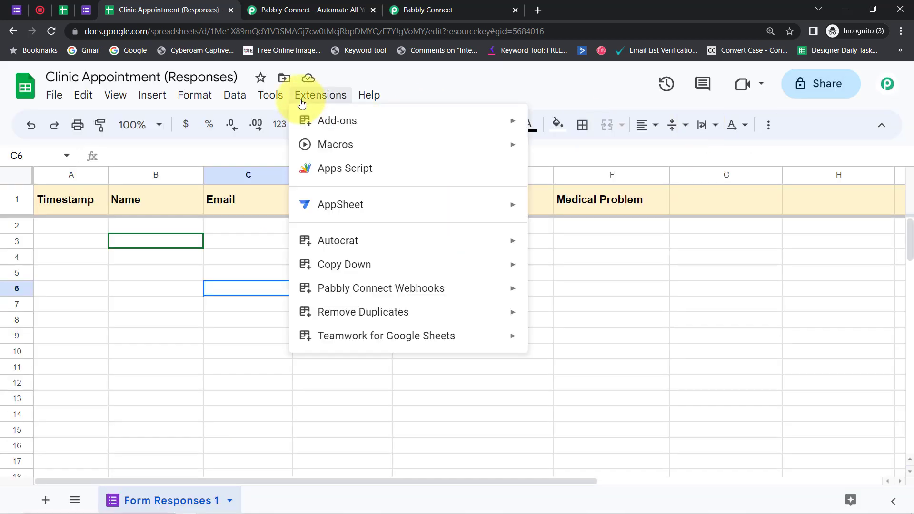
mouse_move(354, 271)
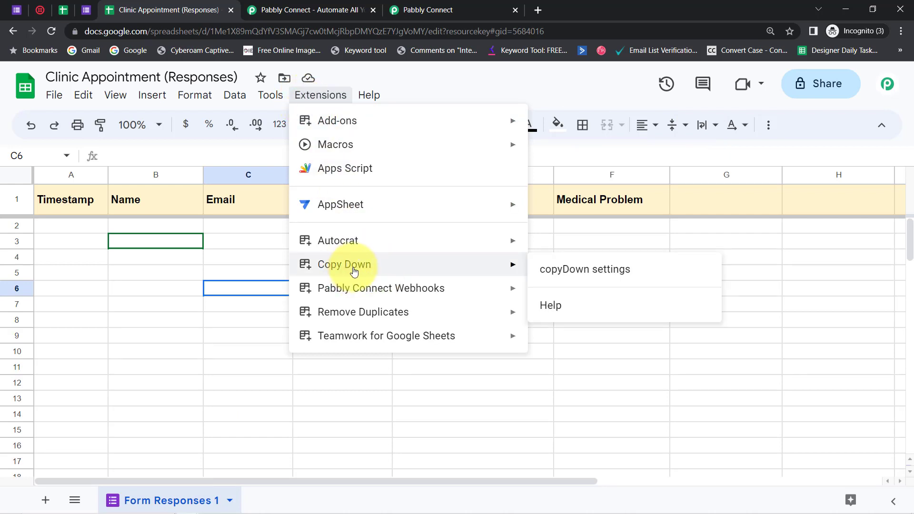
mouse_move(347, 288)
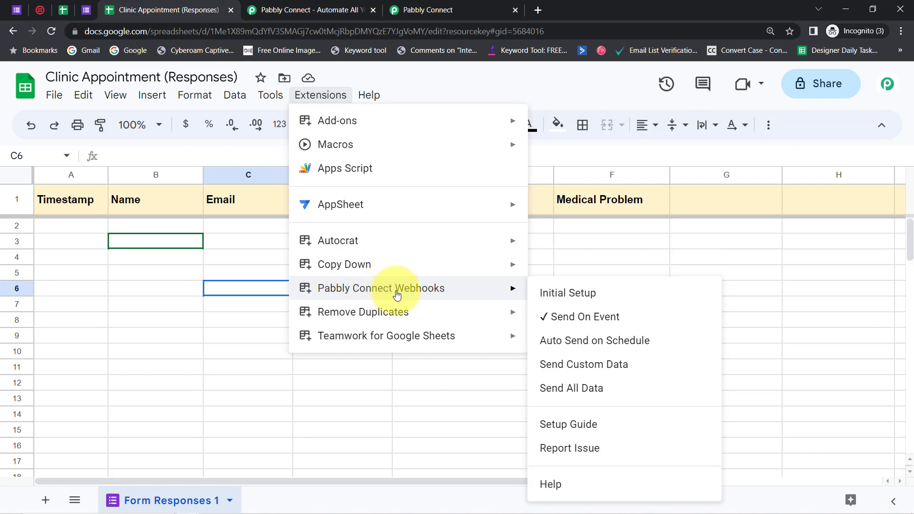
left_click(565, 293)
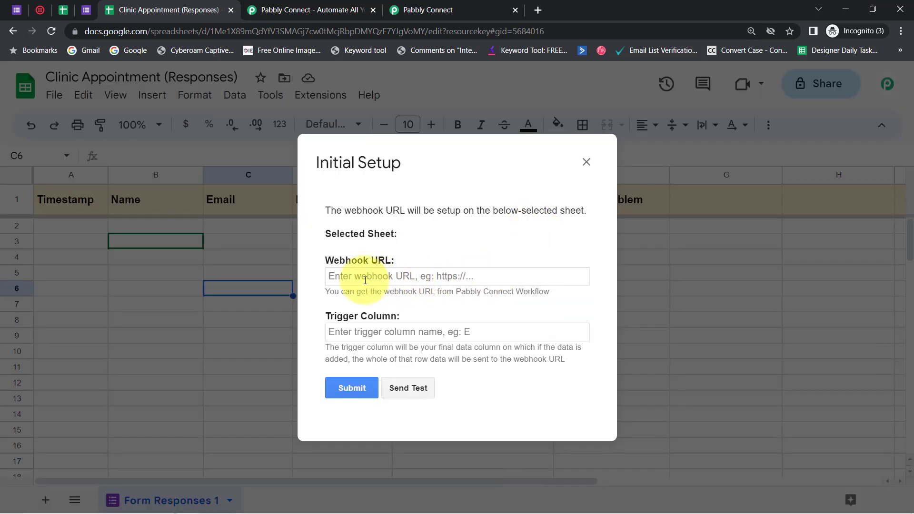
key("ctrl+a")
key("BackSpace")
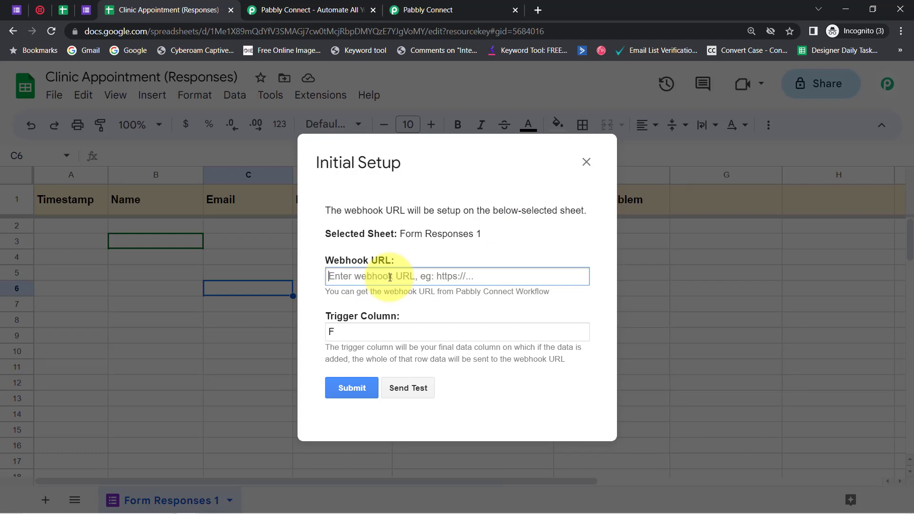
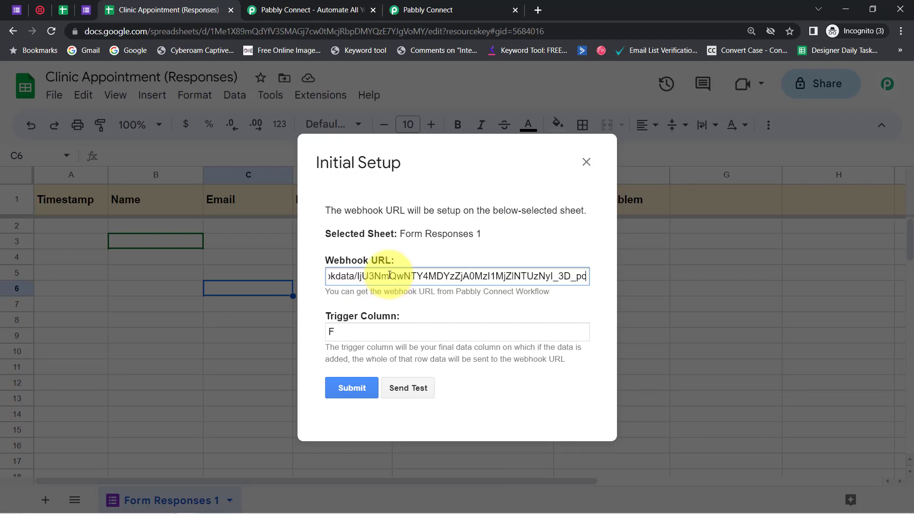
left_click(422, 10)
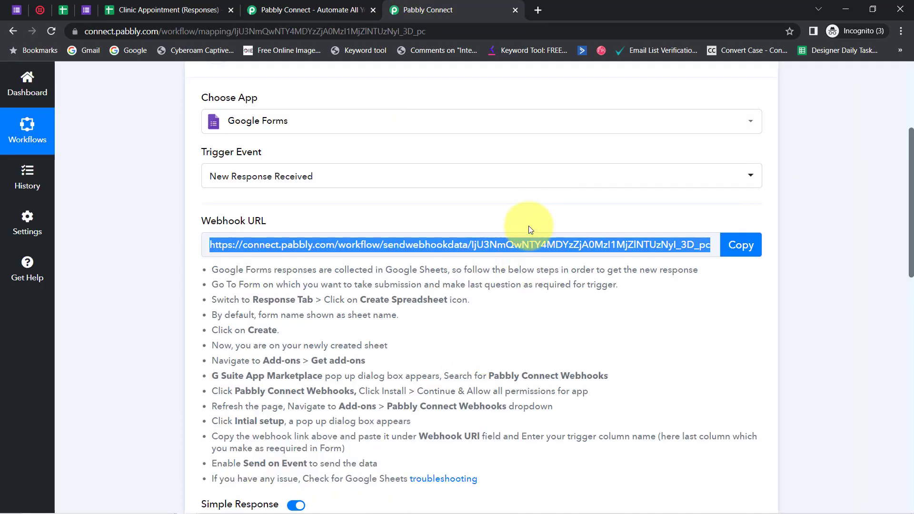
left_click(112, 9)
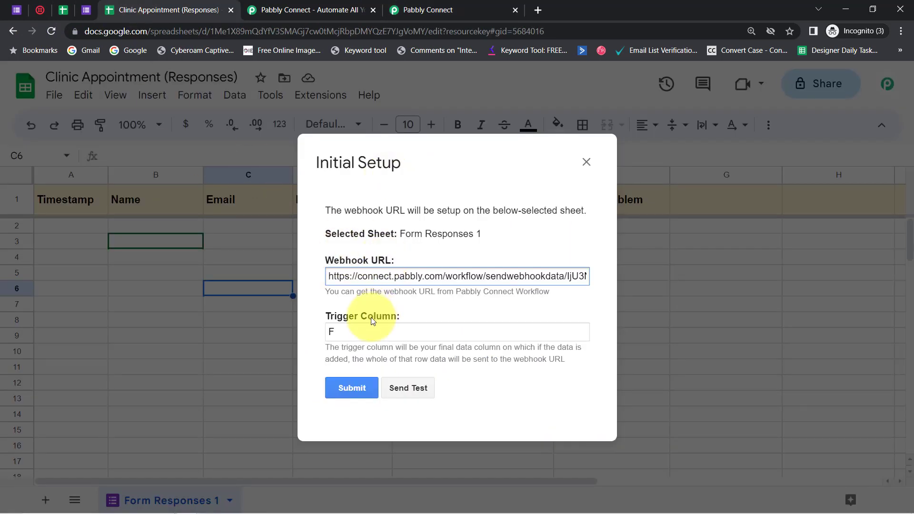
Review the trigger column setting and its description against the sheet's final data column, and close the initial setup
left_click(337, 333)
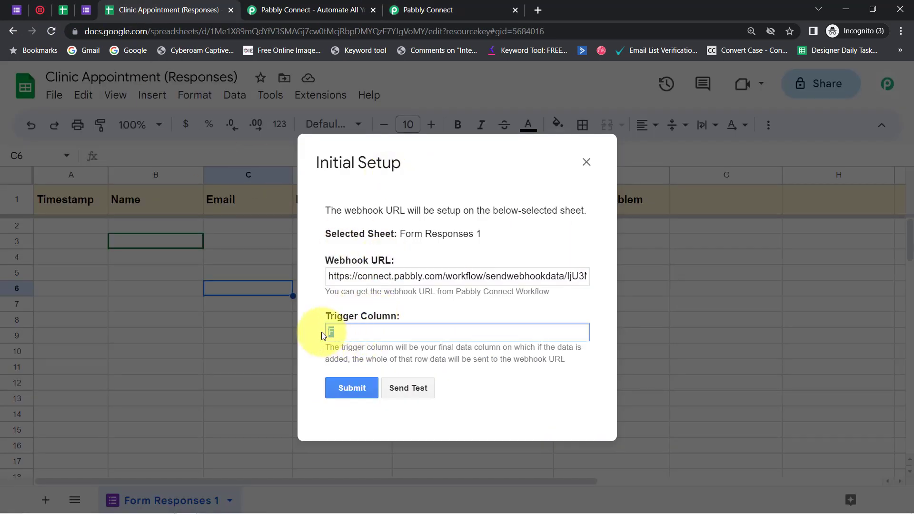
left_click_drag(406, 347, 566, 359)
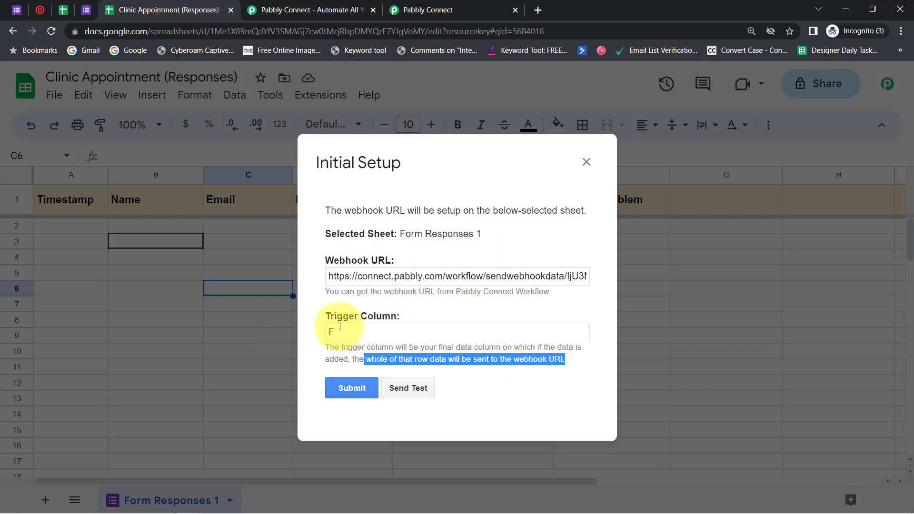
left_click_drag(355, 292, 430, 348)
left_click(382, 330)
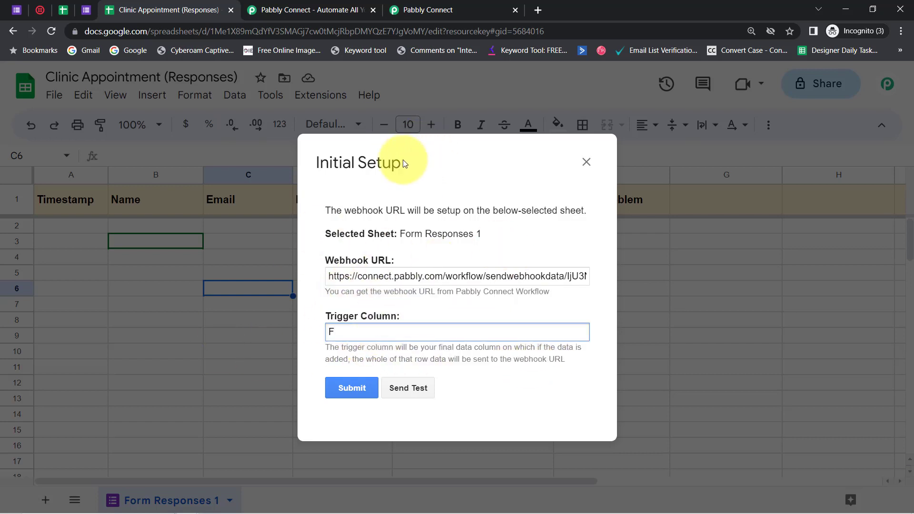
left_click_drag(405, 162, 572, 167)
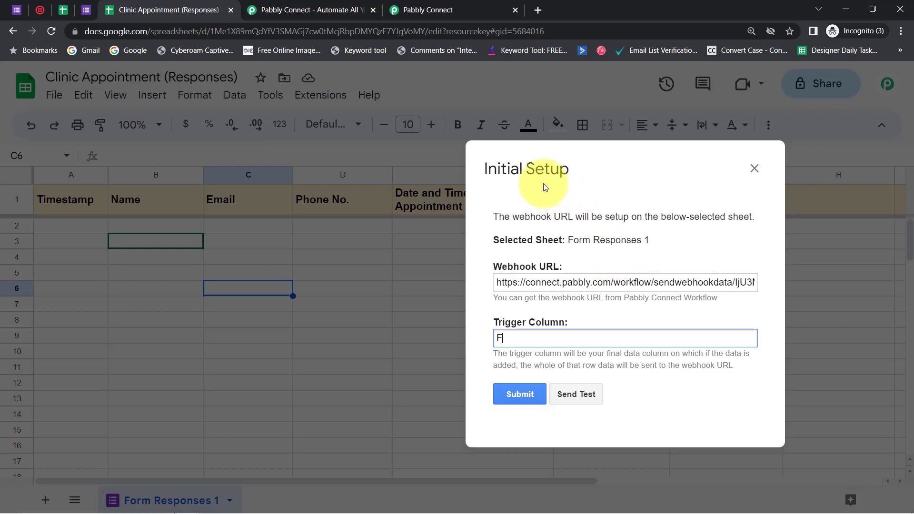
left_click_drag(500, 188, 430, 176)
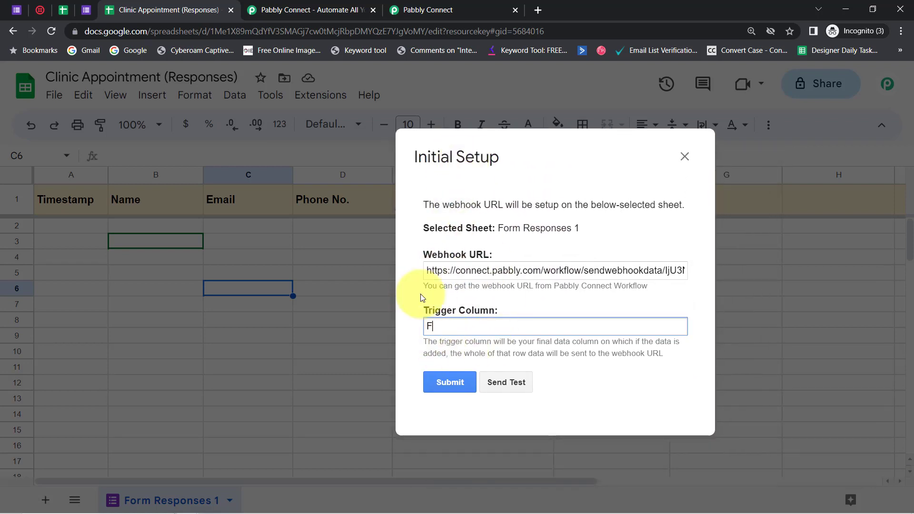
left_click(685, 157)
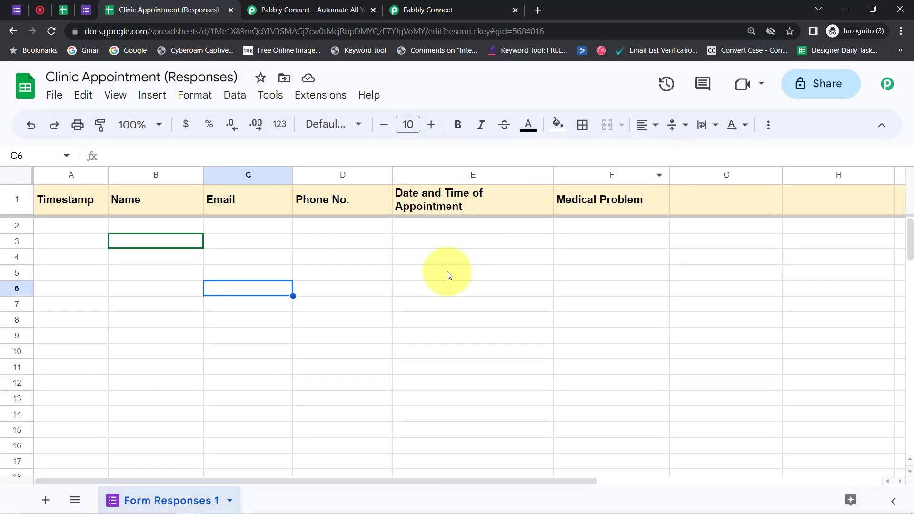
Submit a test appointment form response with name, email, phone number, date 05/10/2023, time 10:00 AM and medical problem Liver Problem
left_click(423, 287)
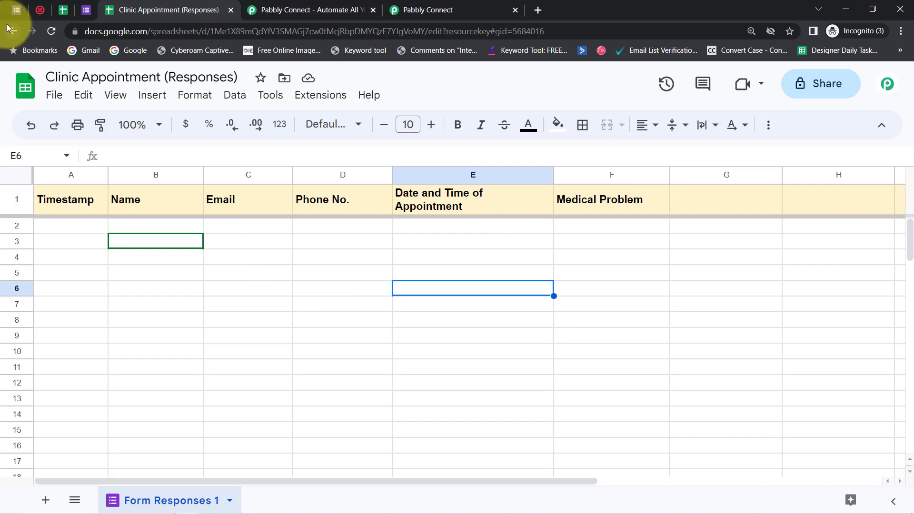
left_click(86, 9)
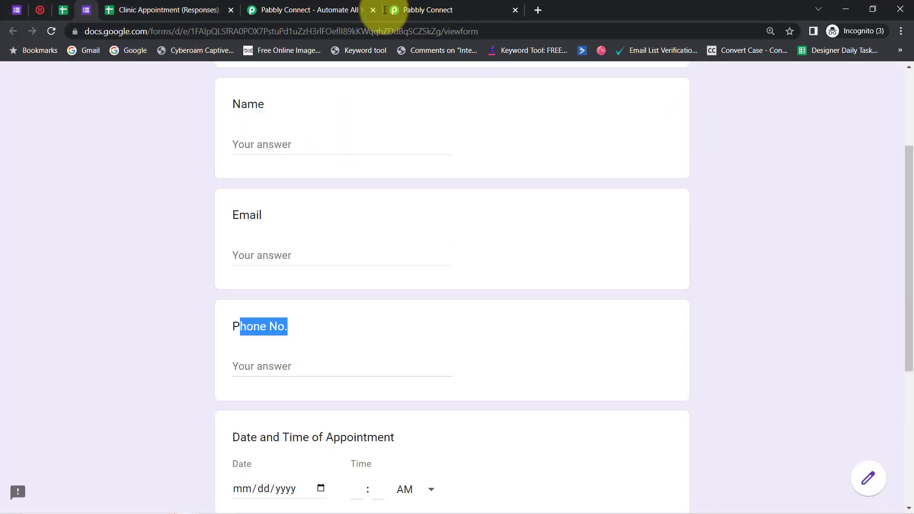
left_click(126, 4)
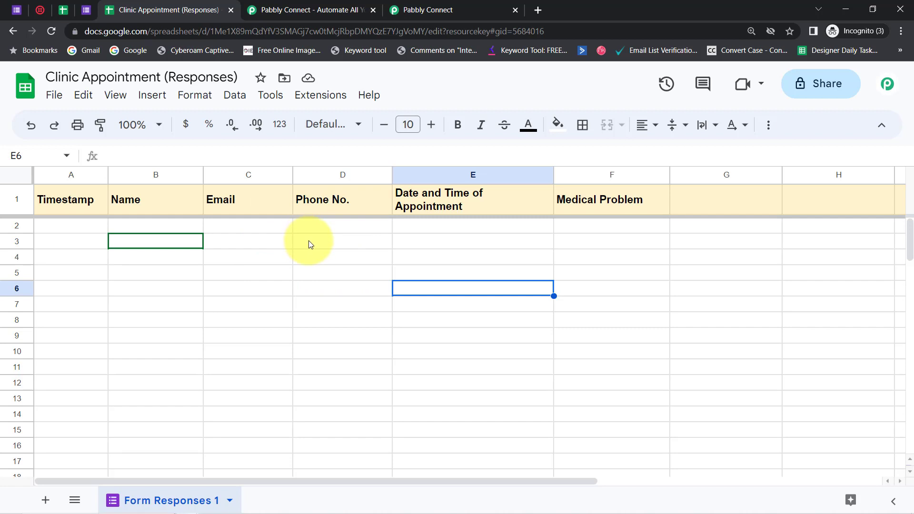
left_click(86, 10)
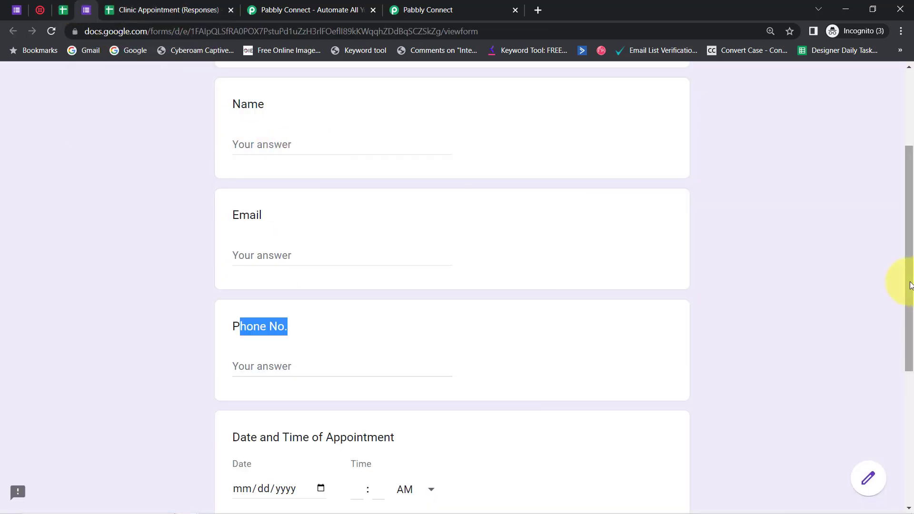
left_click_drag(911, 285, 894, 199)
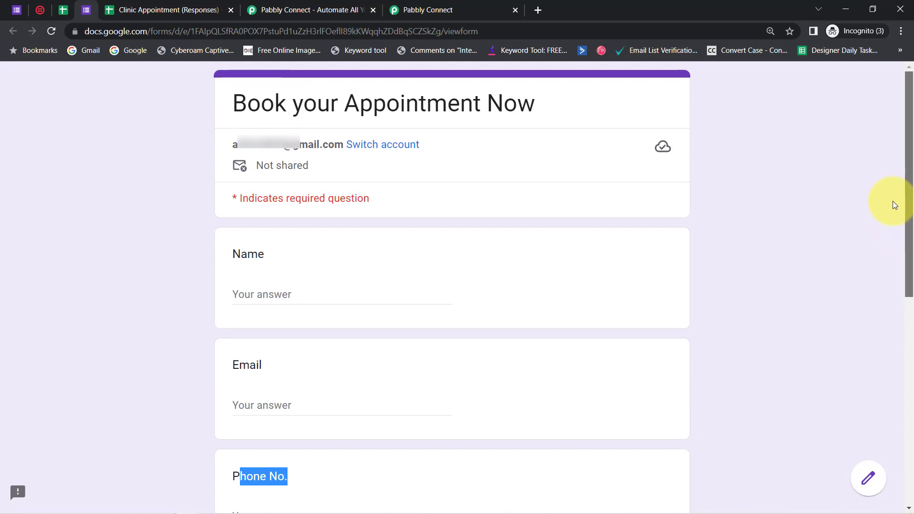
left_click_drag(893, 200, 900, 270)
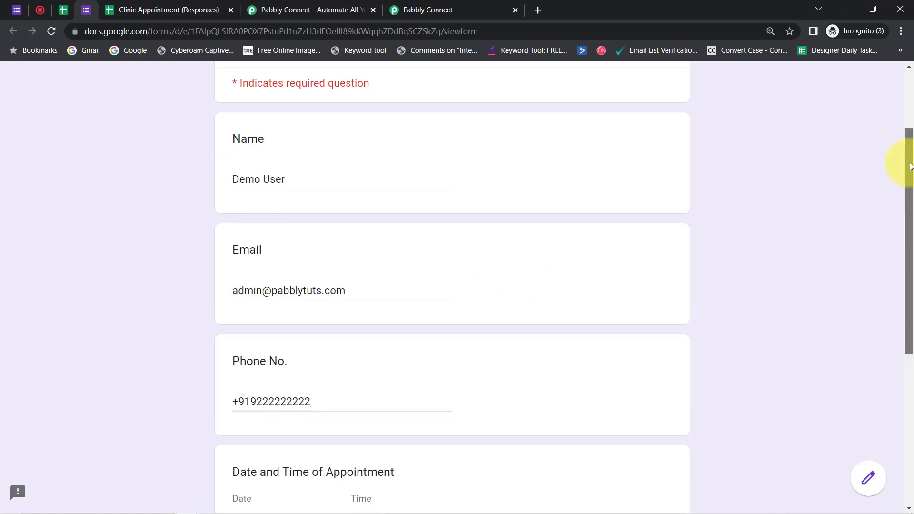
left_click_drag(910, 166, 907, 284)
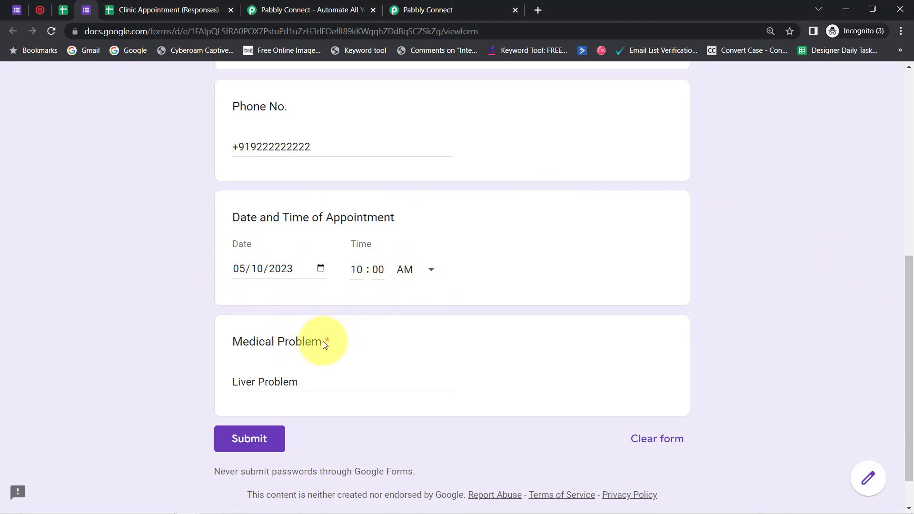
left_click(246, 437)
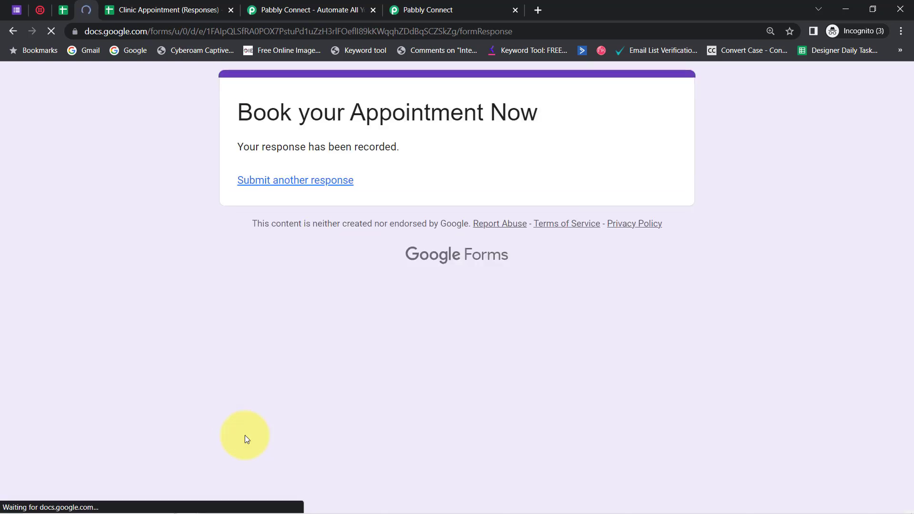
Return to the responses spreadsheet and enlarge it to 125% sheet zoom and 150% browser zoom
left_click(155, 8)
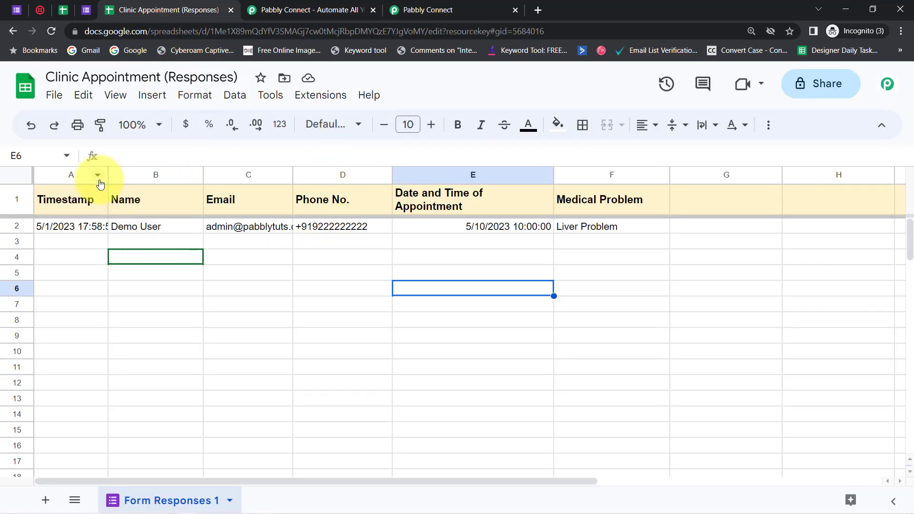
left_click(138, 125)
left_click(137, 247)
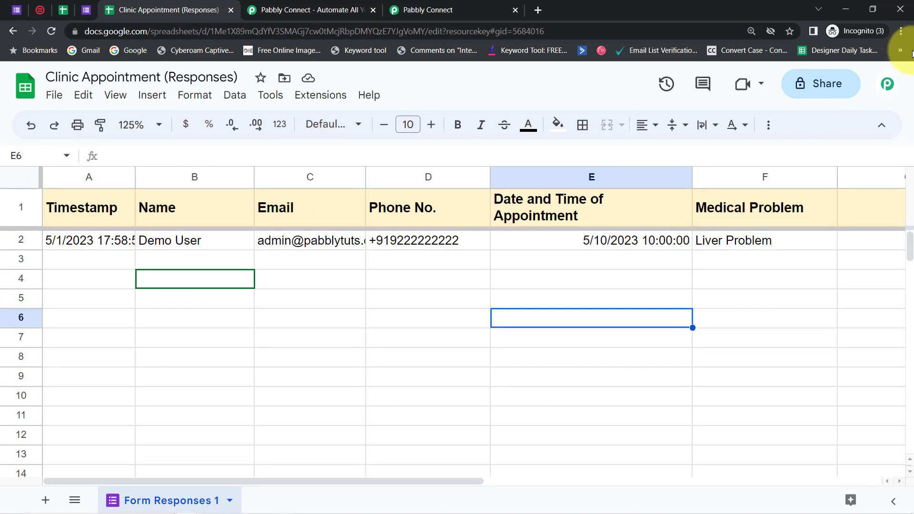
left_click(902, 33)
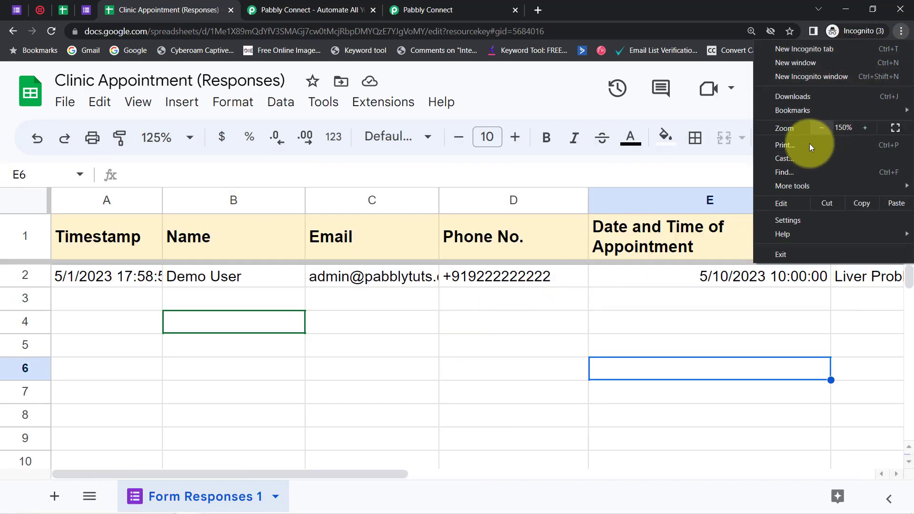
left_click(596, 350)
Narrow the Date and Time of Appointment column and left-align every cell of the sheet
left_click_drag(829, 203, 783, 202)
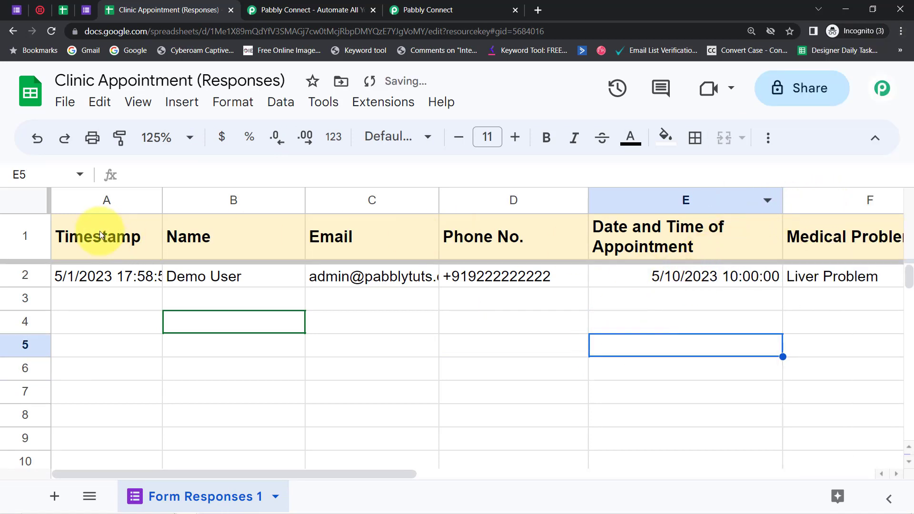
left_click(29, 199)
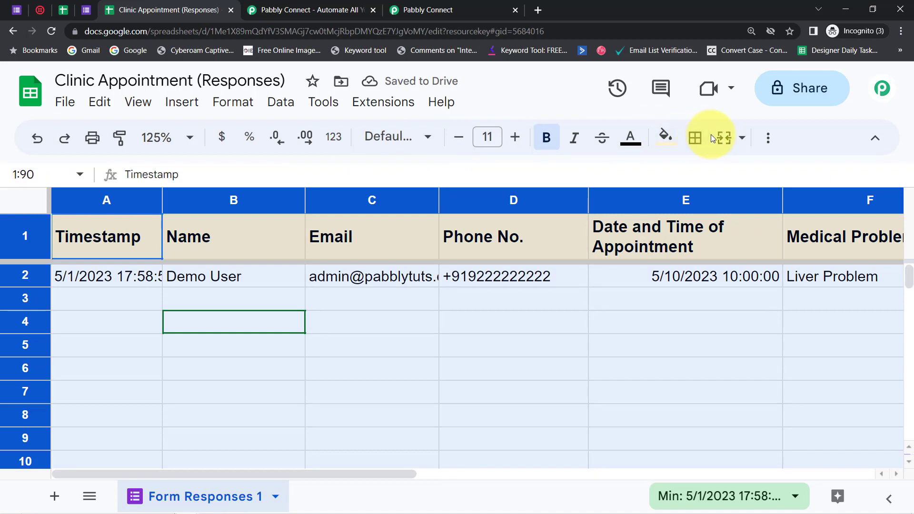
left_click(768, 137)
left_click(496, 176)
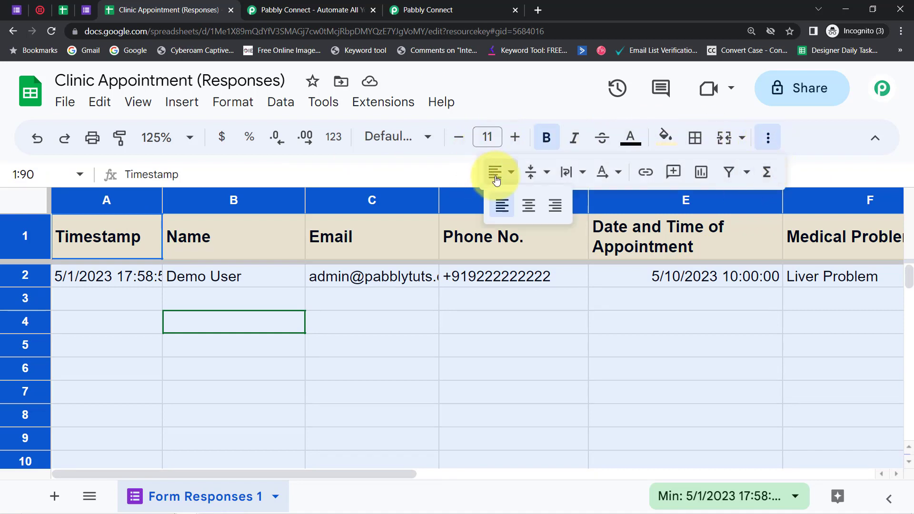
left_click(501, 208)
Copy the webhook URL from the workflow's Google Forms trigger in Pabbly Connect and return to the response sheet
left_click(431, 10)
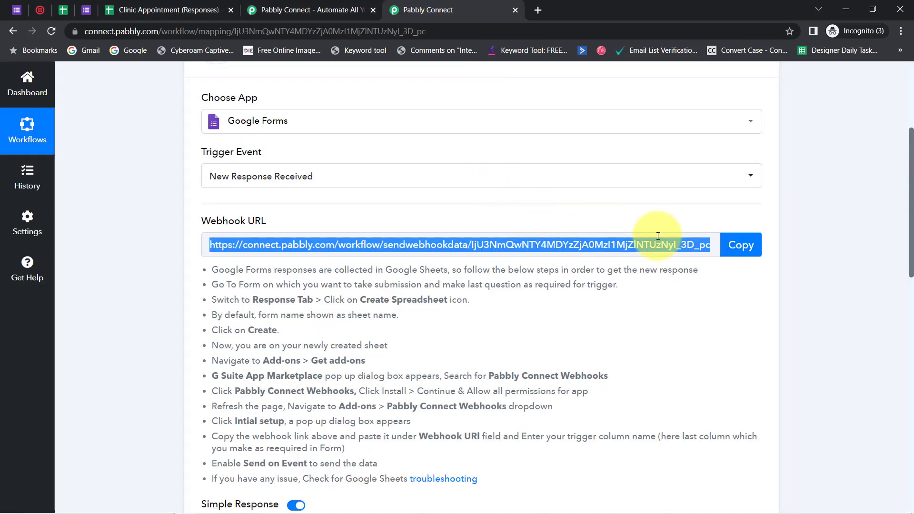
left_click(735, 245)
left_click(153, 10)
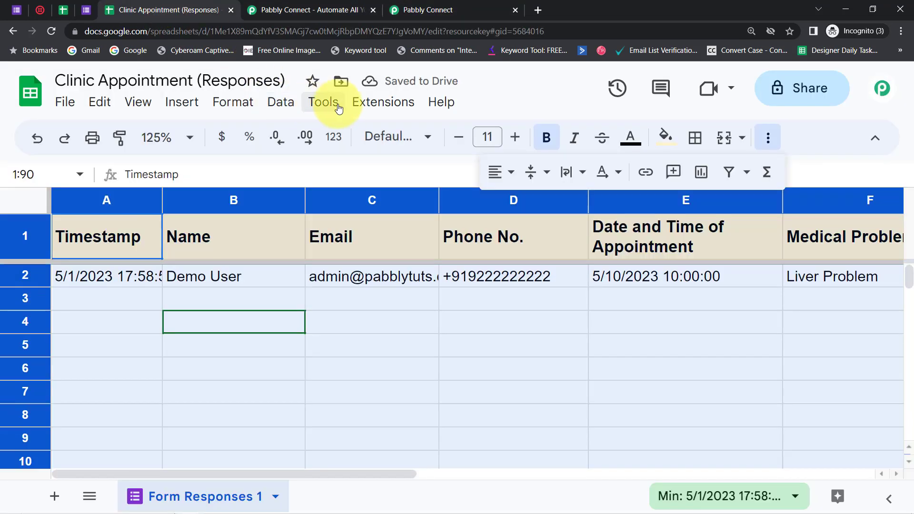
Open the Pabbly Connect Webhooks initial setup, reduce the browser zoom to 125%, and paste the copied webhook URL
left_click(372, 103)
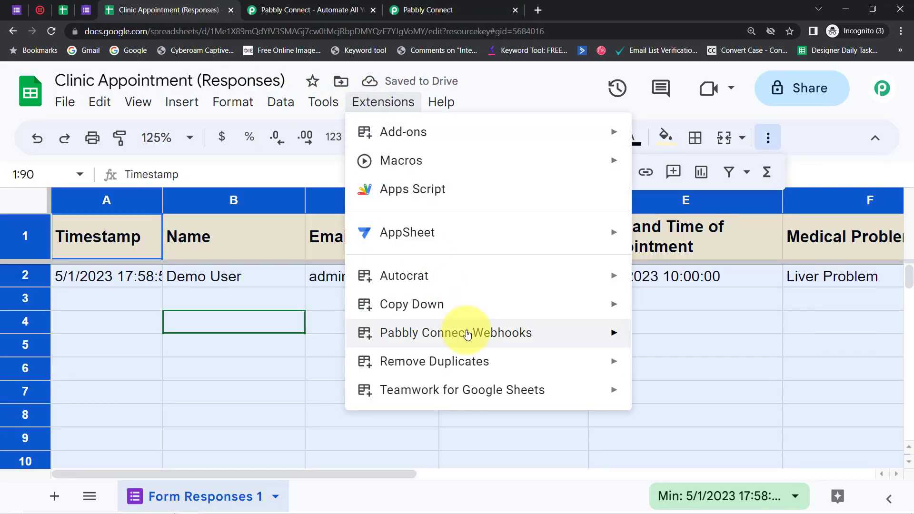
mouse_move(561, 338)
left_click(672, 107)
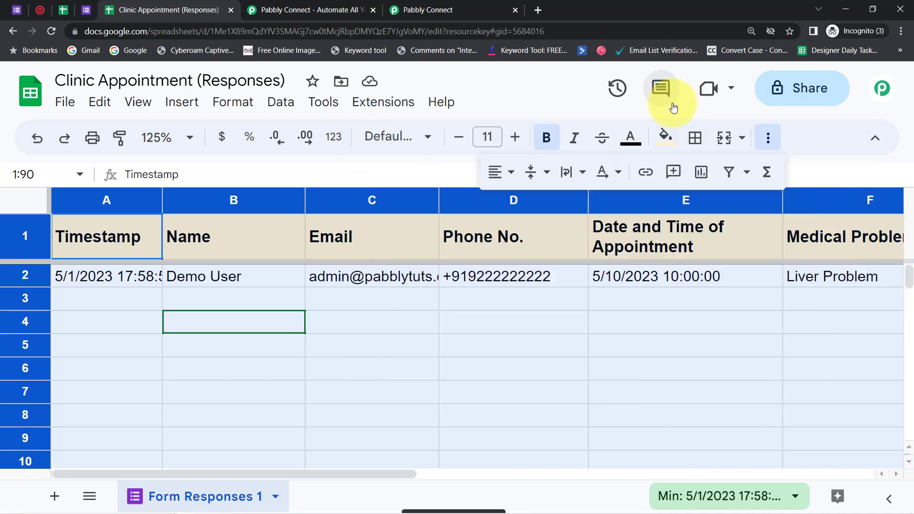
left_click(901, 31)
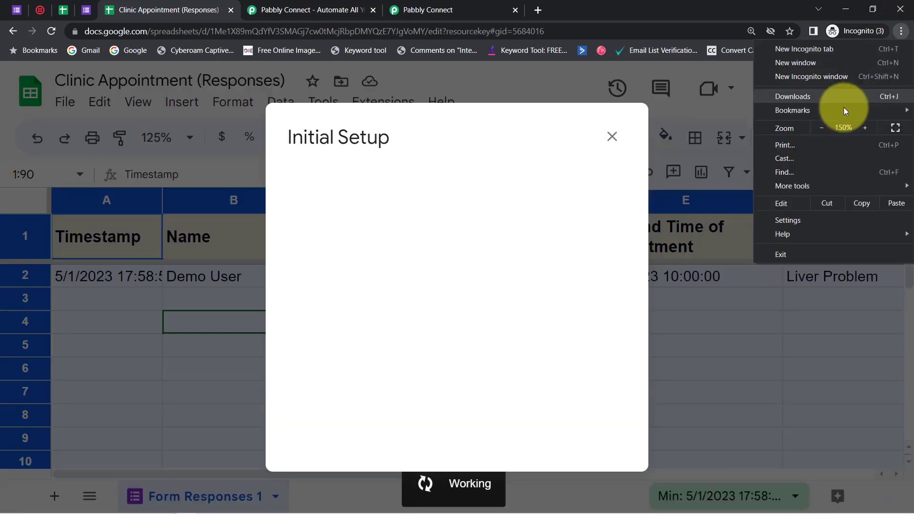
left_click(820, 126)
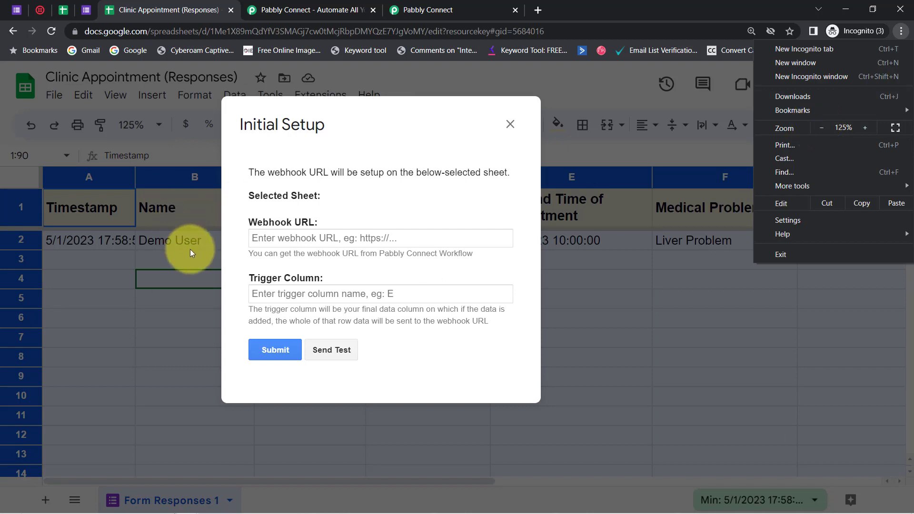
triple_click(264, 239)
key("ctrl+v")
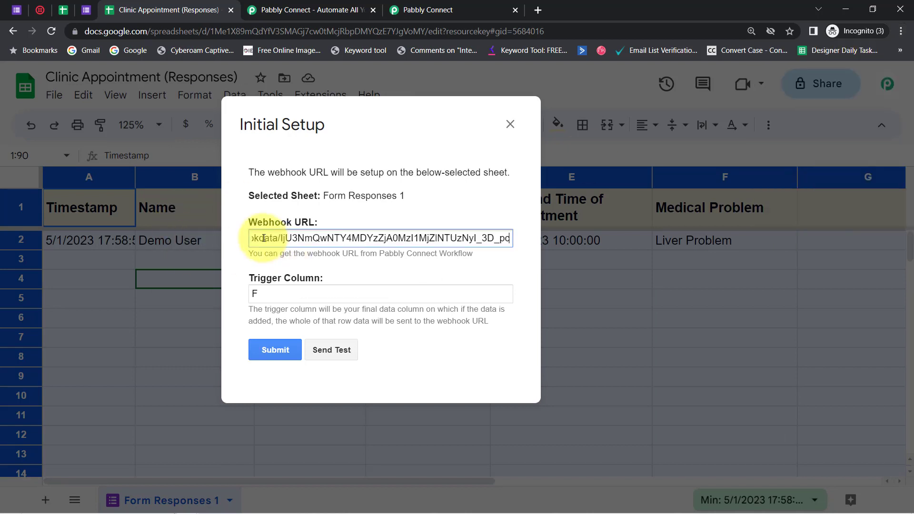
Send a test of the webhook with trigger column F and review the row data that was sent
double_click(275, 287)
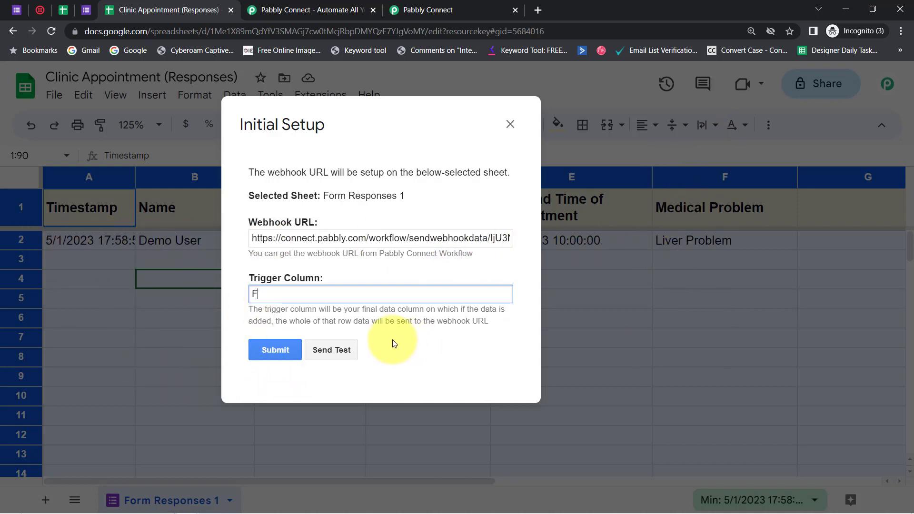
left_click(339, 349)
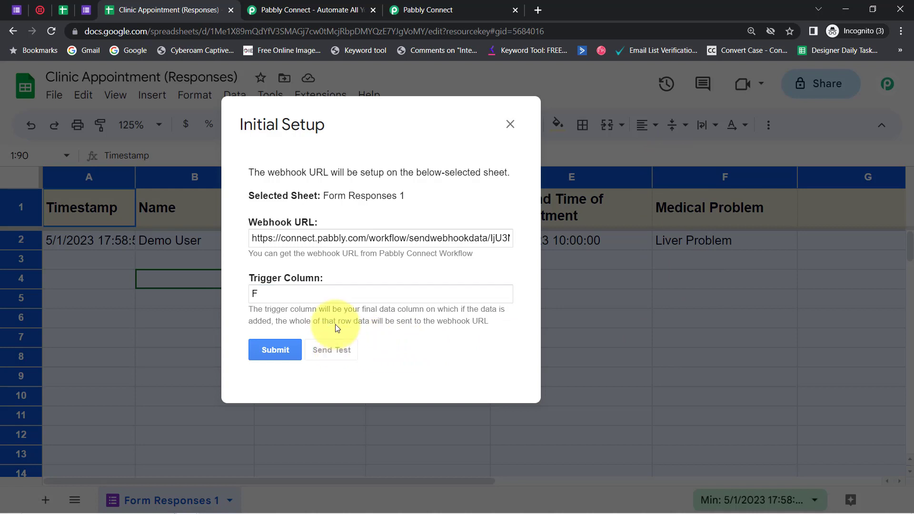
left_click_drag(515, 258, 524, 347)
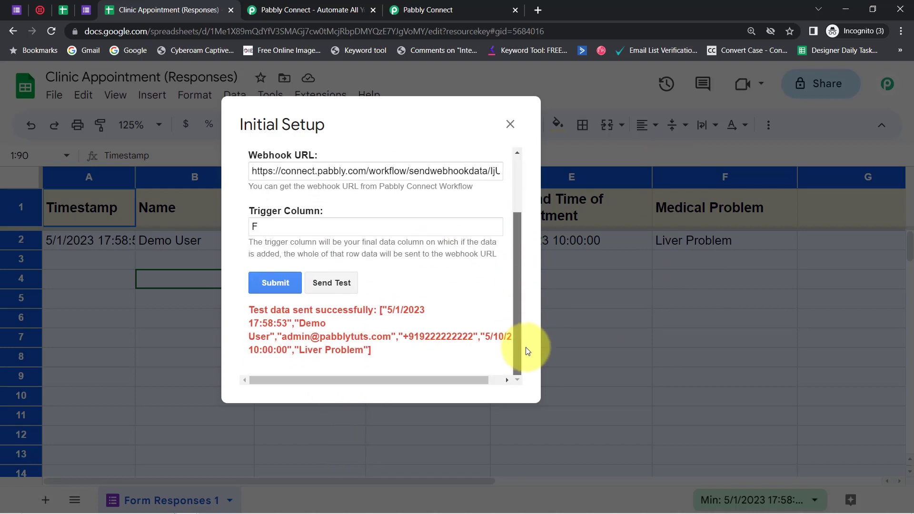
left_click_drag(265, 315, 372, 355)
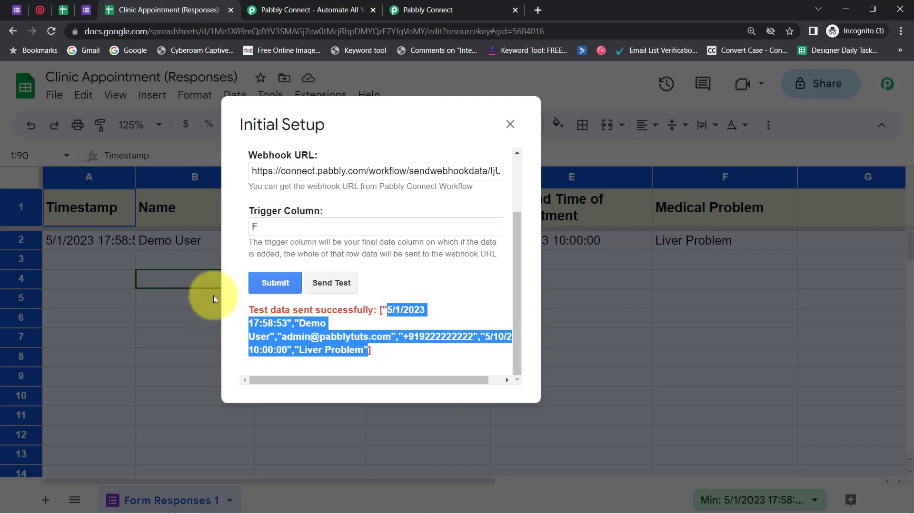
Submit the webhook initial setup for Form Responses 1, close it, and clear the whole-sheet selection
left_click(270, 282)
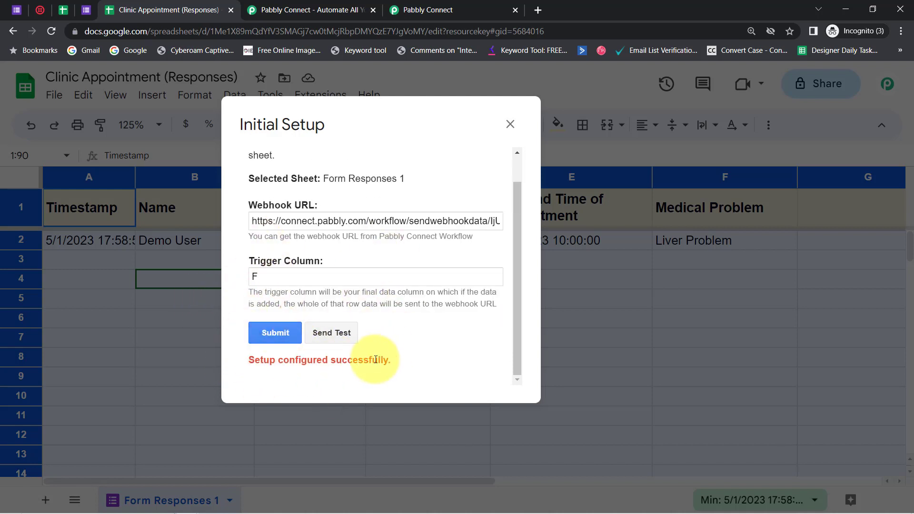
left_click(508, 128)
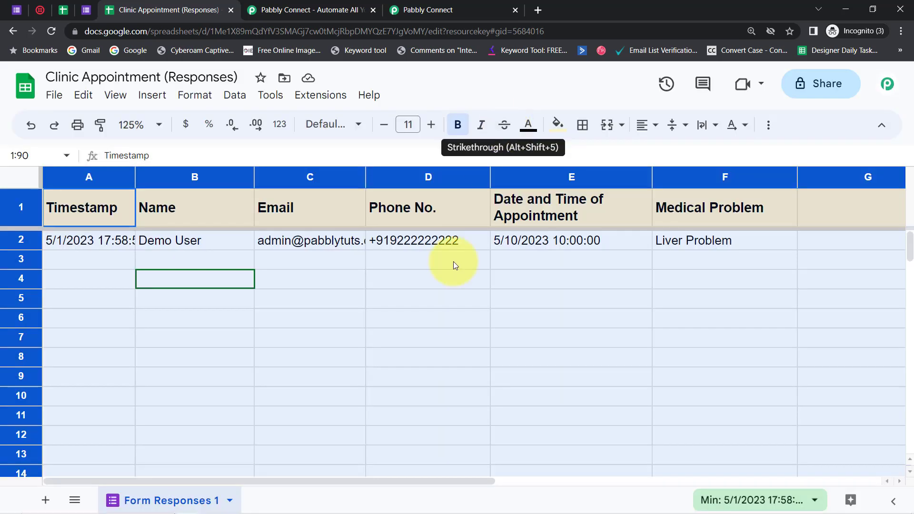
left_click(373, 317)
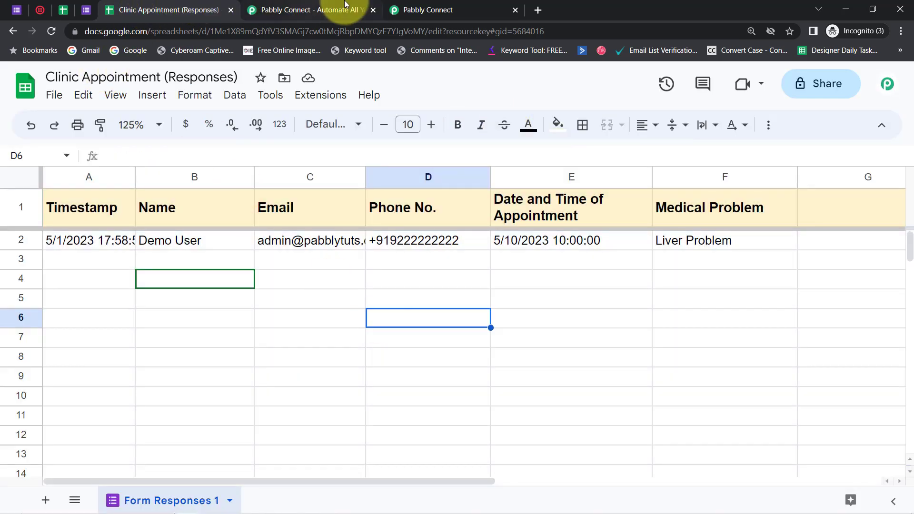
Close the spare Pabbly Connect tab and examine the response received in the workflow, from the trigger column to the appointment date and time
left_click(364, 5)
left_click(373, 10)
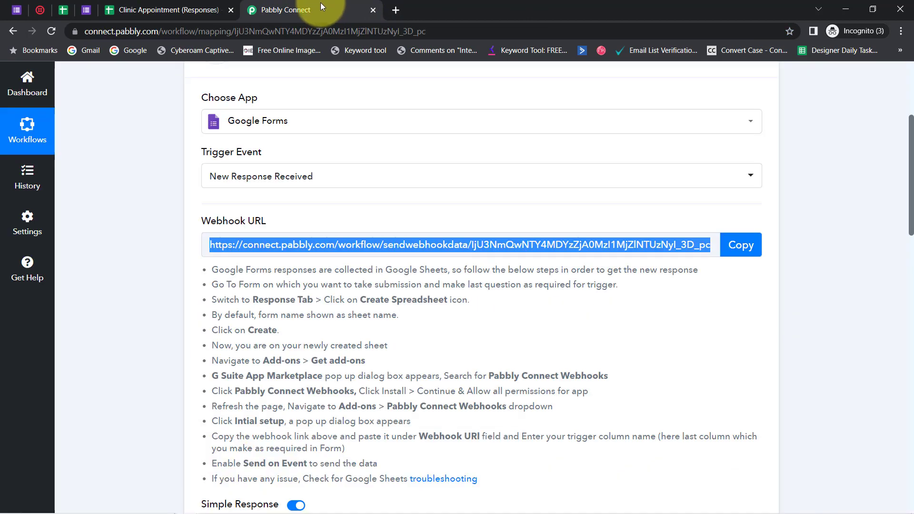
left_click_drag(910, 145, 900, 229)
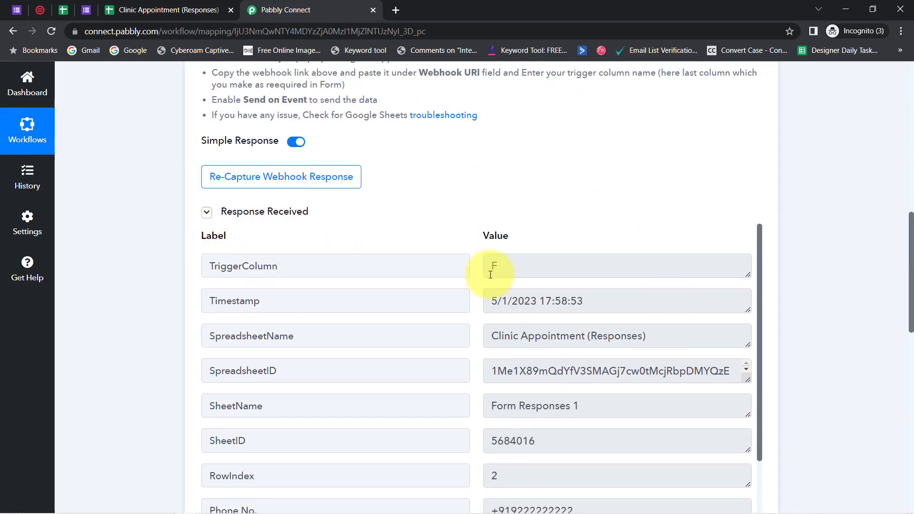
left_click_drag(911, 273, 898, 300)
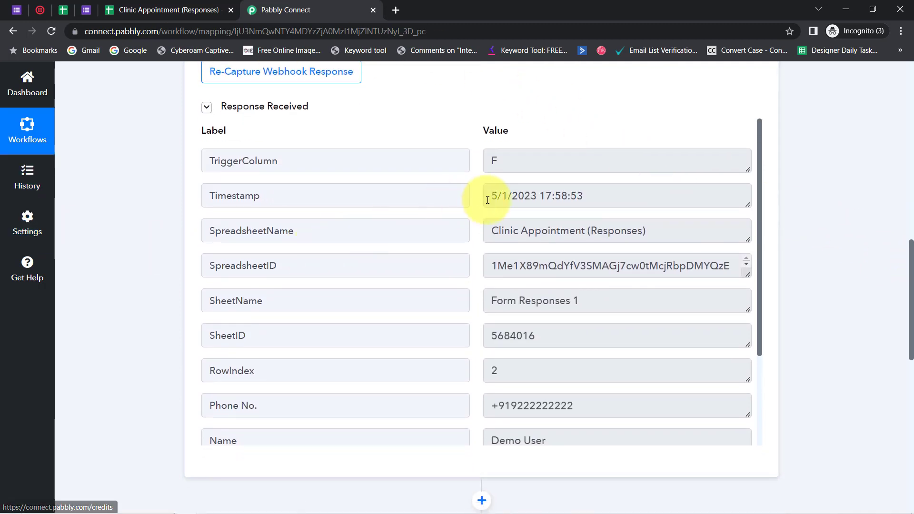
double_click(494, 160)
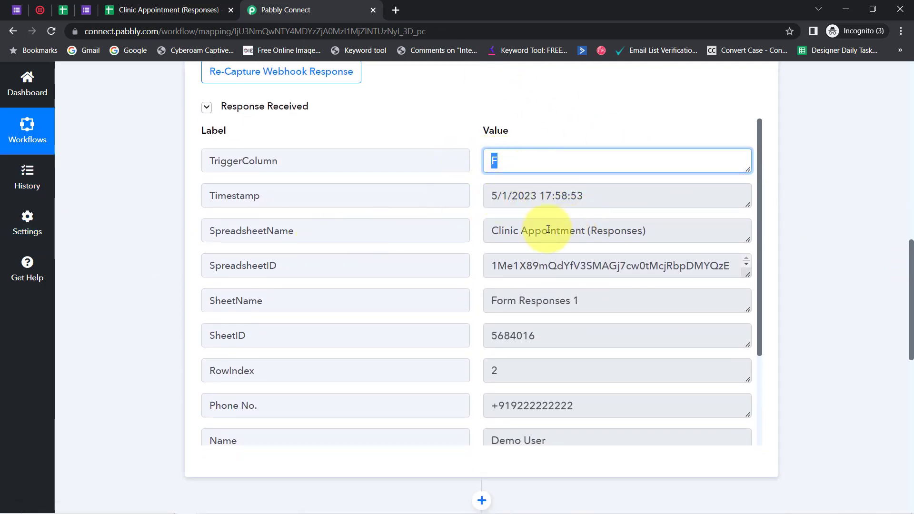
left_click_drag(548, 231, 638, 231)
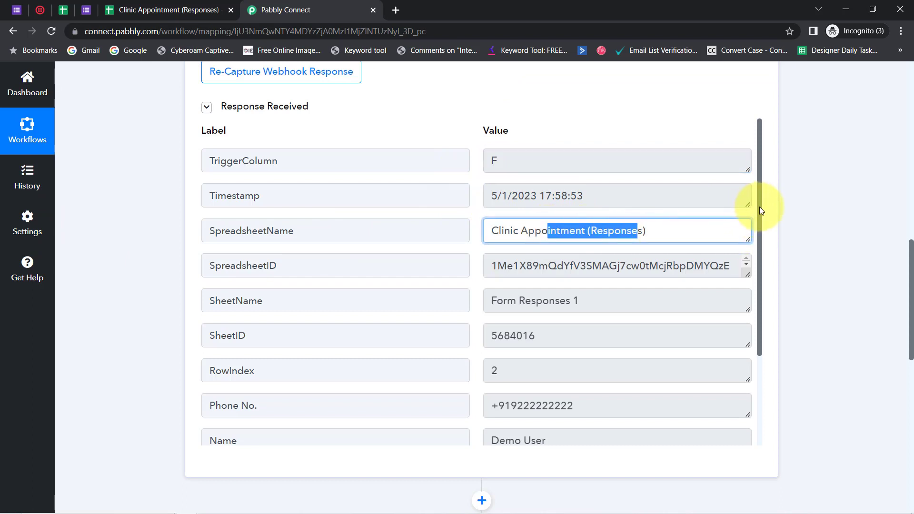
left_click_drag(759, 207, 757, 318)
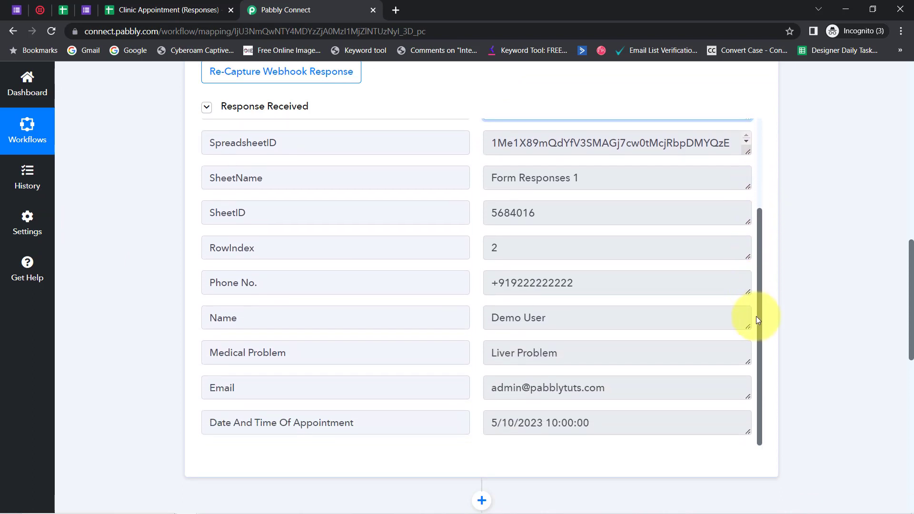
left_click_drag(499, 287, 598, 287)
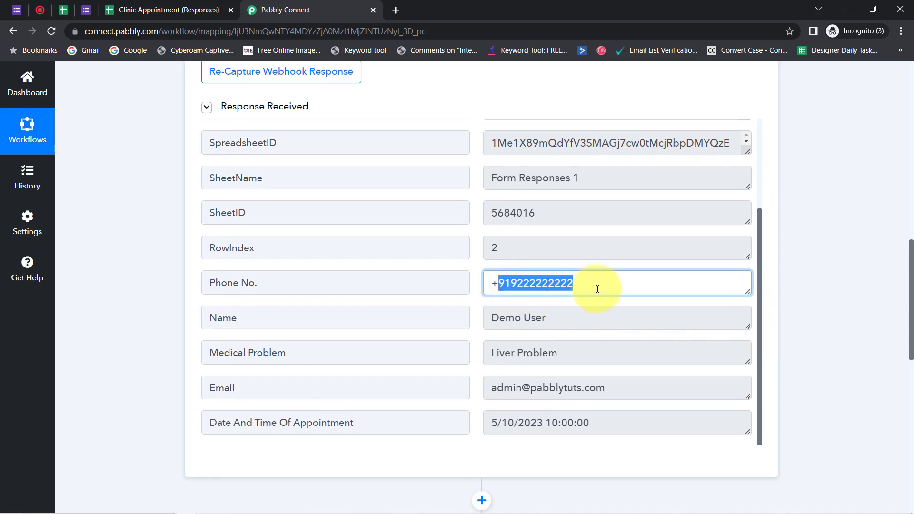
left_click_drag(505, 317, 567, 353)
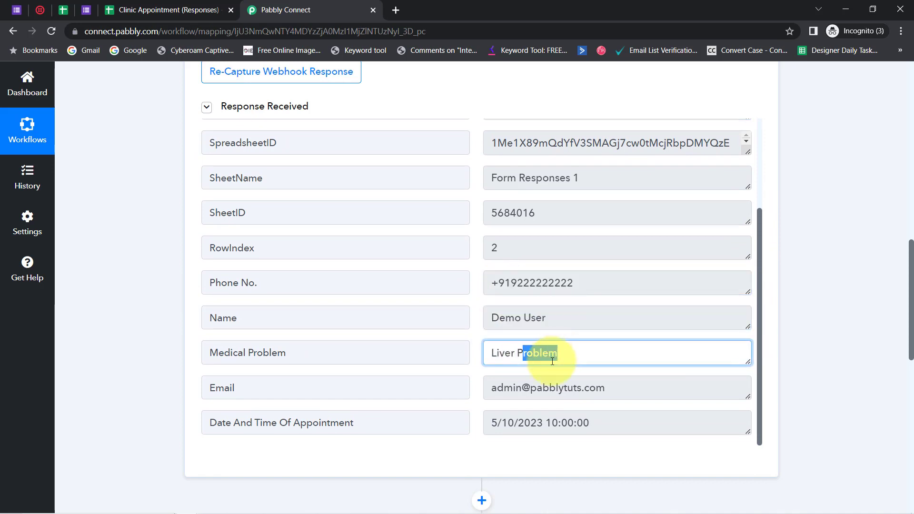
left_click_drag(513, 388, 586, 388)
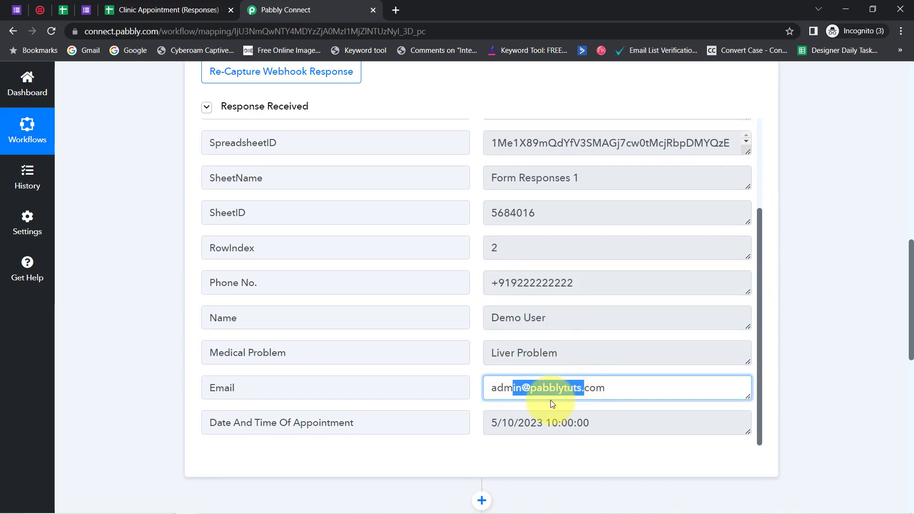
left_click_drag(519, 423, 642, 420)
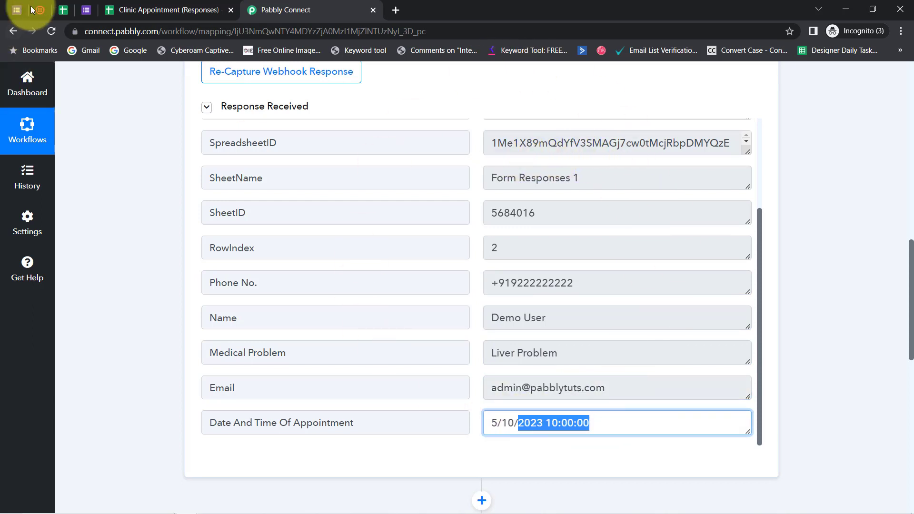
left_click(84, 11)
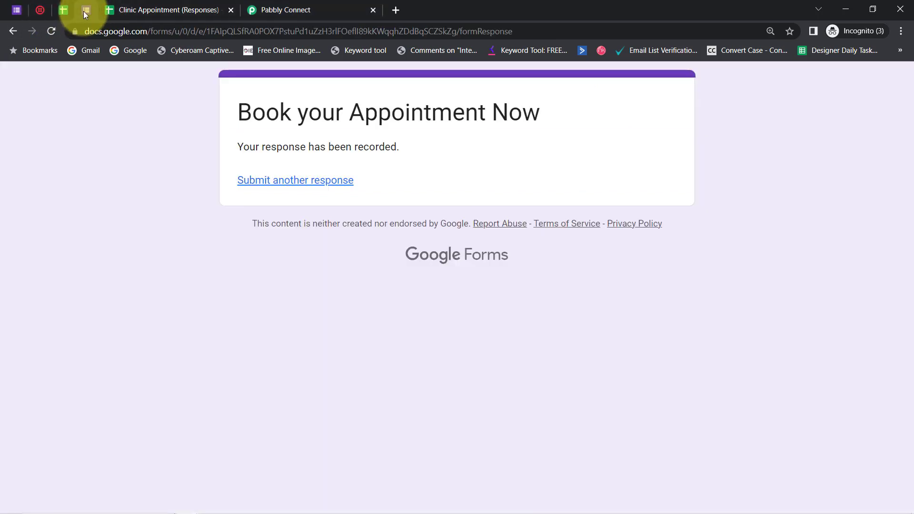
left_click(271, 10)
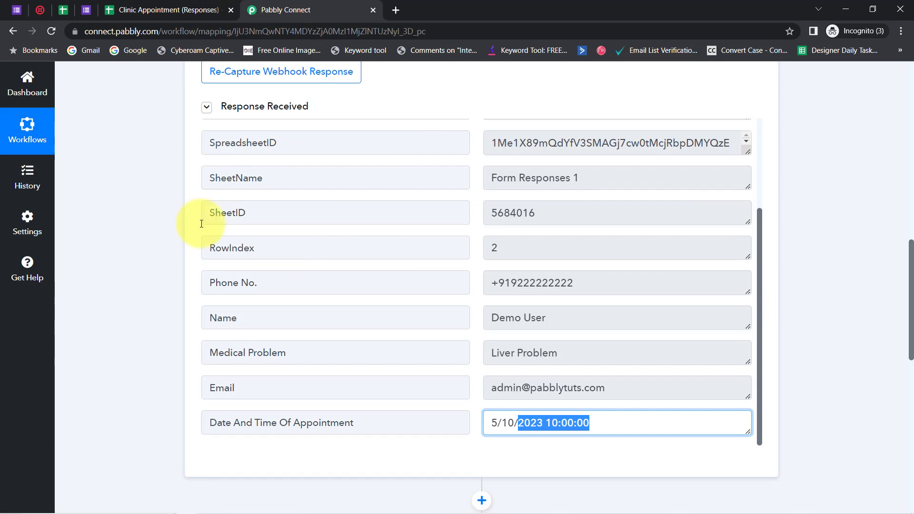
left_click(86, 10)
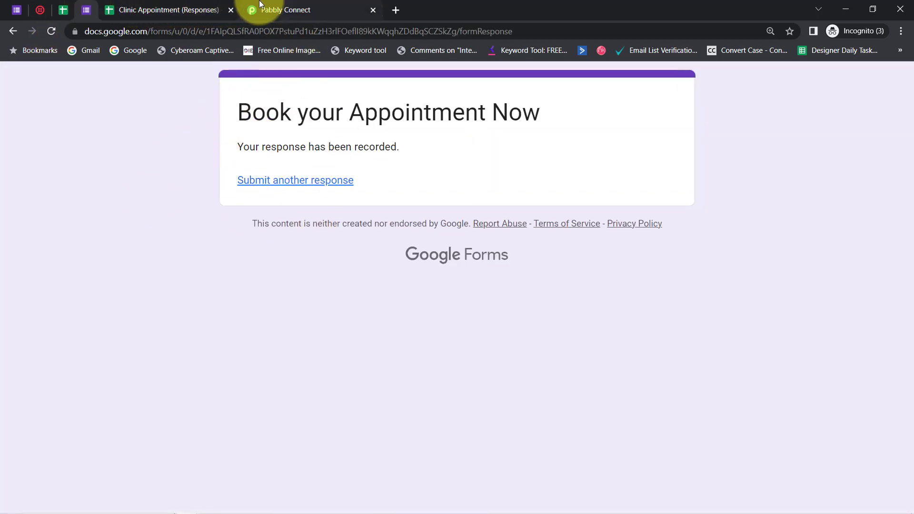
Enable Send On Event for Pabbly Connect Webhooks in the Clinic Appointment (Responses) spreadsheet and check that the option is ticked
left_click(179, 6)
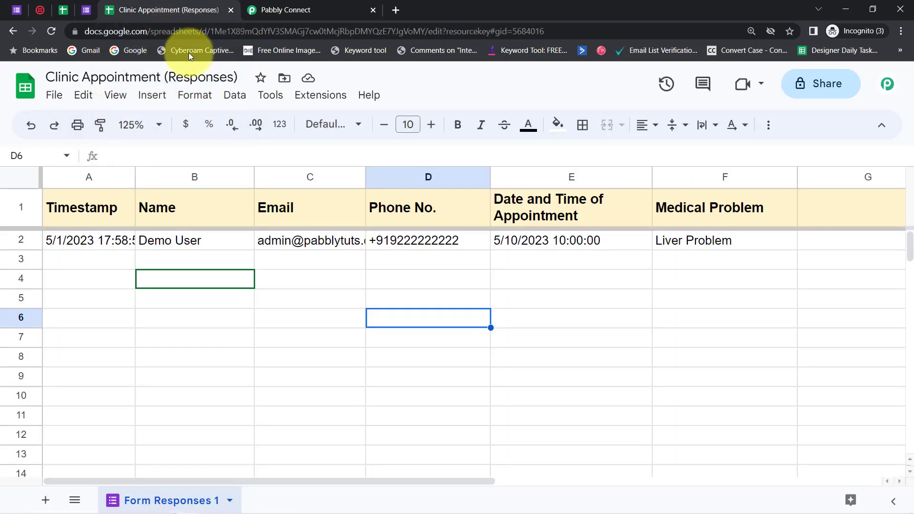
left_click(331, 100)
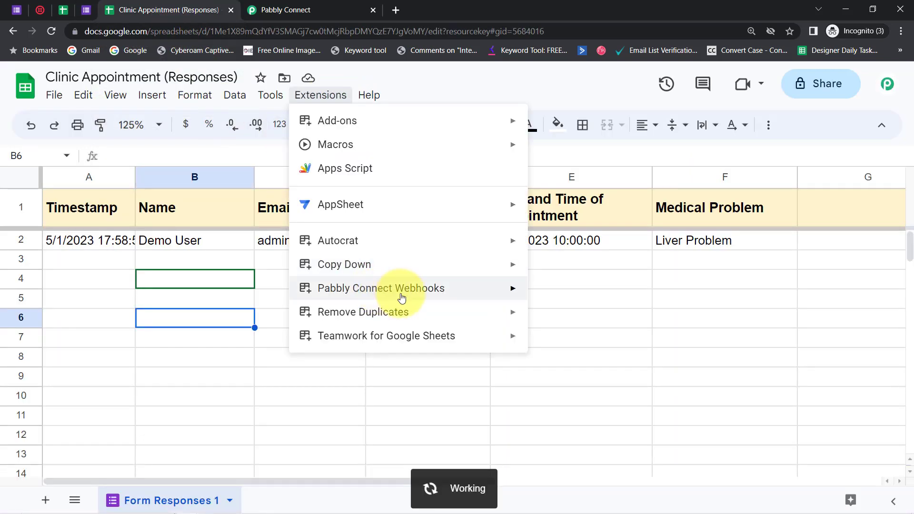
mouse_move(402, 291)
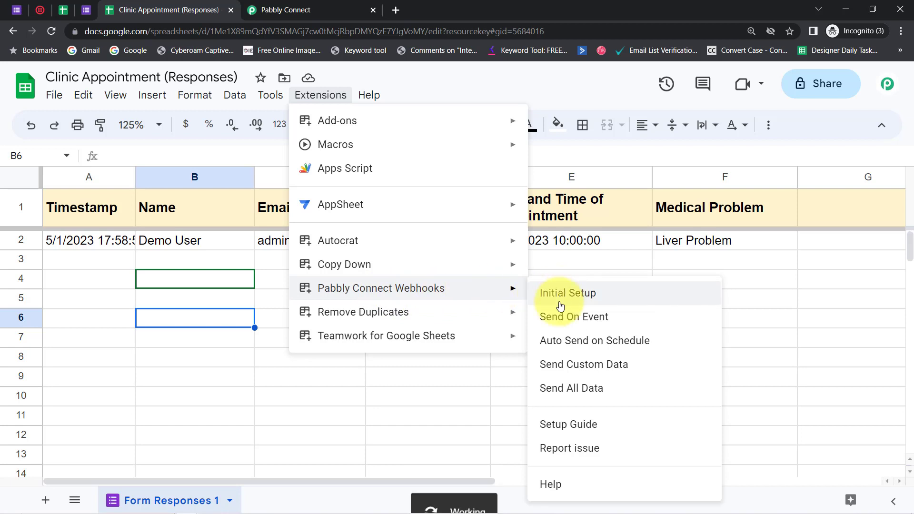
left_click(571, 323)
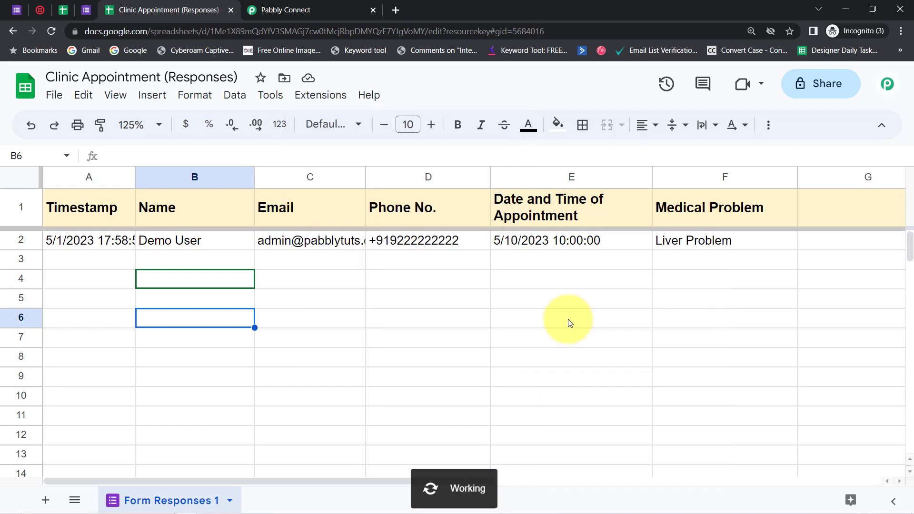
left_click(308, 100)
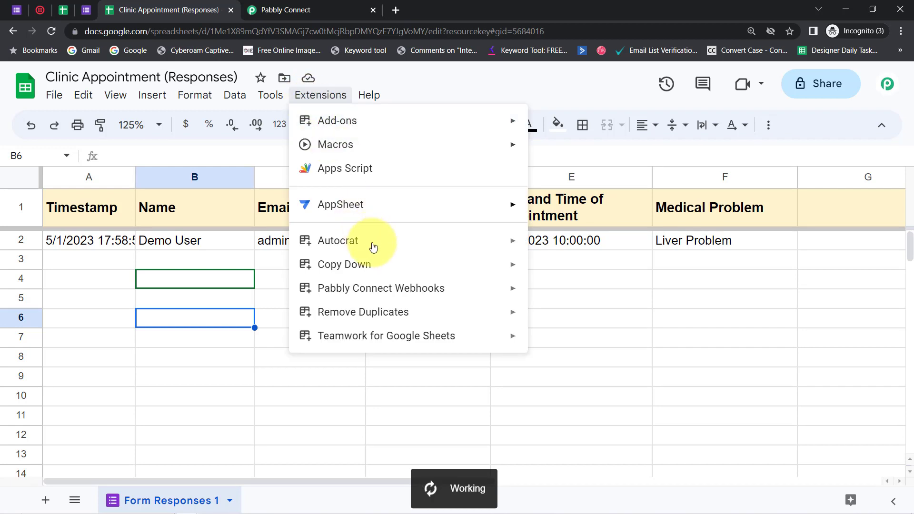
mouse_move(519, 293)
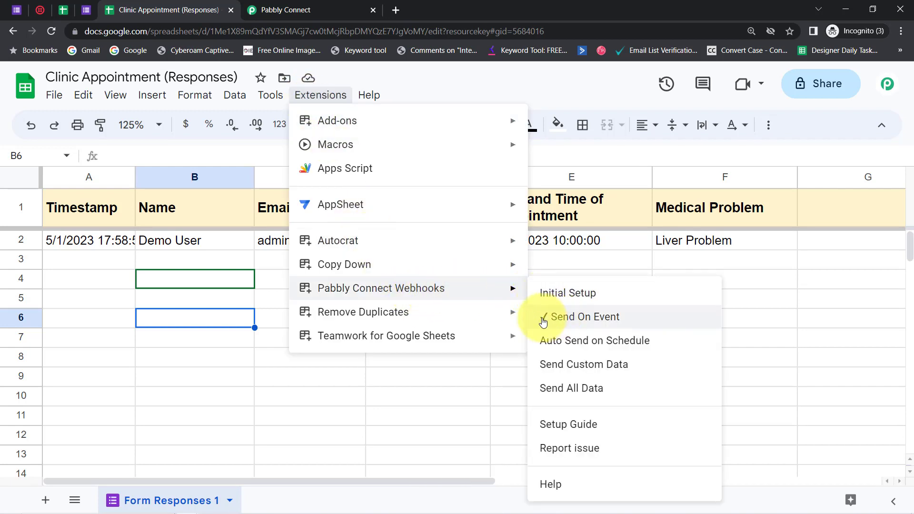
left_click(292, 395)
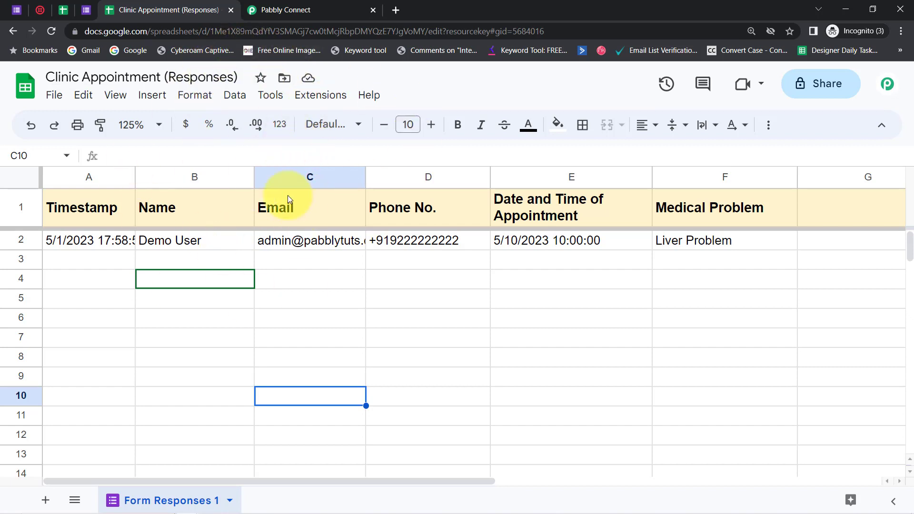
Return to the Pabbly Connect workflow and examine the phone number and the appointment date and time in the received response
left_click(267, 10)
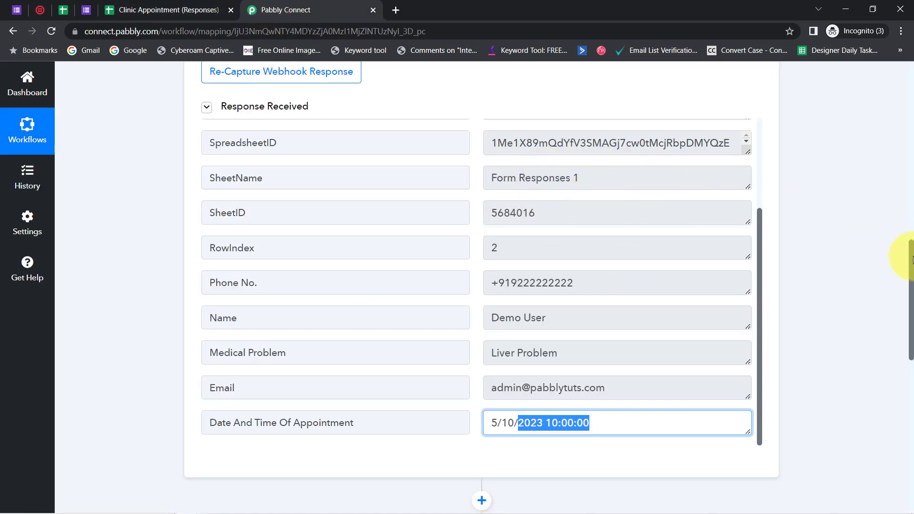
left_click_drag(583, 285, 492, 282)
left_click_drag(584, 423, 506, 421)
left_click_drag(567, 424, 532, 423)
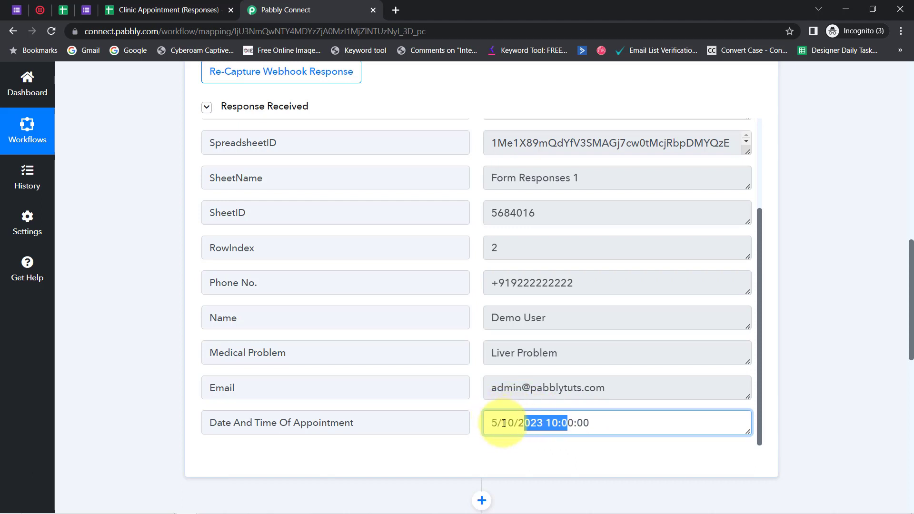
left_click(516, 423)
double_click(540, 424)
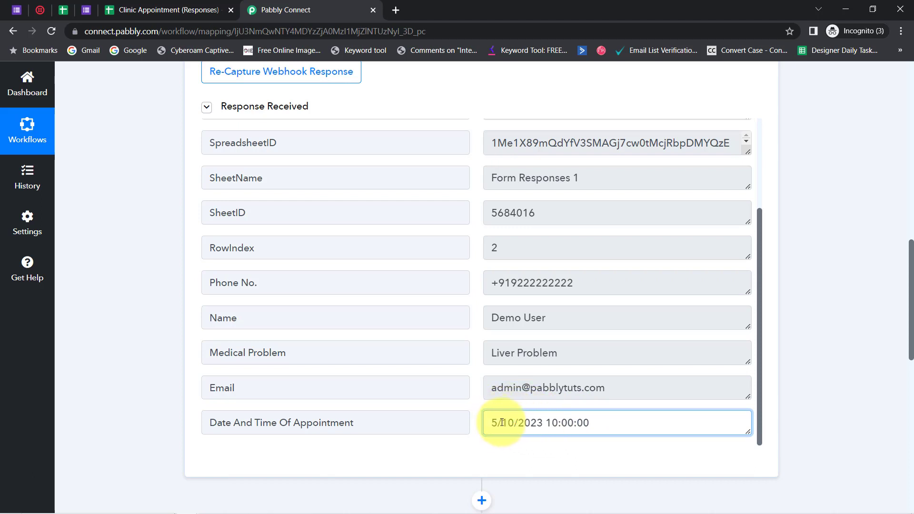
left_click_drag(497, 423, 555, 431)
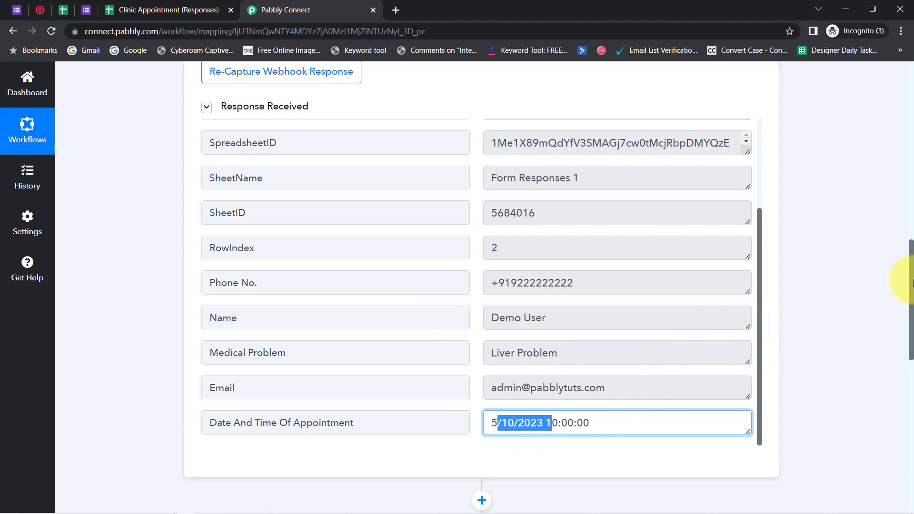
Insert an action step between the Google Forms trigger and Twilio, with Date/Time Formatter by Pabbly as its app
left_click_drag(911, 287, 906, 332)
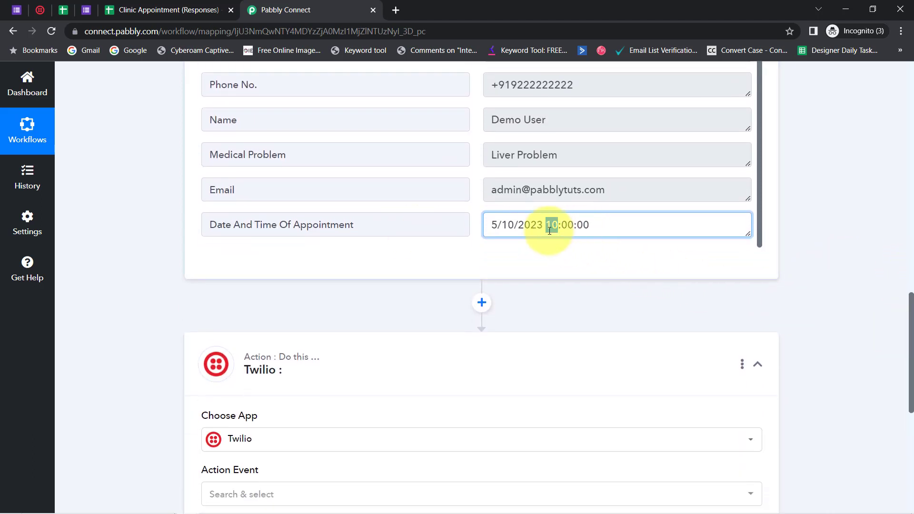
left_click(482, 303)
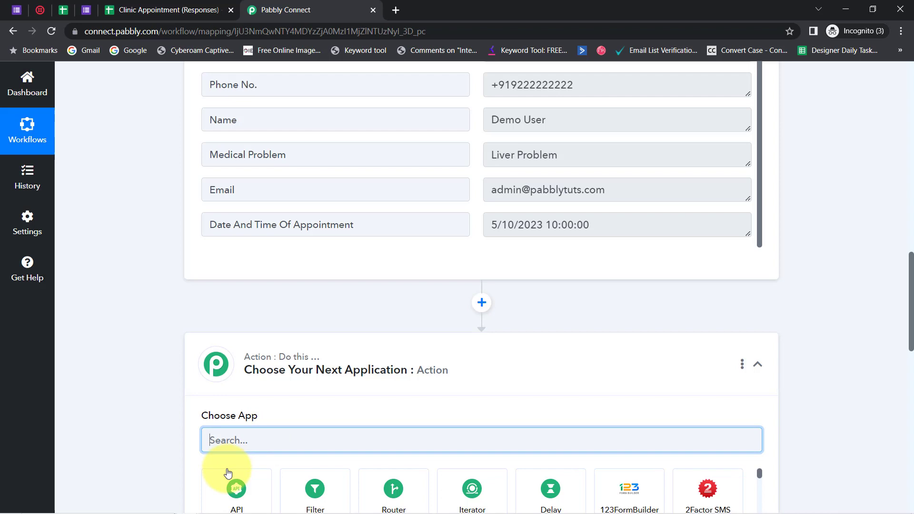
left_click(229, 452)
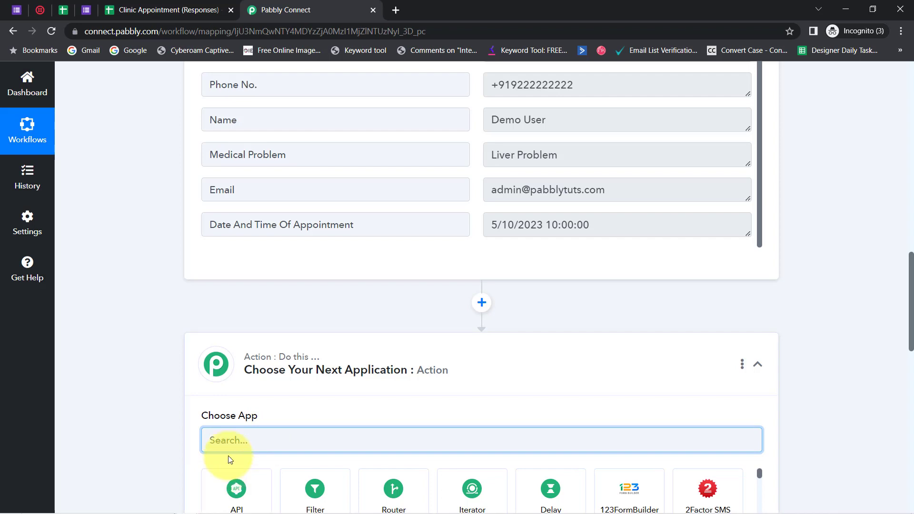
type("date")
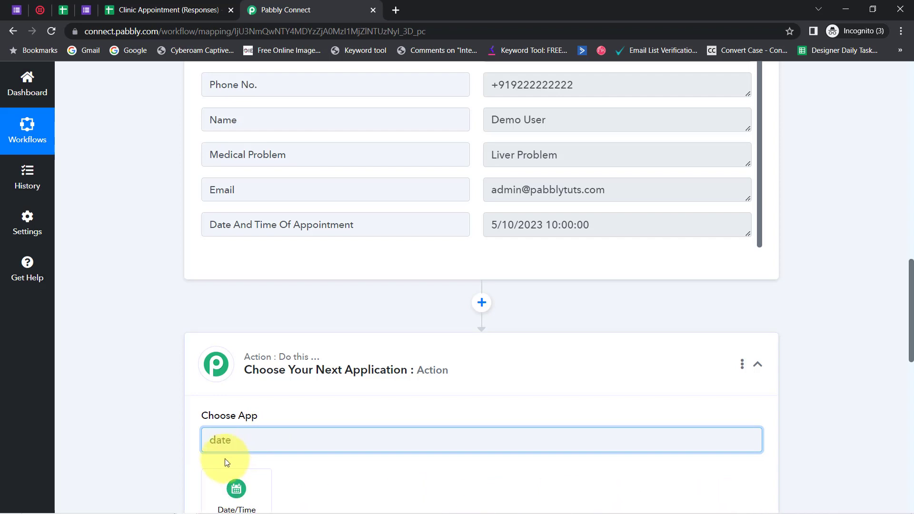
left_click(235, 489)
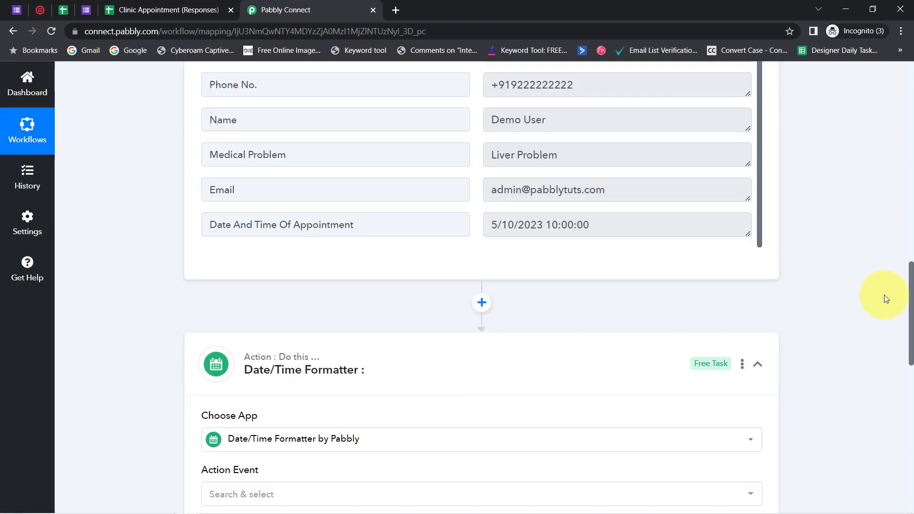
Set the Date/Time Formatter's action event to Add/Subtract Time and connect it
left_click_drag(911, 297, 649, 337)
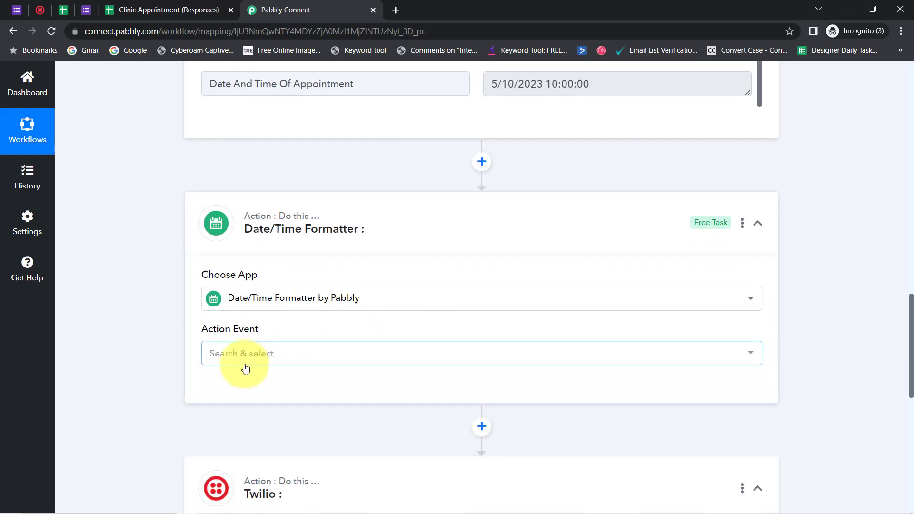
left_click(222, 357)
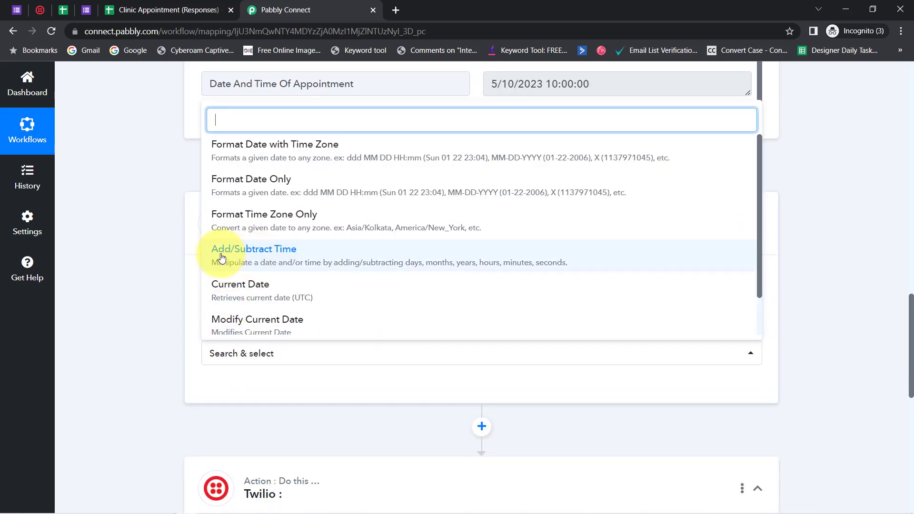
left_click(277, 261)
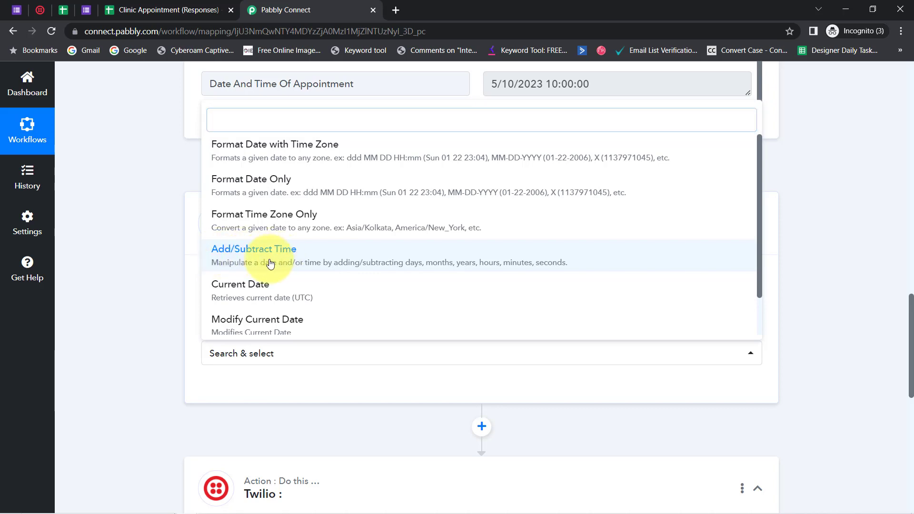
left_click(236, 389)
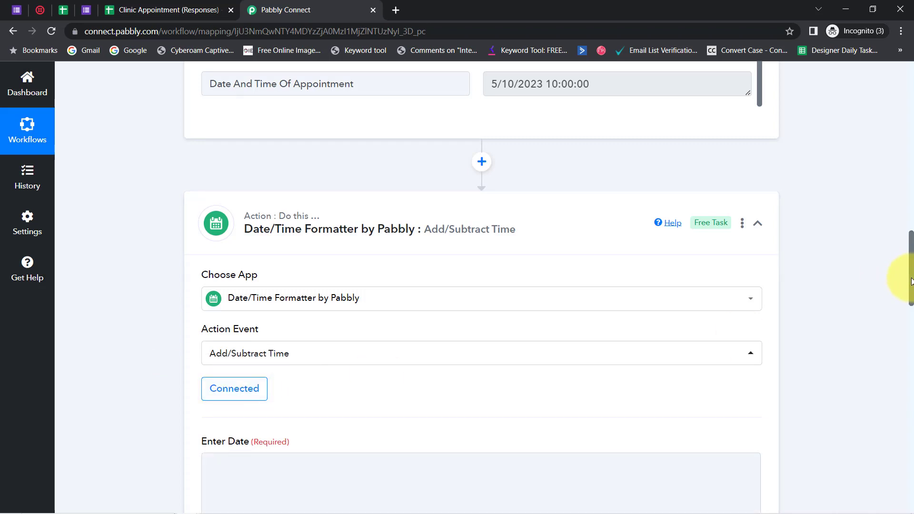
Map the Enter Date field to the Date And Time Of Appointment value from the Google Forms response
left_click_drag(910, 286, 909, 335)
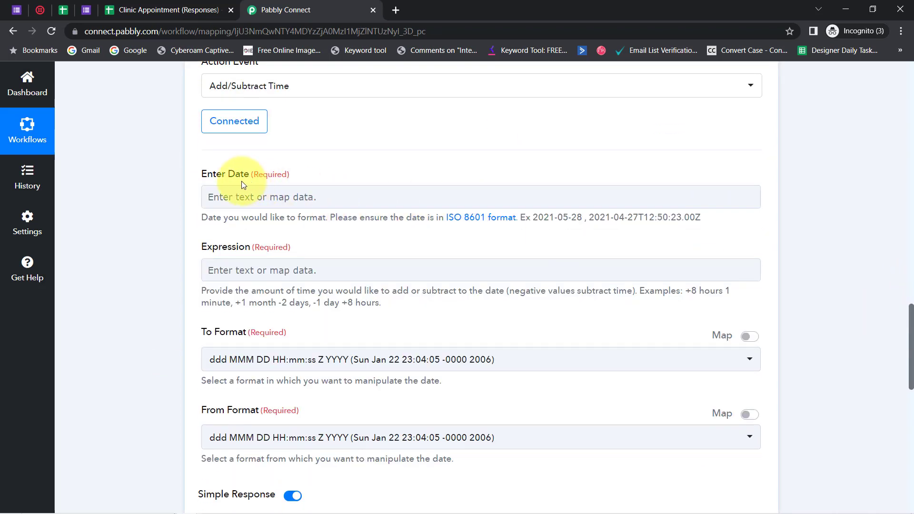
left_click(238, 198)
left_click(265, 296)
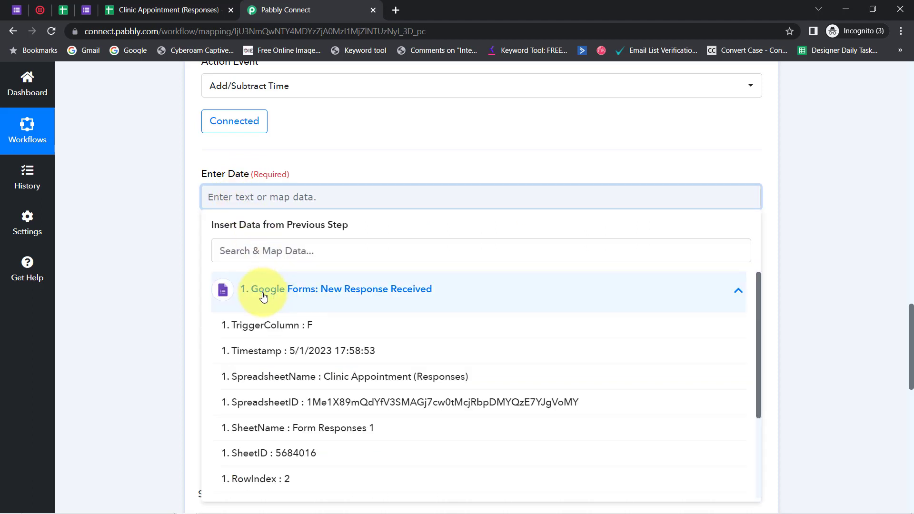
left_click_drag(760, 329, 735, 428)
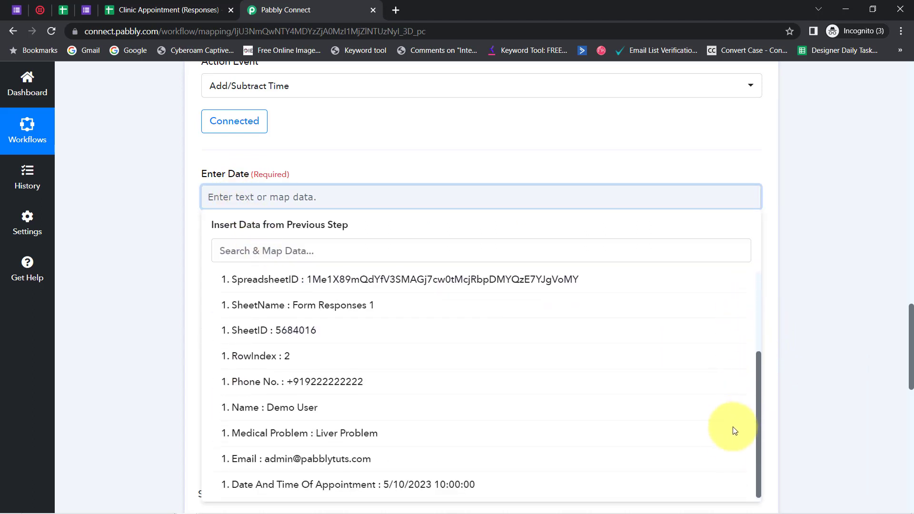
left_click(416, 486)
left_click(102, 234)
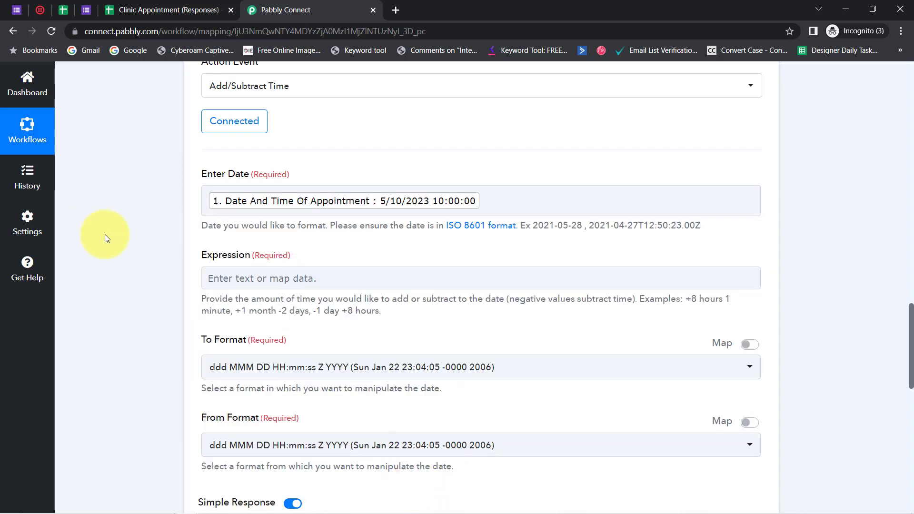
Set the Expression to "-1 day" and compare it with the examples given below the field
left_click_drag(218, 256, 258, 255)
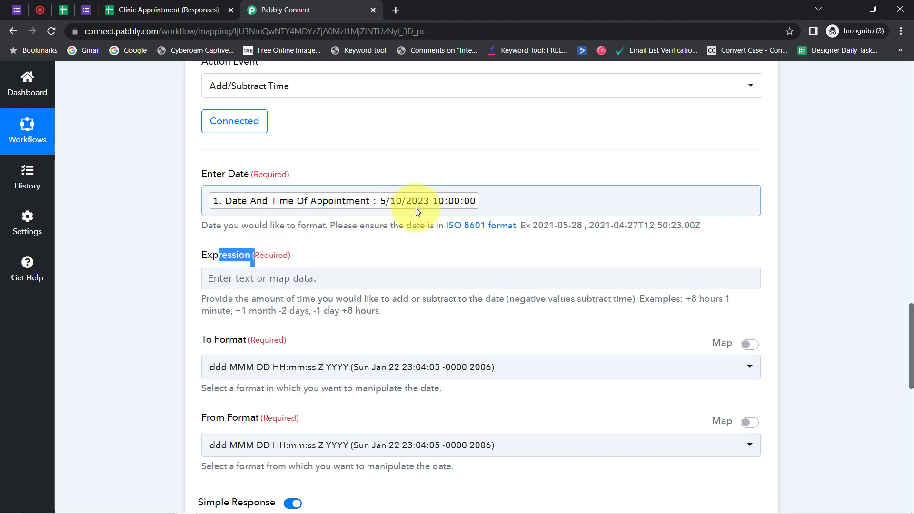
left_click(241, 276)
type("-")
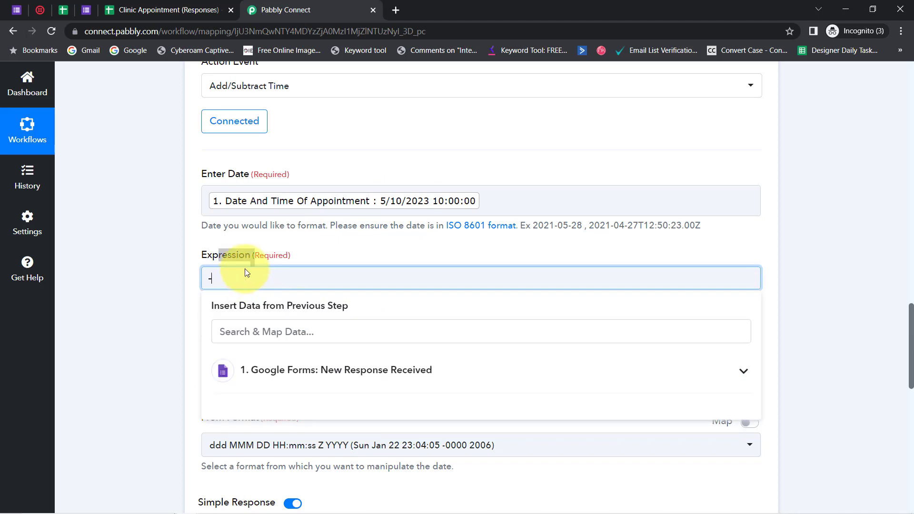
type("1 day")
left_click(164, 277)
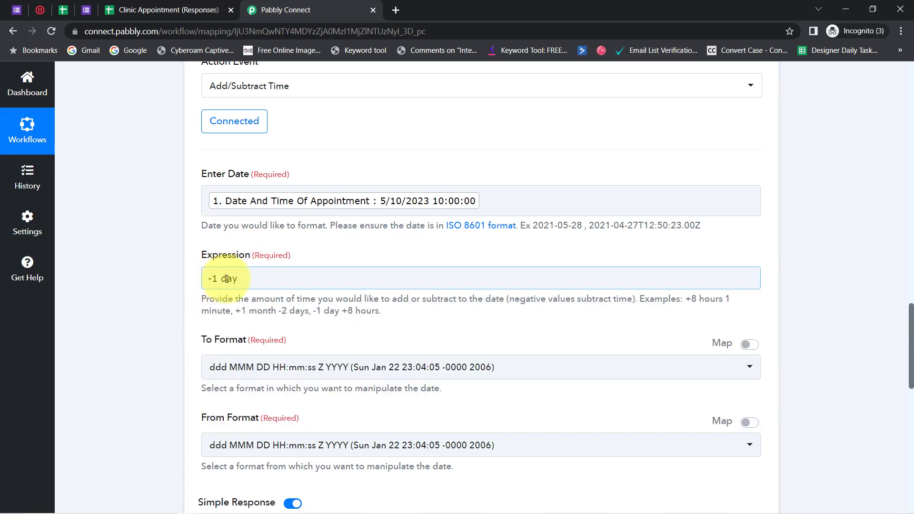
left_click_drag(240, 279, 153, 278)
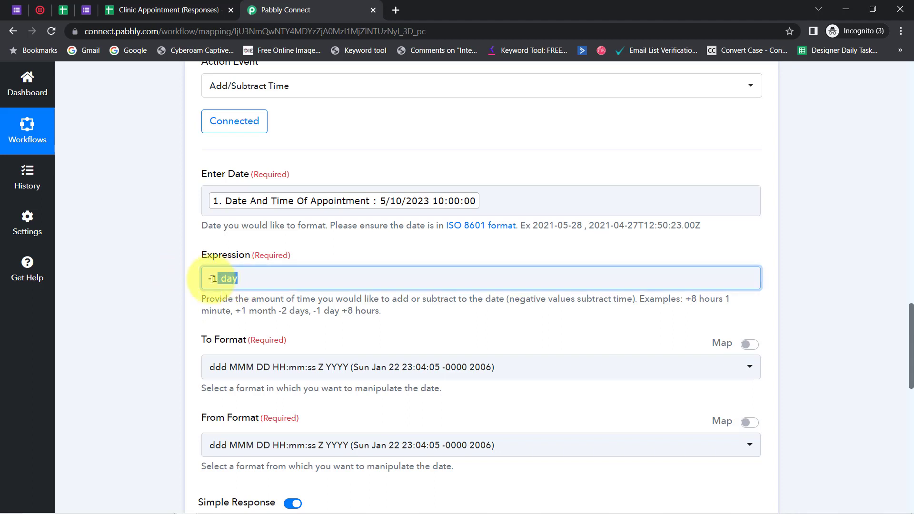
left_click(177, 299)
left_click_drag(229, 312, 372, 310)
left_click(132, 248)
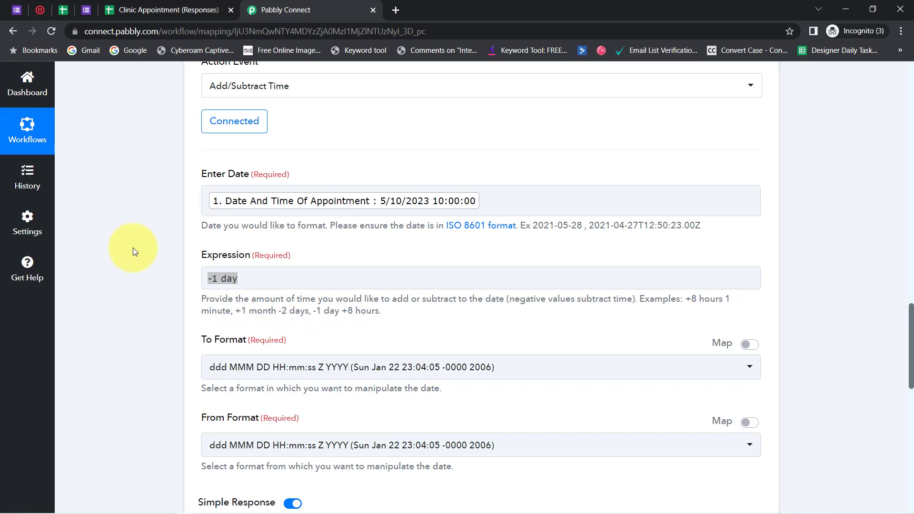
Examine the To Format options for one that matches the mapped appointment date and time, without selecting any
scroll(910, 314, "down", 2)
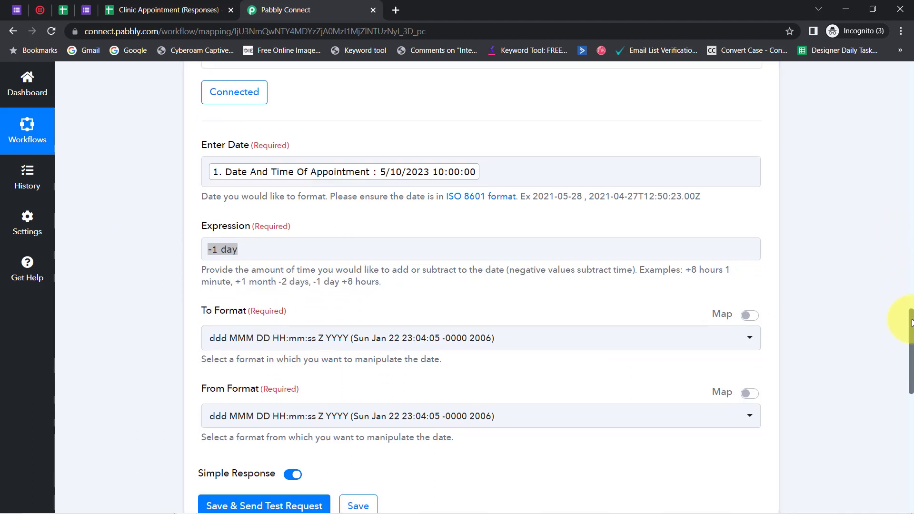
left_click(352, 123)
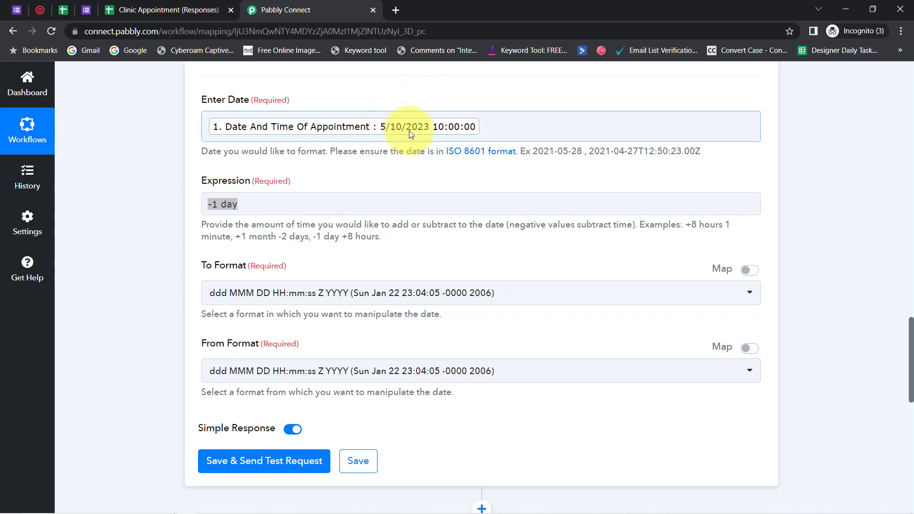
left_click(213, 372)
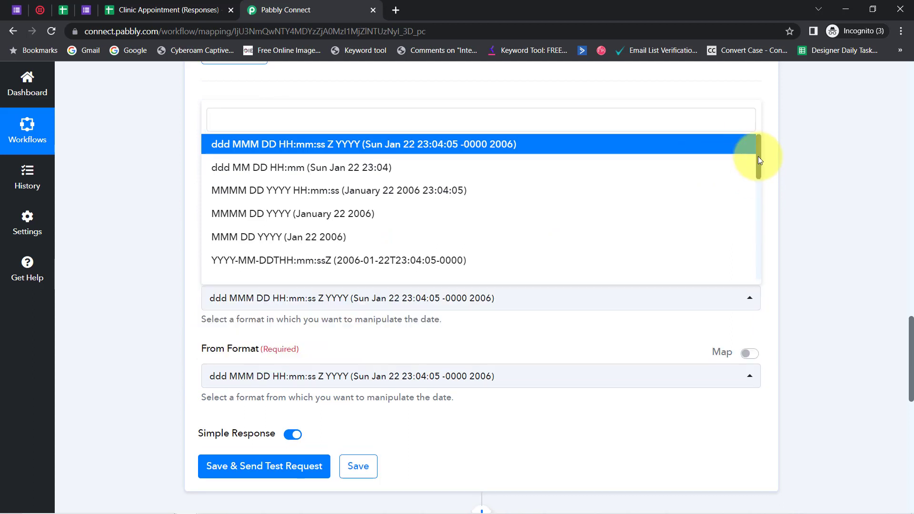
mouse_move(758, 157)
left_mouse_down()
mouse_move(761, 200)
mouse_move(753, 147)
mouse_move(751, 170)
left_mouse_up()
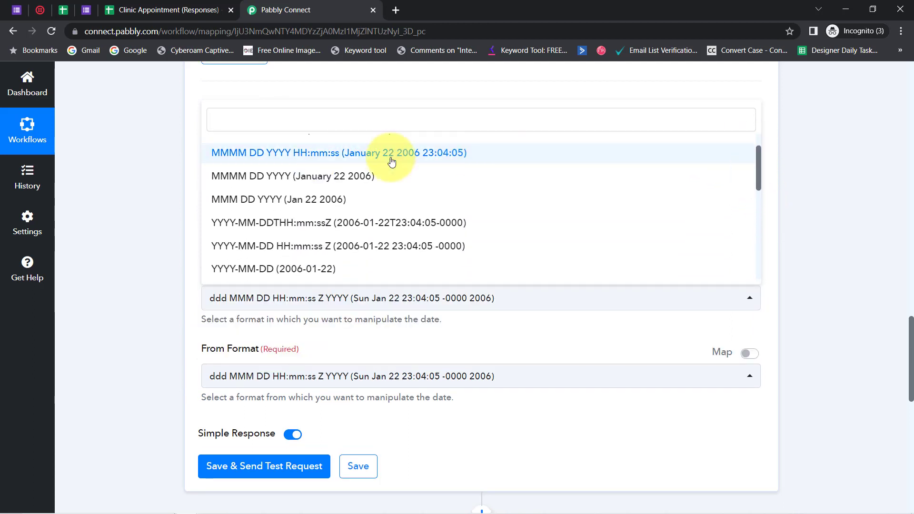
left_click(167, 199)
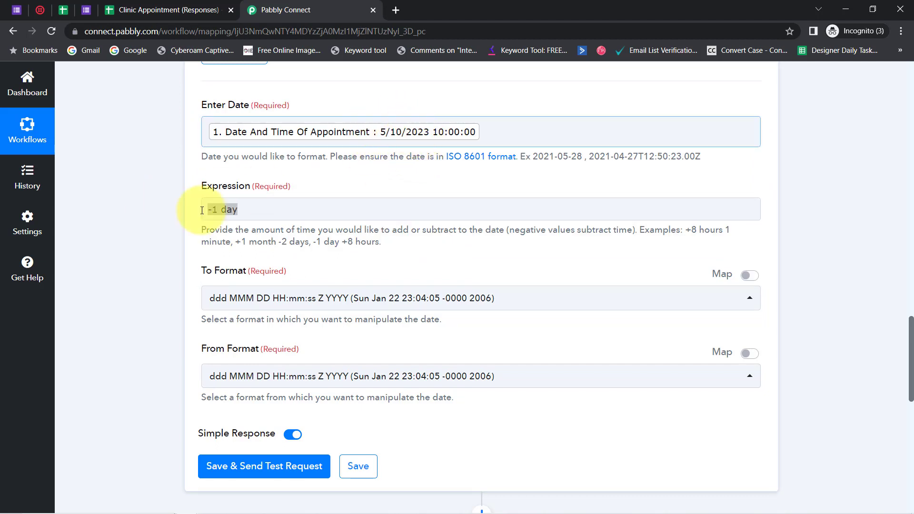
left_click(231, 299)
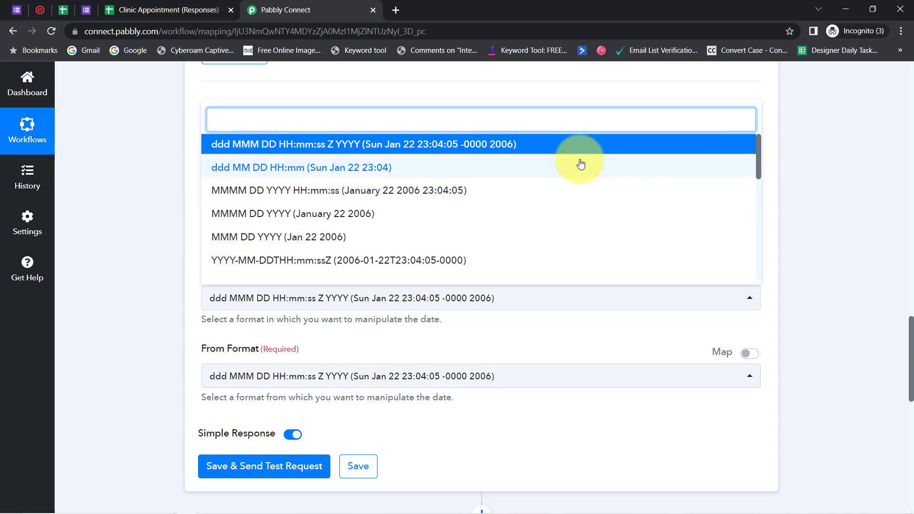
left_click_drag(756, 152, 754, 194)
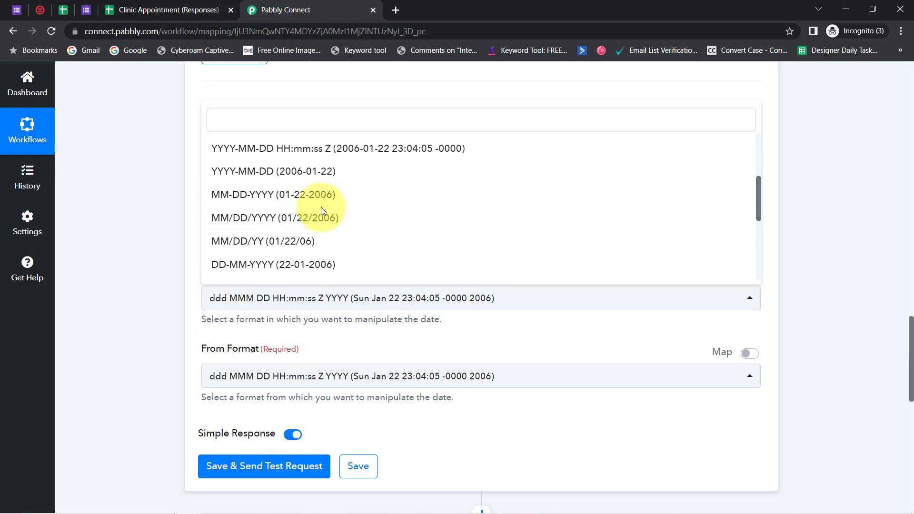
left_click_drag(758, 199, 749, 248)
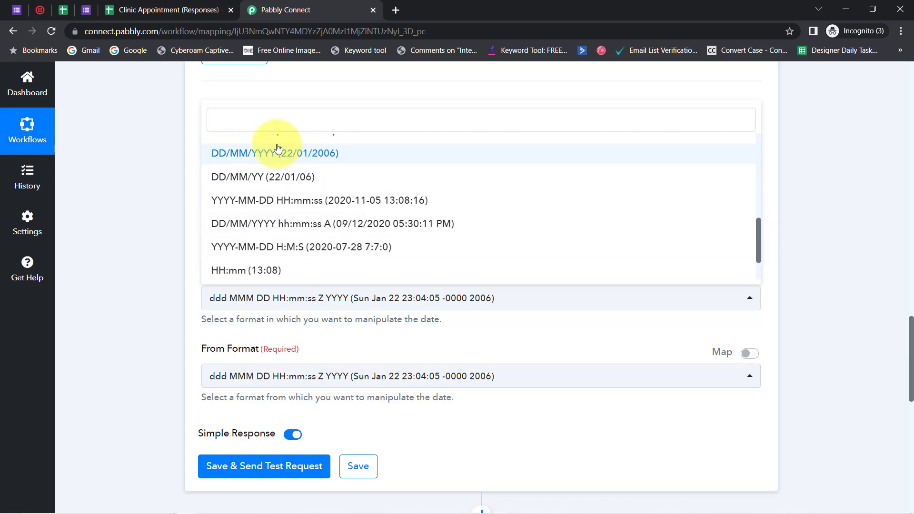
left_click(194, 155)
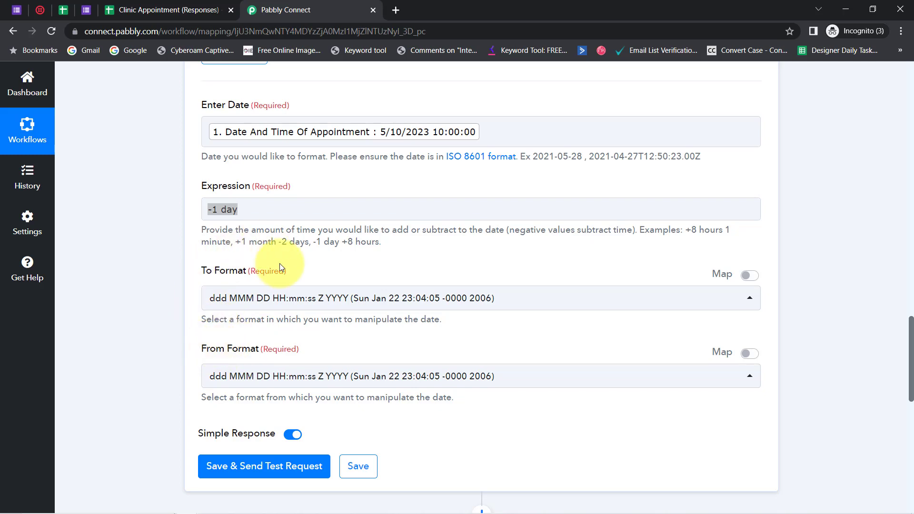
In the Clinic Appointment (Responses) sheet, open the custom date and time formats for the Date and Time of Appointment column
left_click(152, 9)
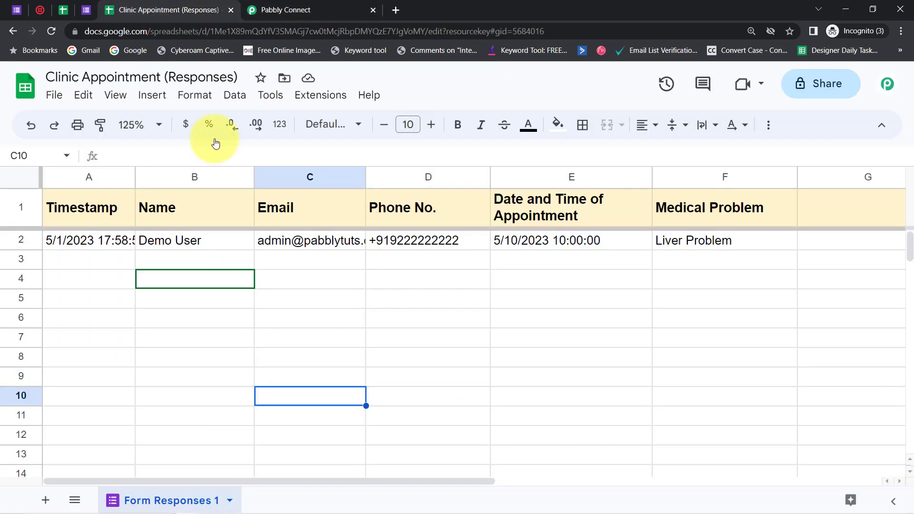
left_click(602, 356)
left_click(556, 178)
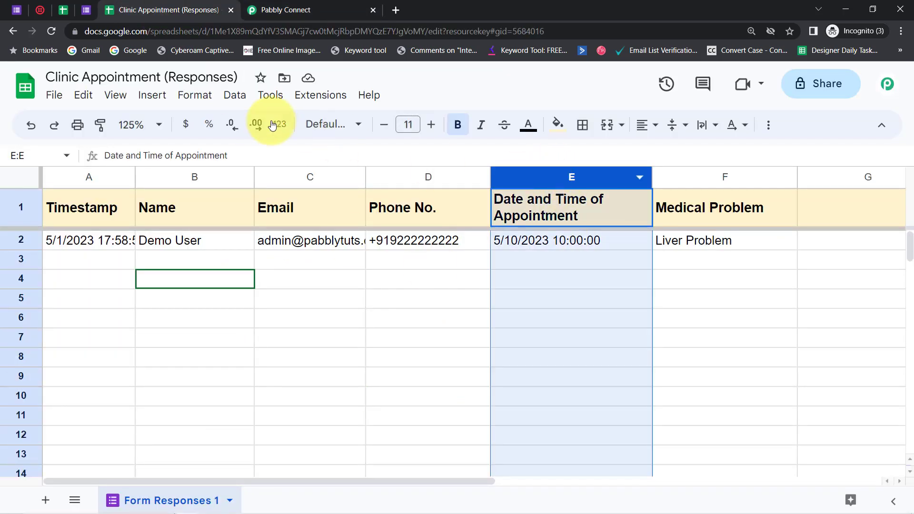
left_click(194, 96)
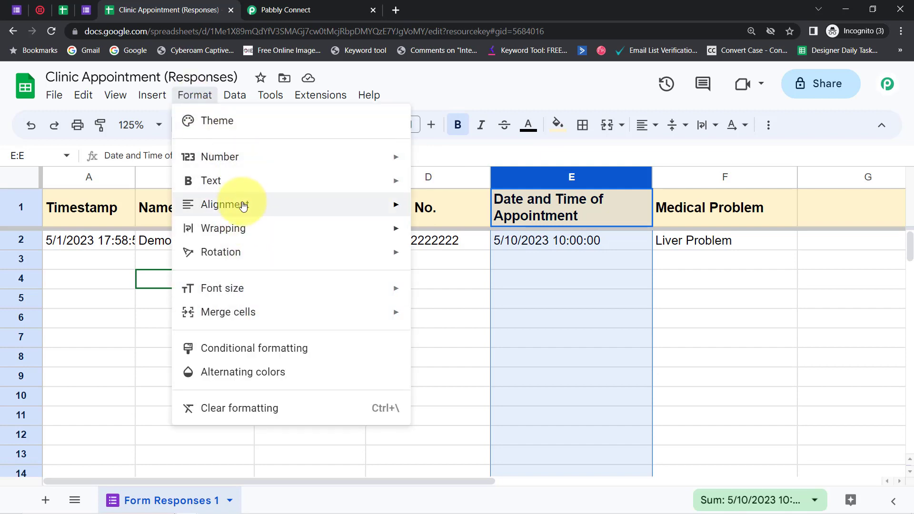
mouse_move(262, 158)
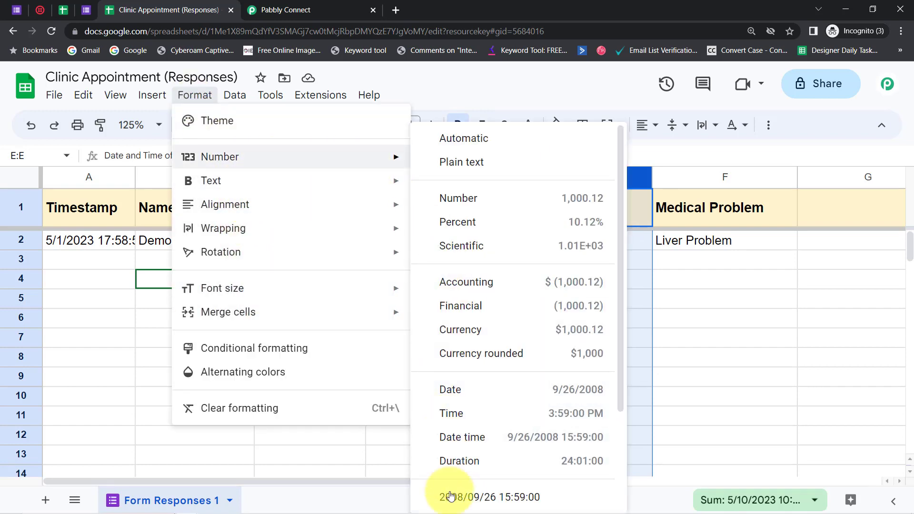
left_click_drag(620, 381, 621, 477)
left_click(512, 474)
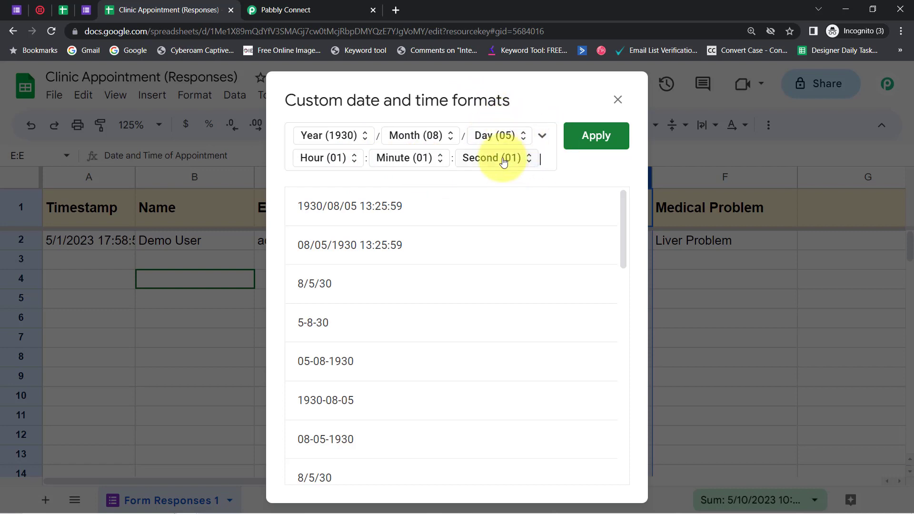
Clear every component of the existing custom date and time format, and bring up the components available for a new one
left_click(544, 161)
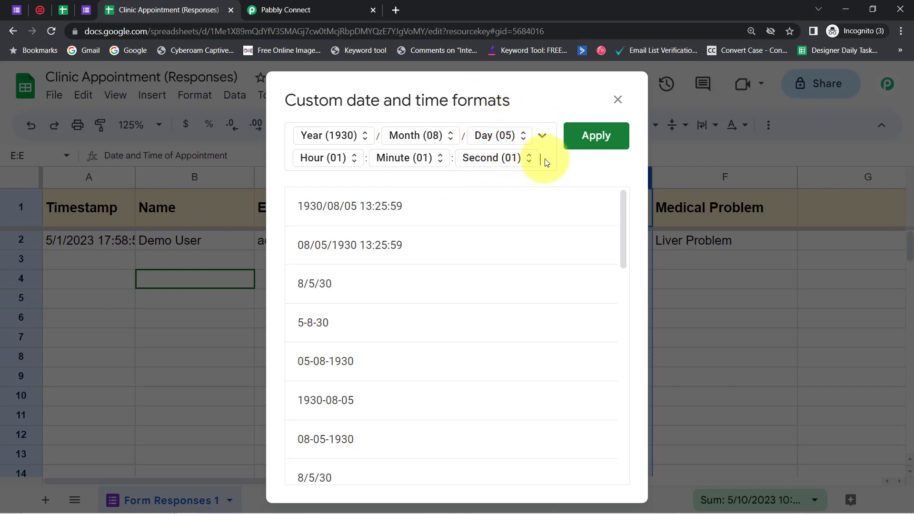
key("BackSpace")
key("BackSpace")
key("BackSpace")
key("BackSpace")
key("BackSpace")
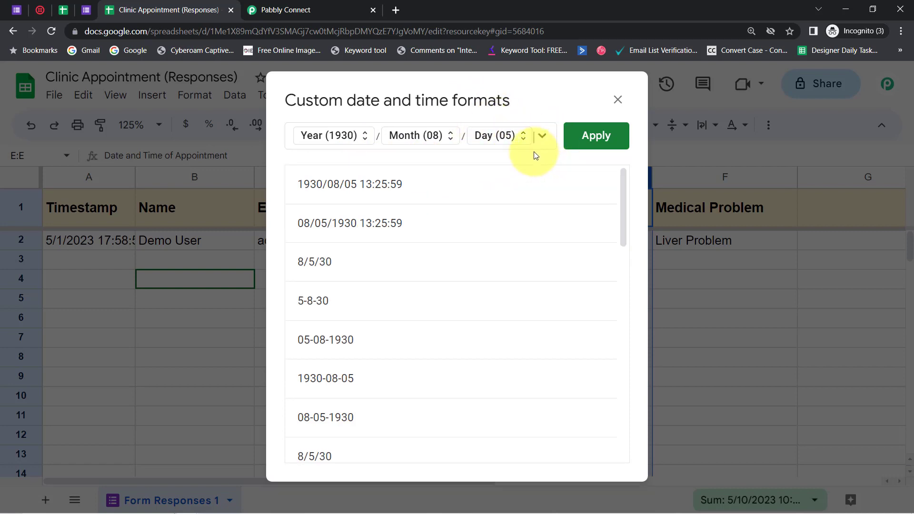
key("BackSpace")
key("BackSpace")
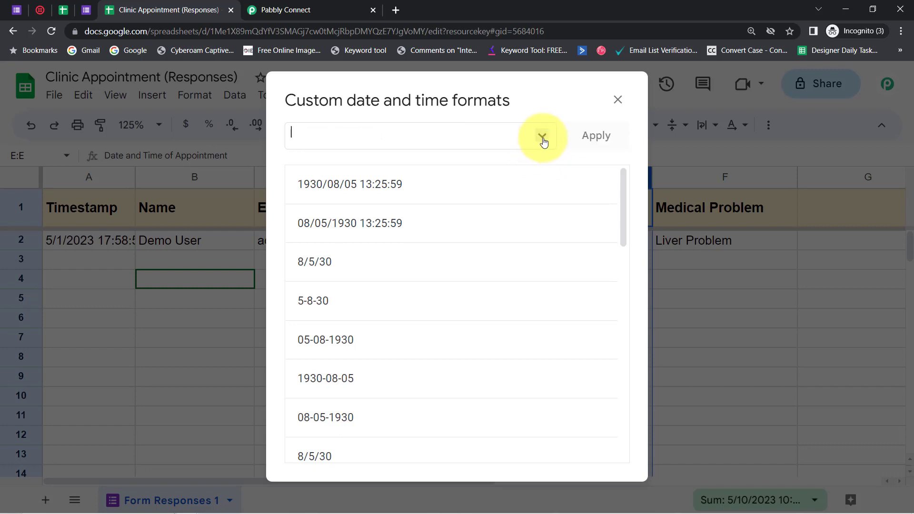
left_click(542, 136)
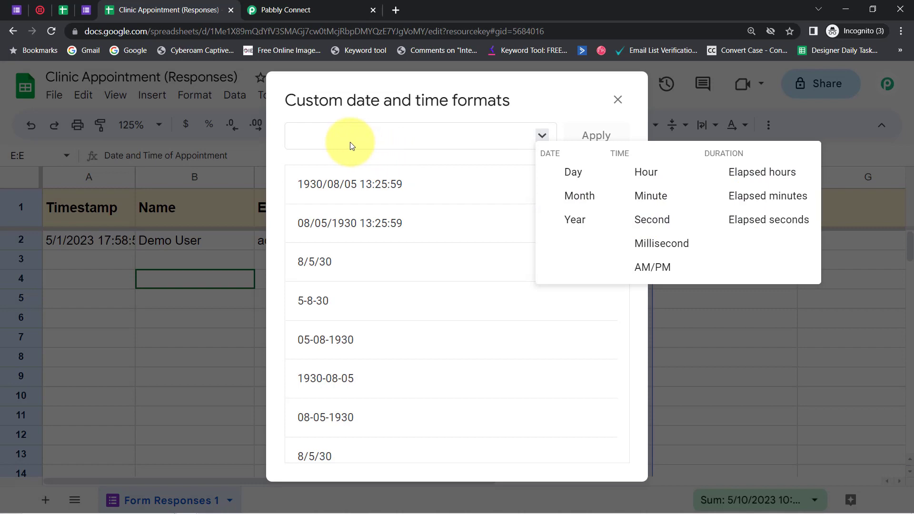
Switch to Pabbly Connect and examine the To Format options that combine a date with a time
left_click(267, 10)
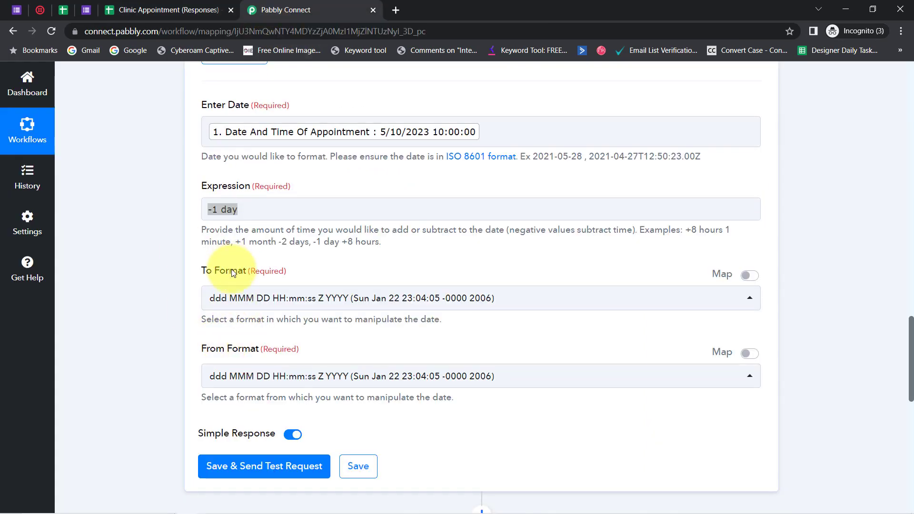
left_click(240, 298)
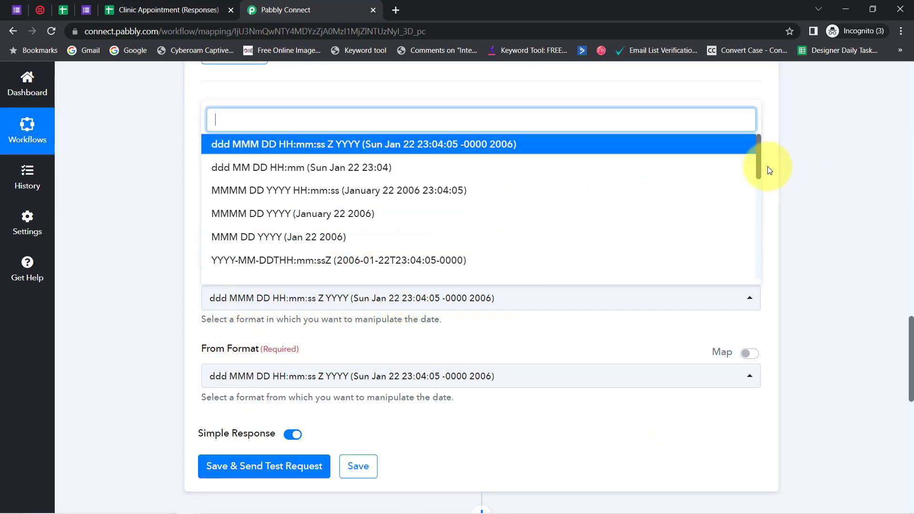
left_click_drag(758, 162, 757, 198)
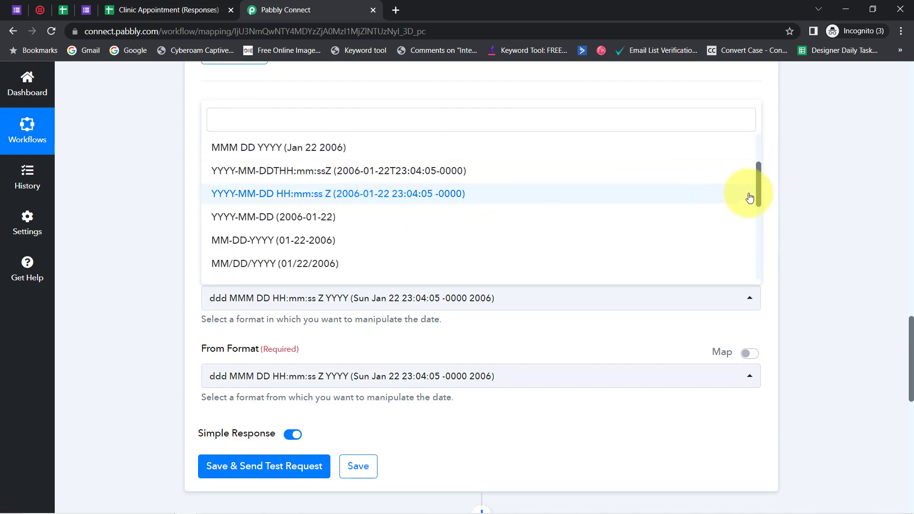
left_click_drag(760, 186, 756, 246)
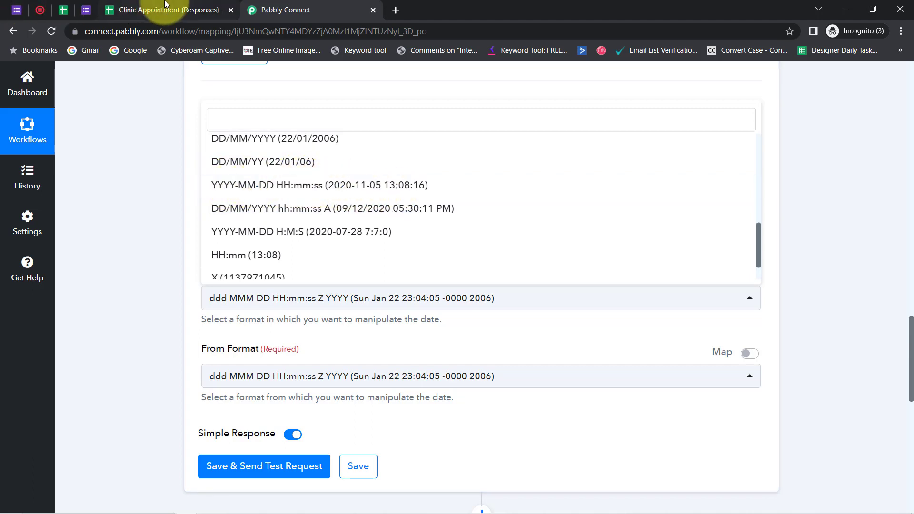
Back in Google Sheets, start the custom format with the full numeric year (1930) followed by a slash
left_click(210, 9)
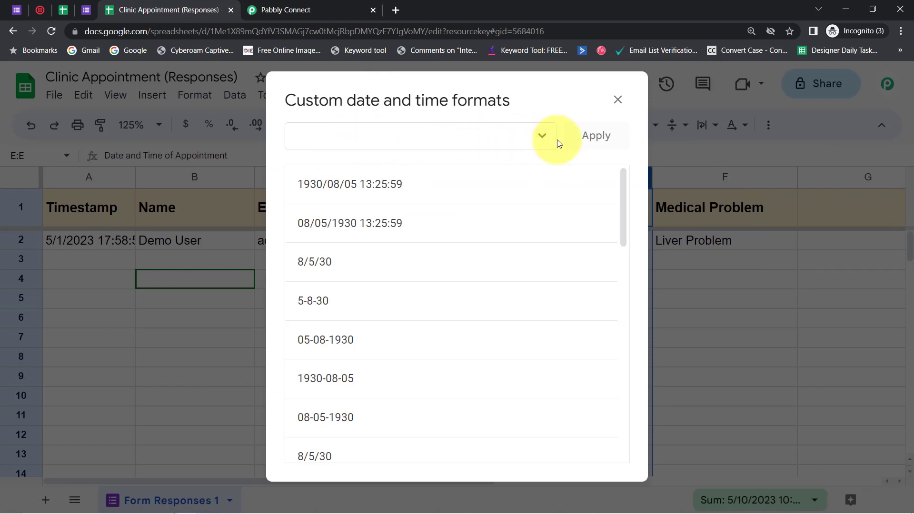
left_click(543, 137)
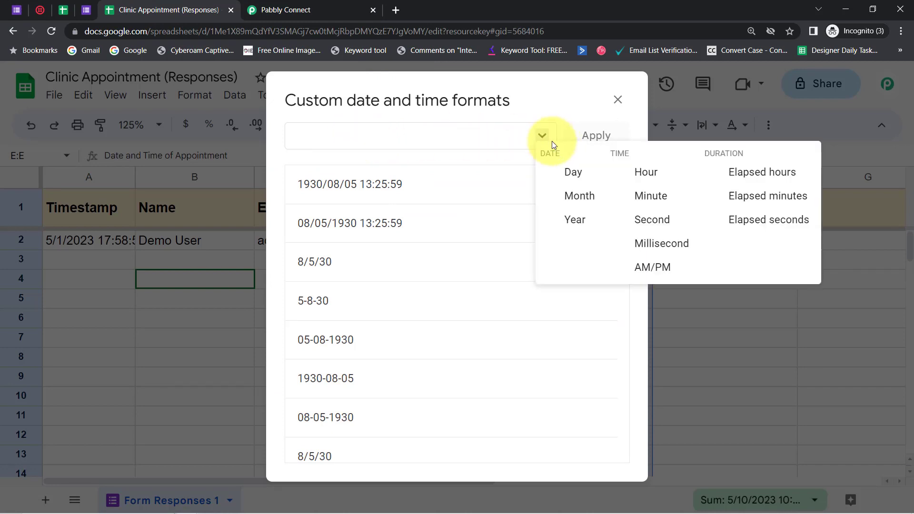
left_click(578, 220)
left_click(318, 139)
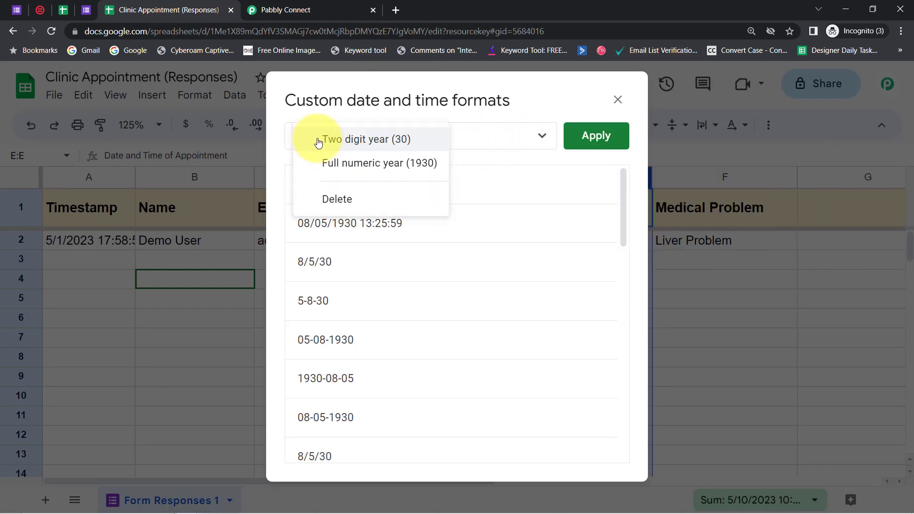
left_click(421, 164)
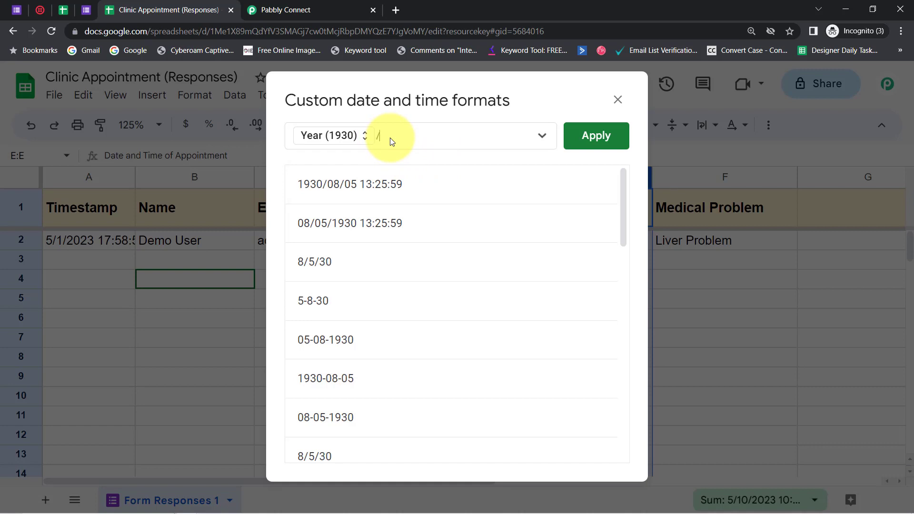
Check the separator in Pabbly's YYYY-MM-DD HH:mm:ss option, and replace the slash after the year with a hyphen in the sheet's custom format
left_click(306, 6)
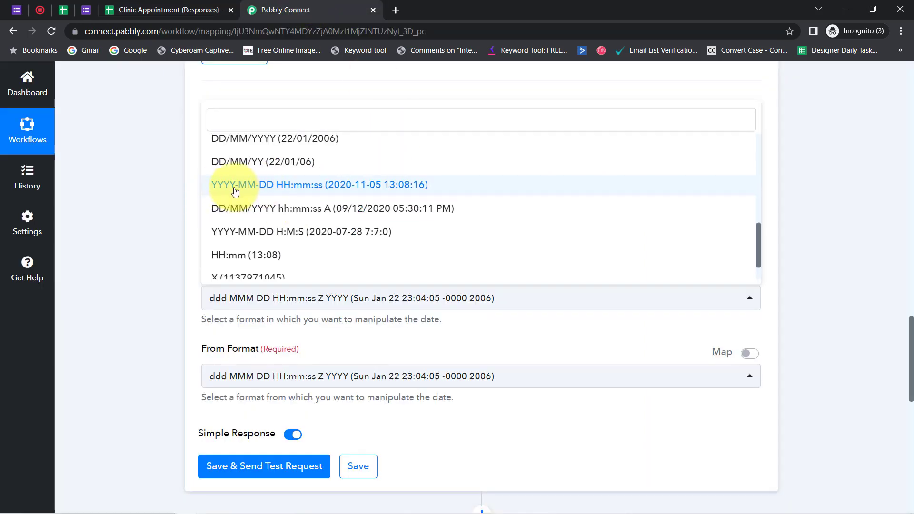
left_click(191, 10)
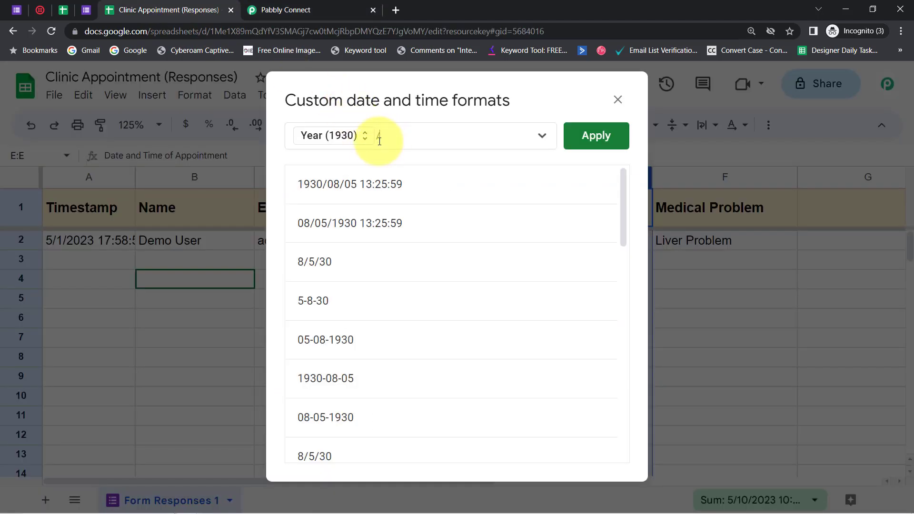
left_click(398, 139)
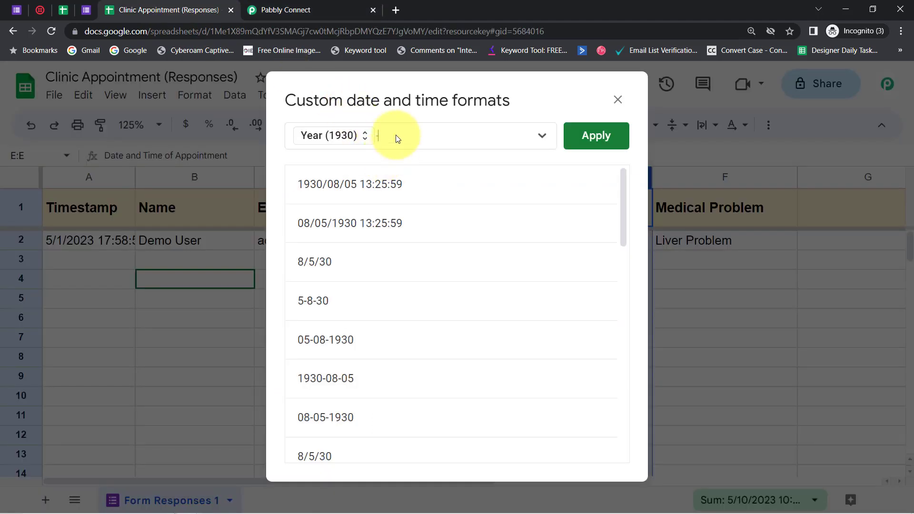
Add the month with leading zero (08) after the year in the custom format, followed by a hyphen
left_click(543, 138)
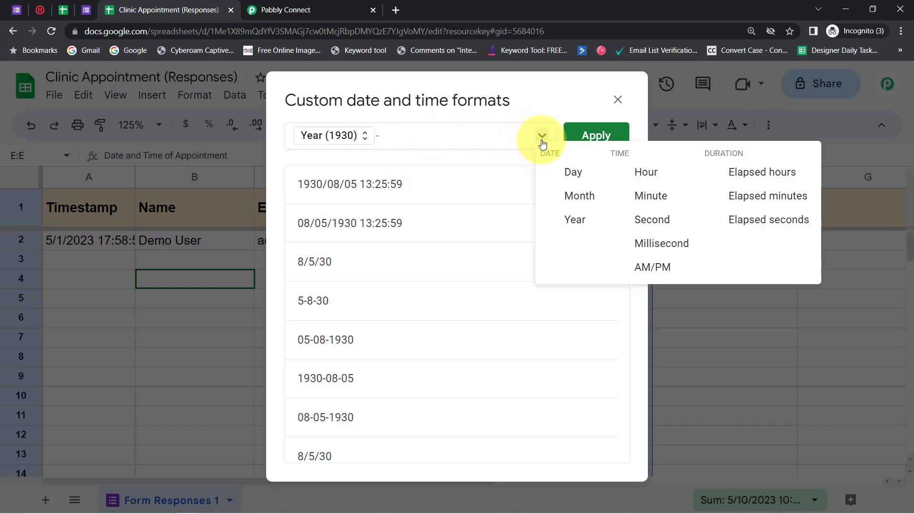
left_click(566, 199)
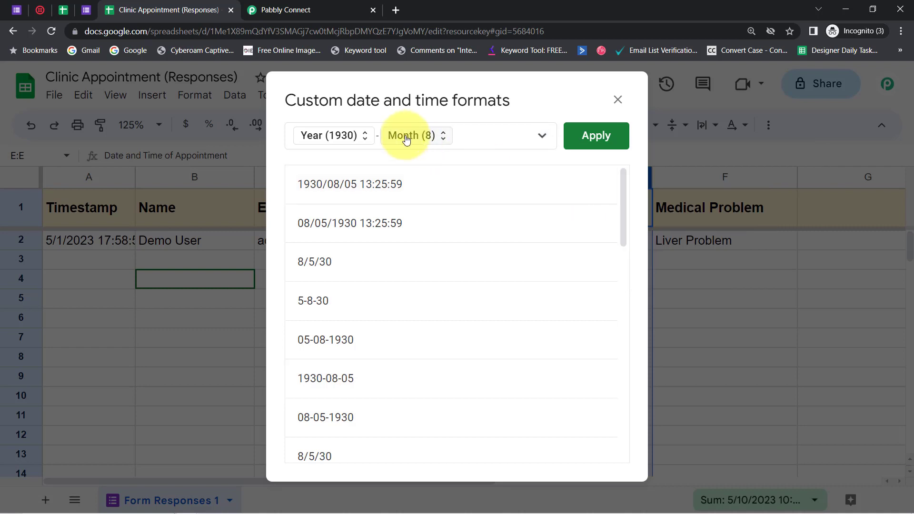
left_click(403, 137)
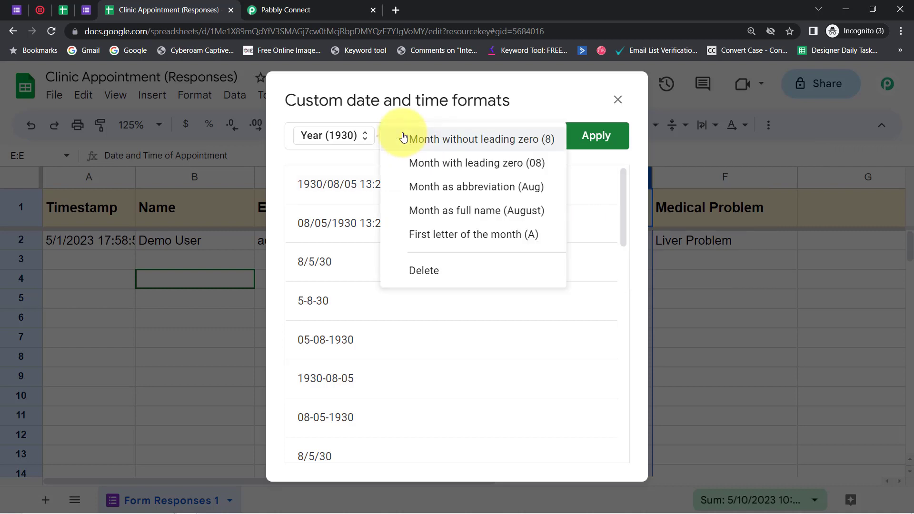
left_click(483, 168)
left_click(440, 136)
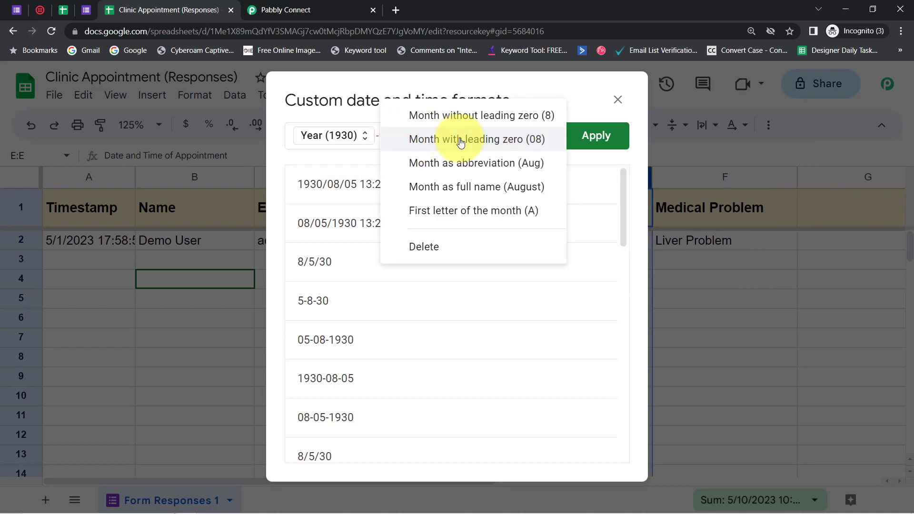
left_click(317, 162)
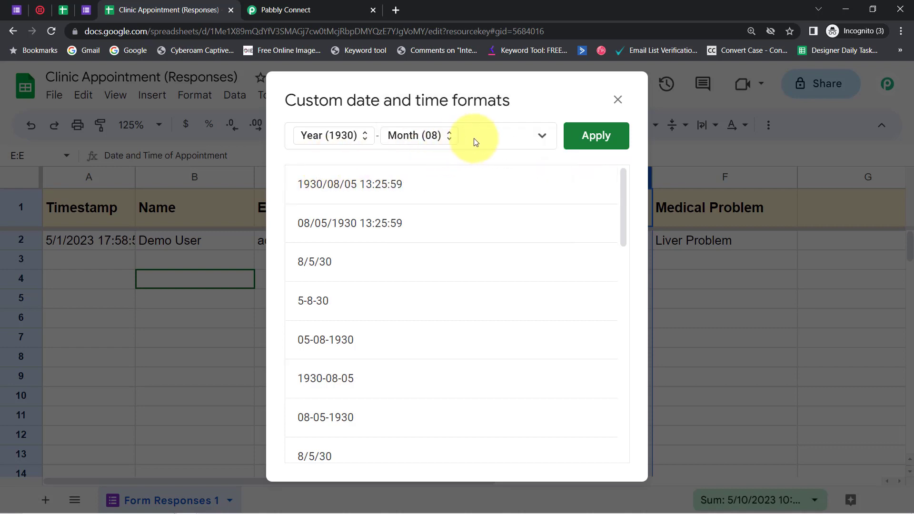
Add the day with leading zero (05) after the month in the custom format, followed by a space
left_click(542, 137)
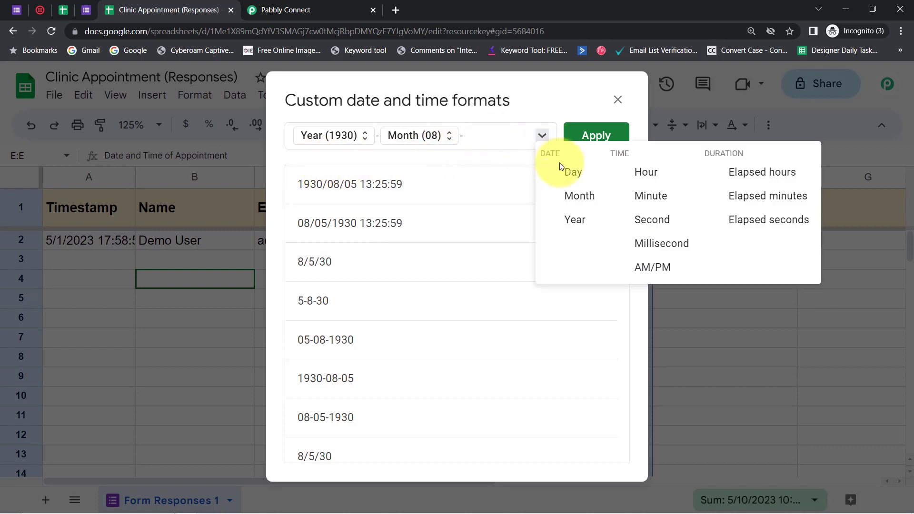
left_click(569, 170)
left_click(477, 137)
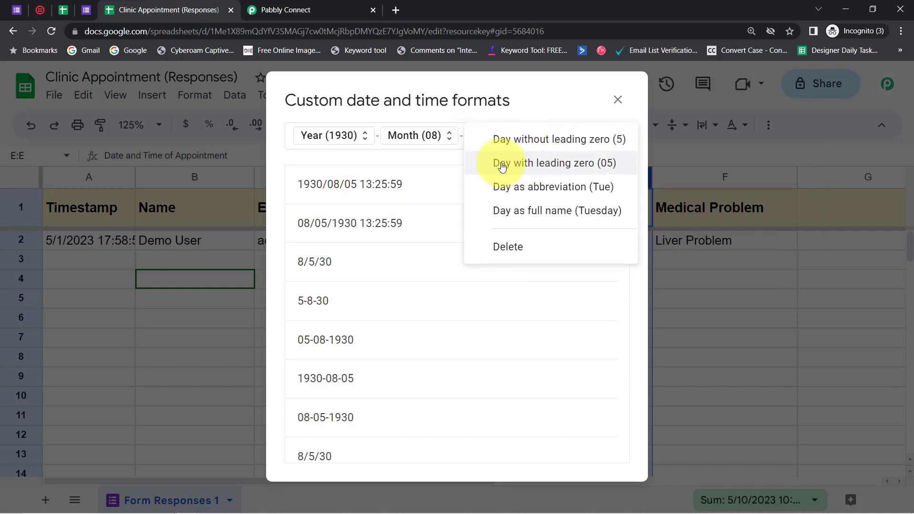
left_click(532, 164)
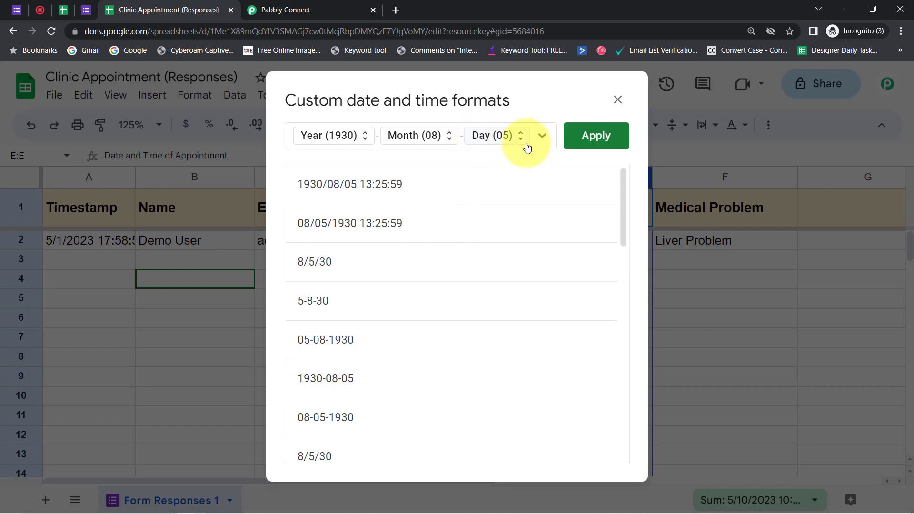
left_click(528, 141)
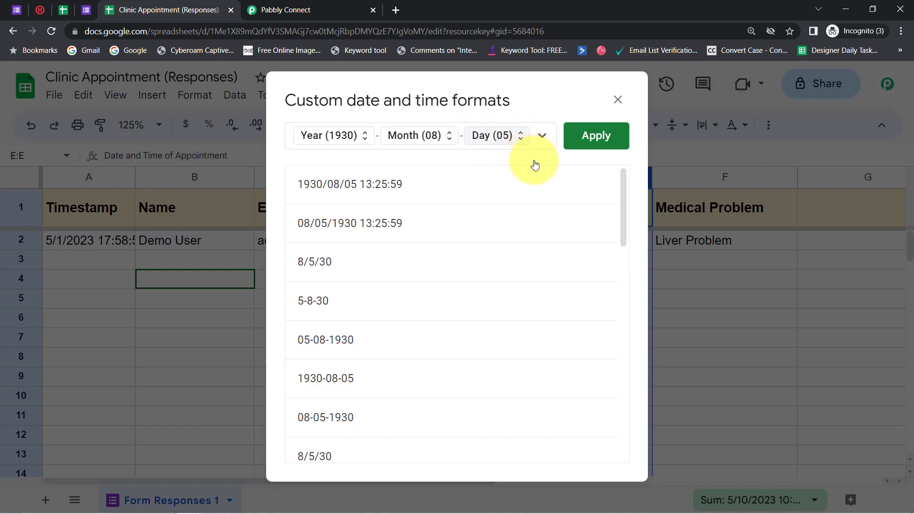
left_click(393, 119)
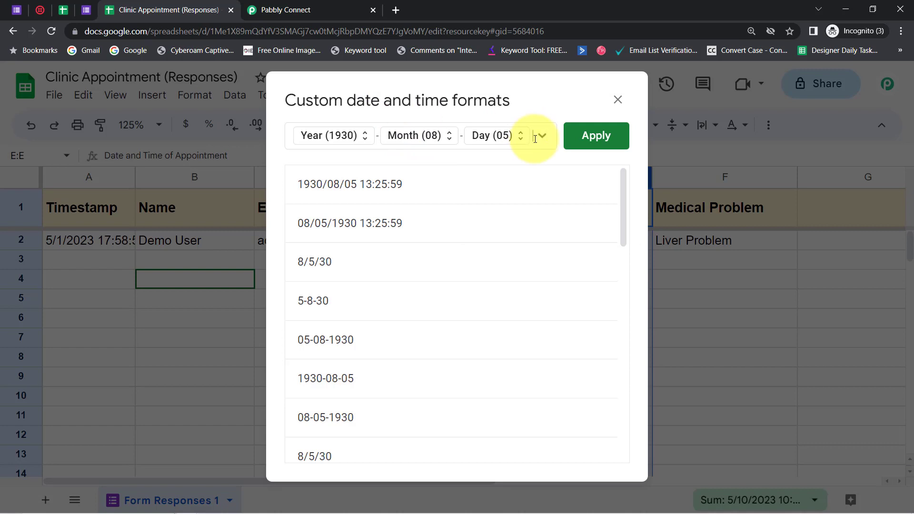
Add the hour with leading zero (01) after the day in the custom format
left_click(543, 137)
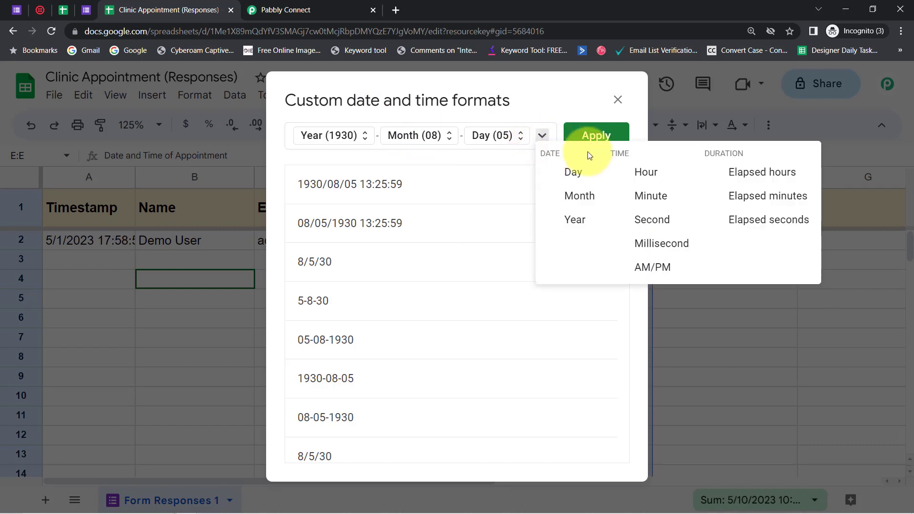
left_click(652, 175)
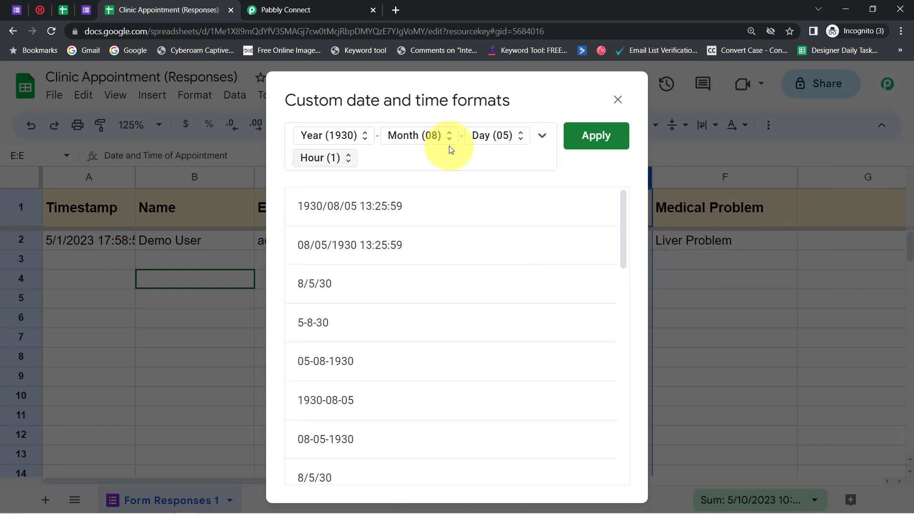
left_click(336, 164)
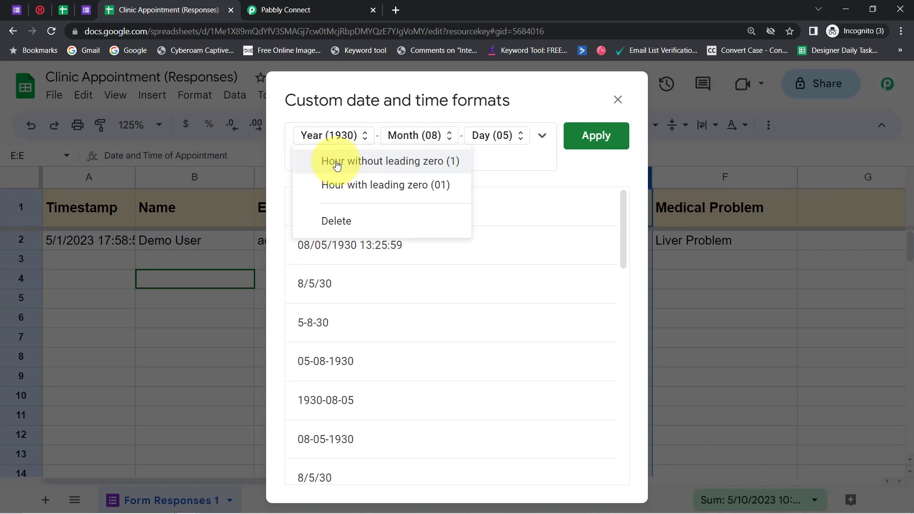
left_click(375, 186)
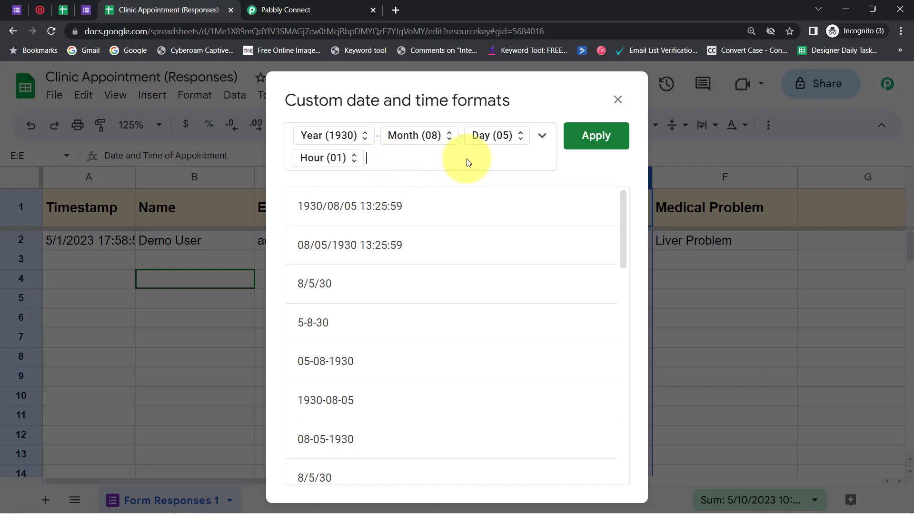
Add a colon and the minute with leading zero (01) after the hour, followed by another colon
left_click(542, 136)
left_click(662, 204)
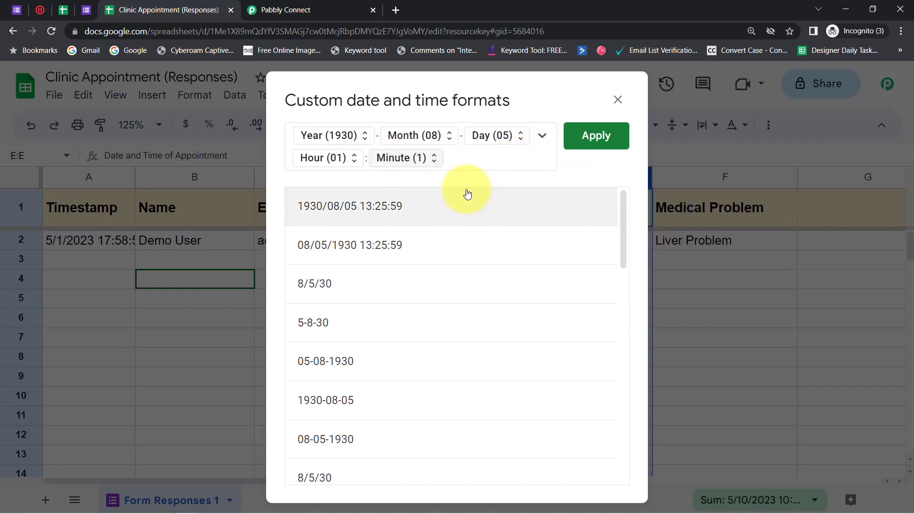
left_click(402, 158)
left_click(461, 189)
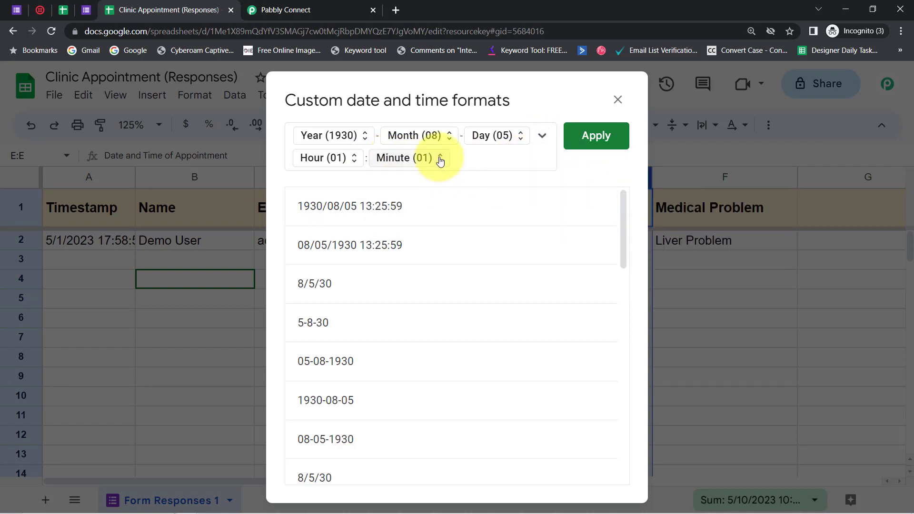
type(":")
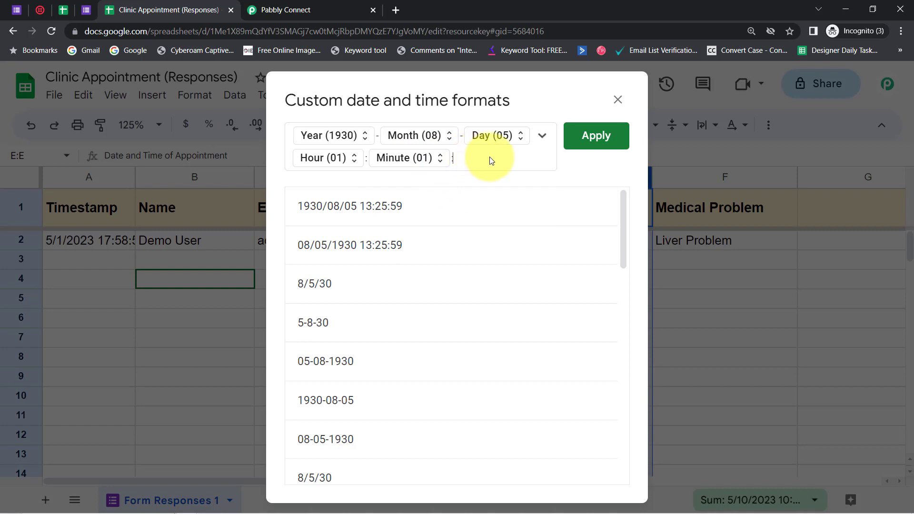
Finish the custom format with the second with leading zero (01) and apply it to the Date and Time of Appointment column
left_click(542, 138)
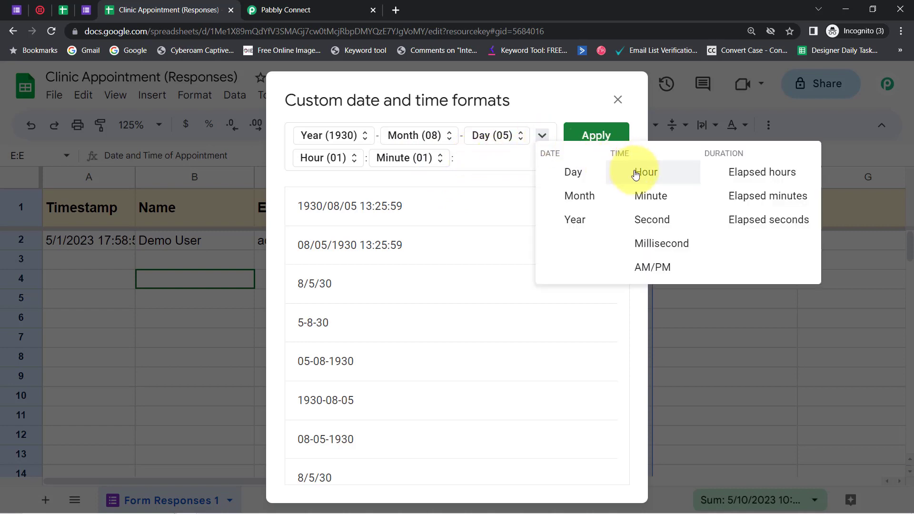
left_click(633, 219)
left_click(482, 159)
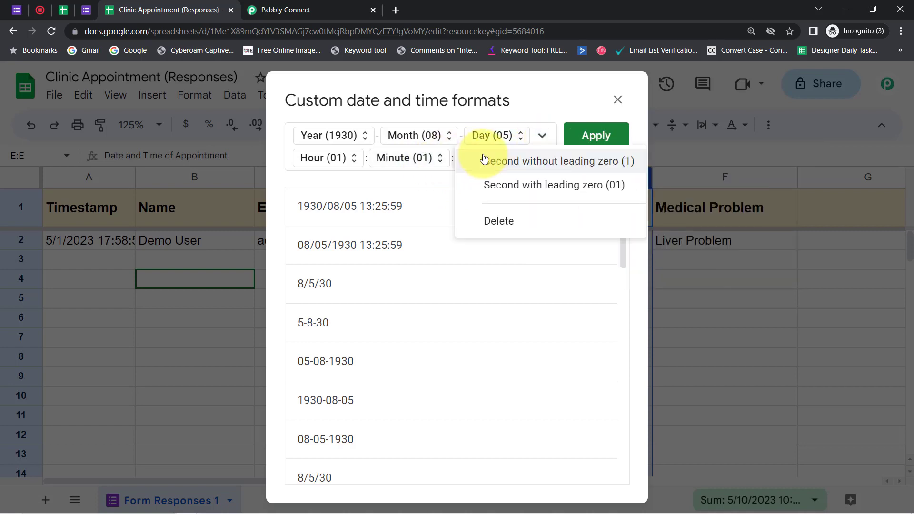
left_click(527, 189)
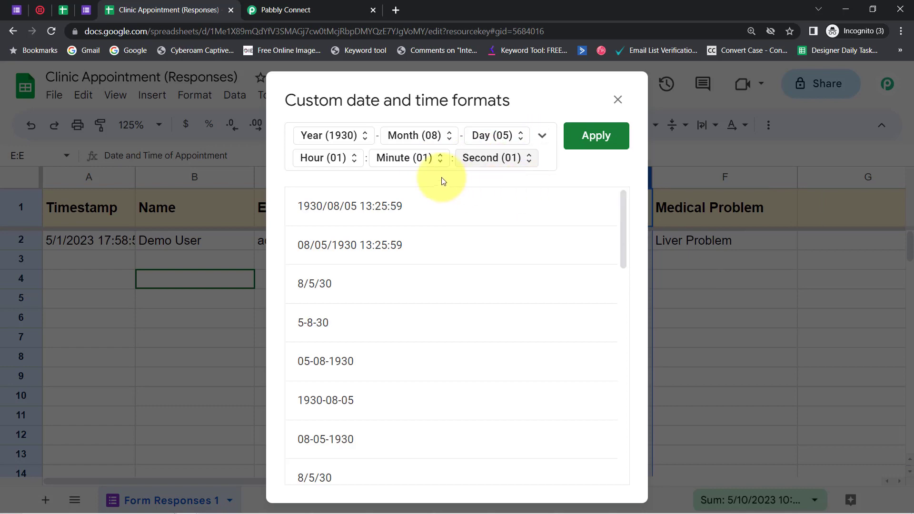
left_click(583, 138)
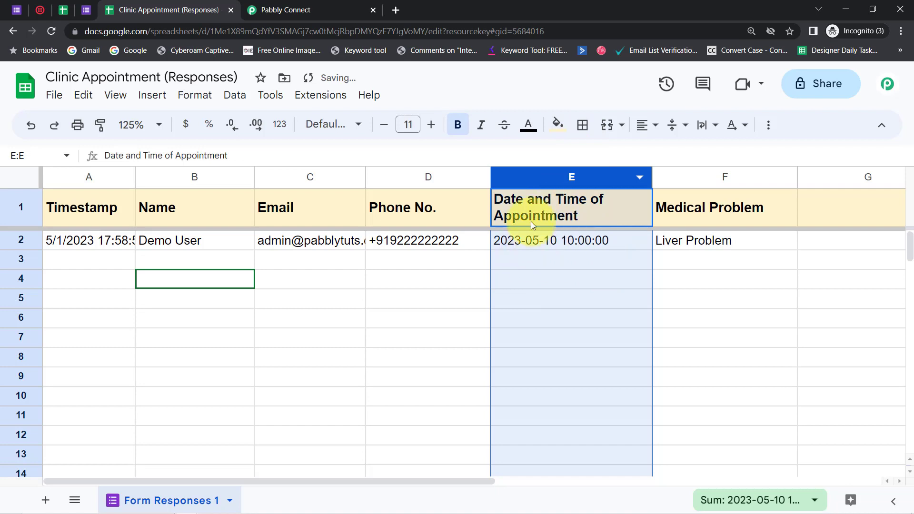
Switch to Pabbly Connect and re-capture the webhook response in the Google Sheets trigger step
left_click(444, 280)
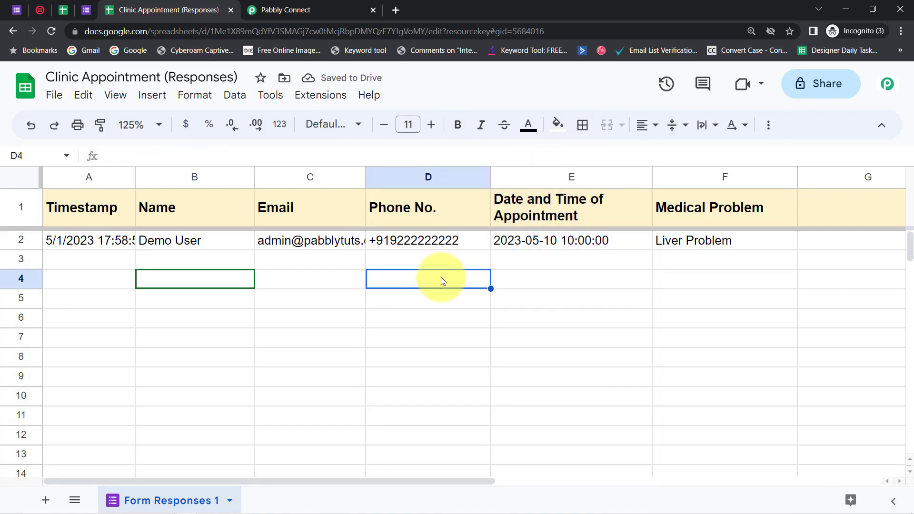
left_click(8, 239)
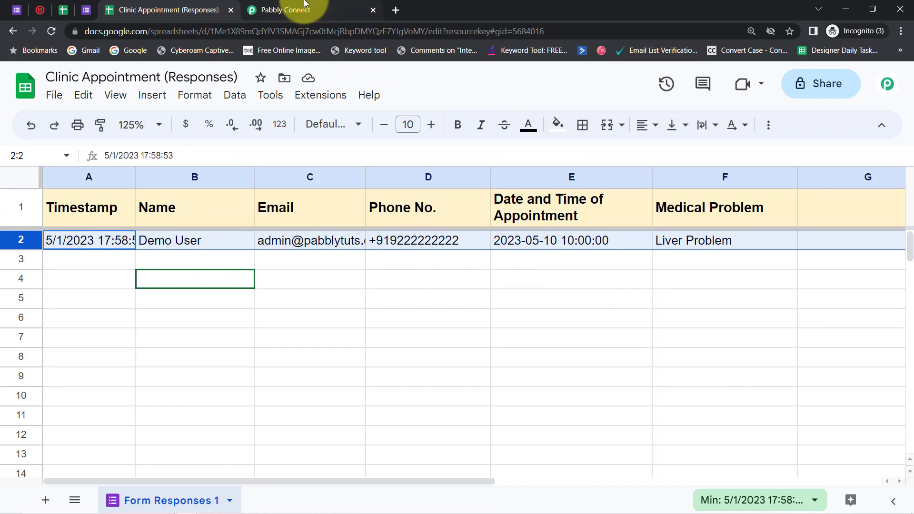
left_click(305, 3)
scroll(898, 326, "up", 5)
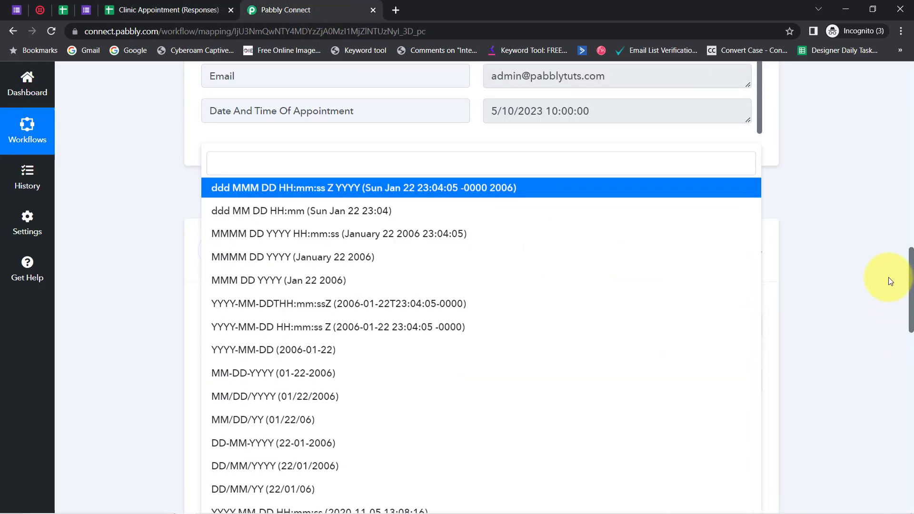
scroll(888, 277, "up", 2)
left_click(838, 299)
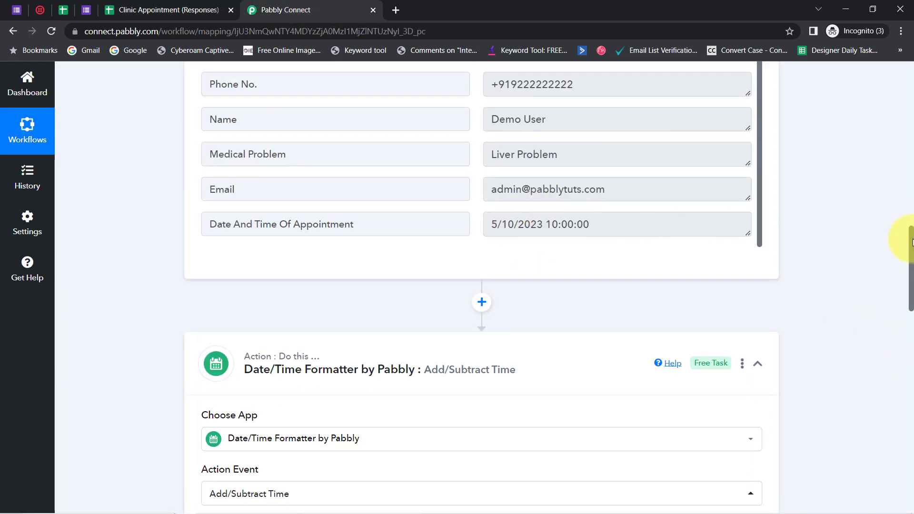
scroll(912, 242, "down", 5)
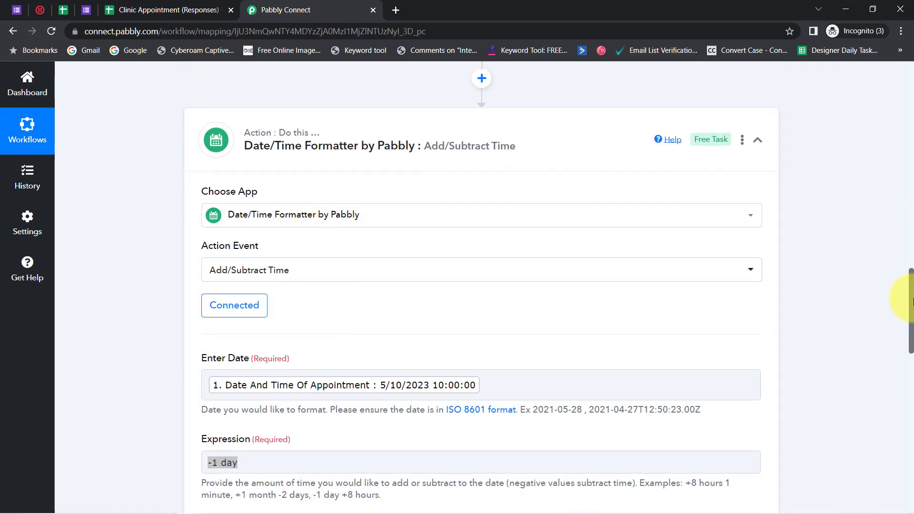
scroll(890, 247, "up", 10)
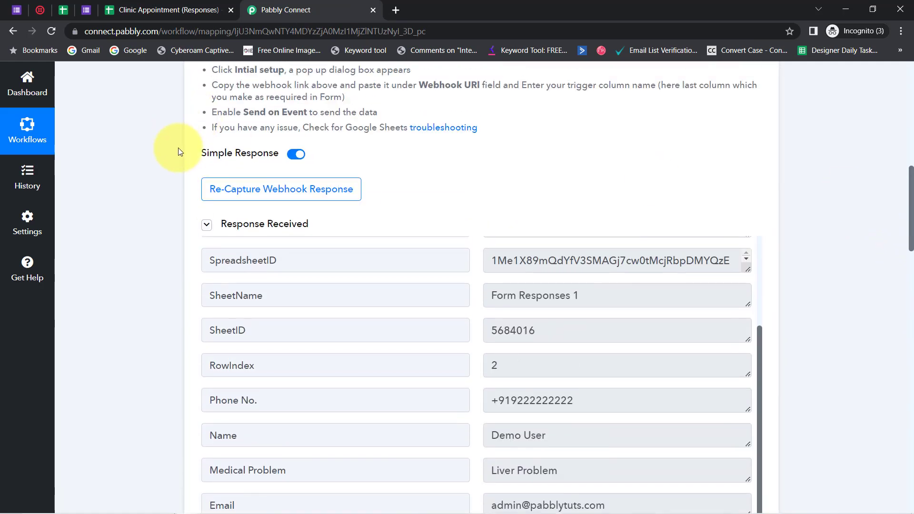
left_click(236, 189)
left_click(410, 357)
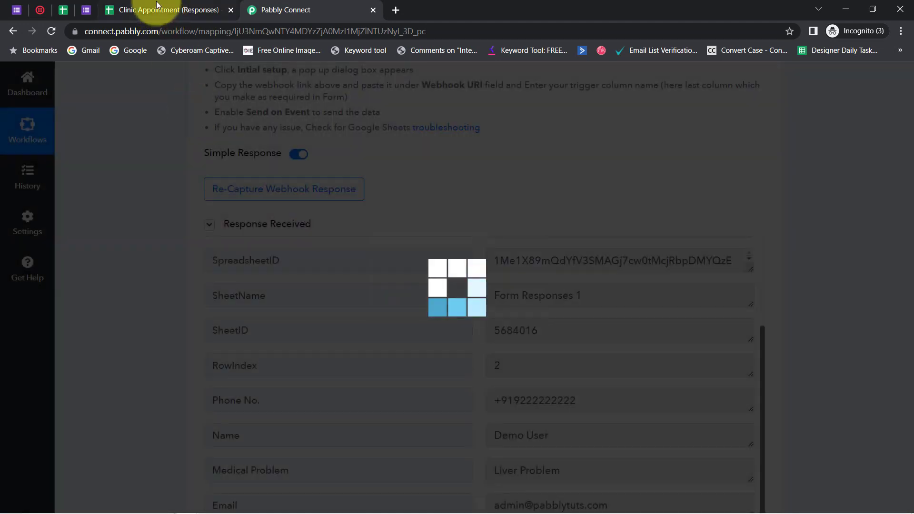
Back in Google Sheets, send test data from the Pabbly Connect Webhooks Initial Setup, review the data sent, and close the dialog
left_click(164, 10)
left_click(305, 99)
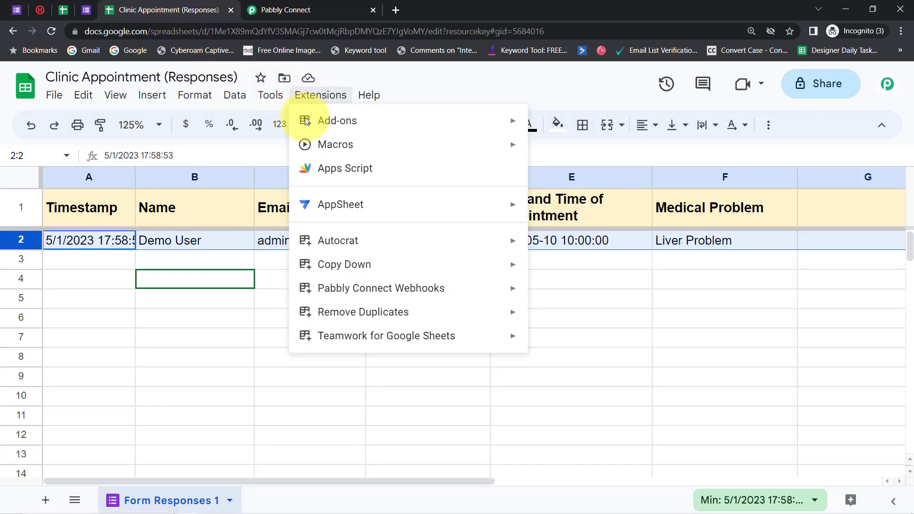
mouse_move(416, 287)
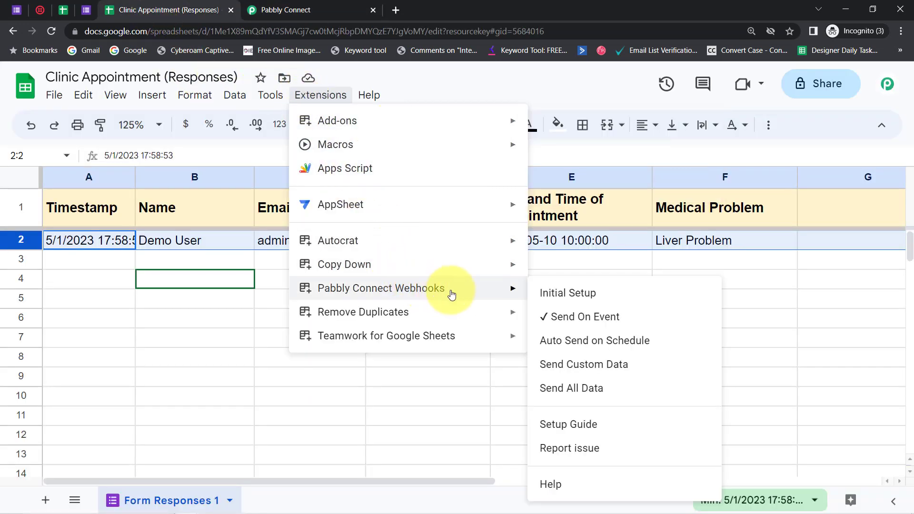
left_click(548, 292)
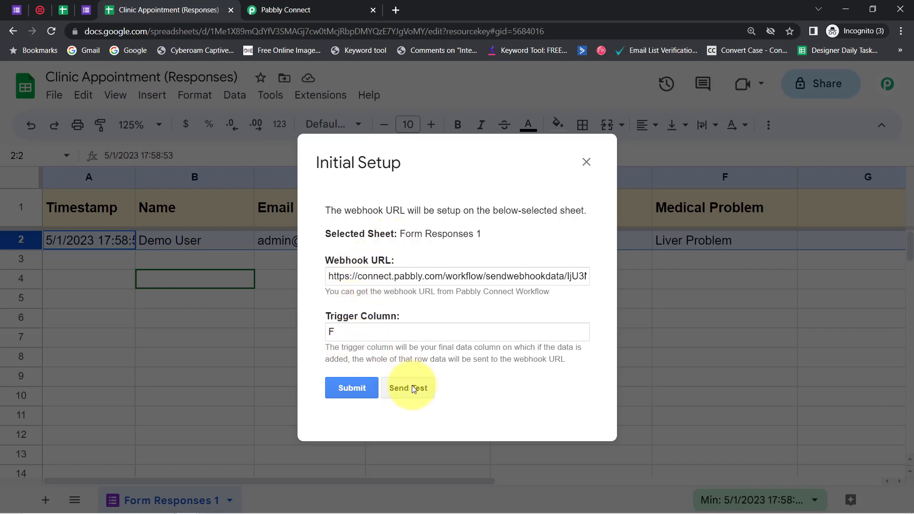
left_click(413, 388)
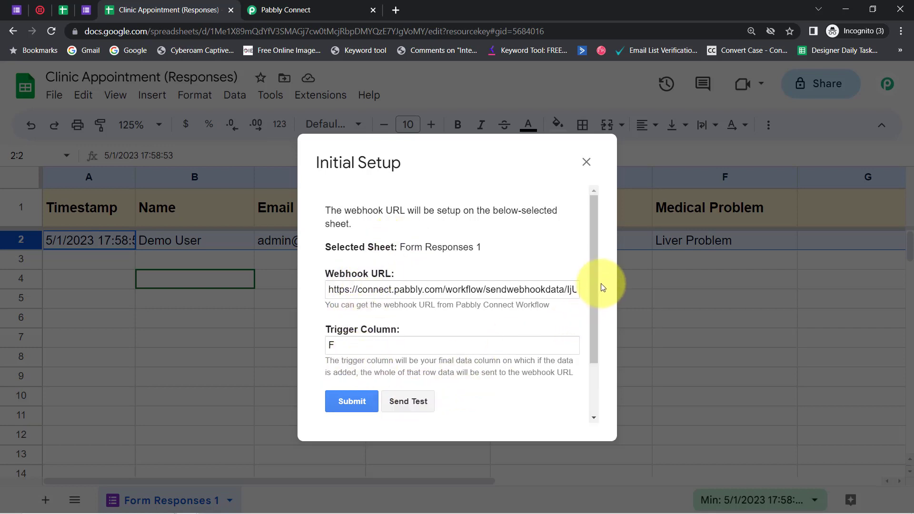
left_click_drag(593, 284, 582, 395)
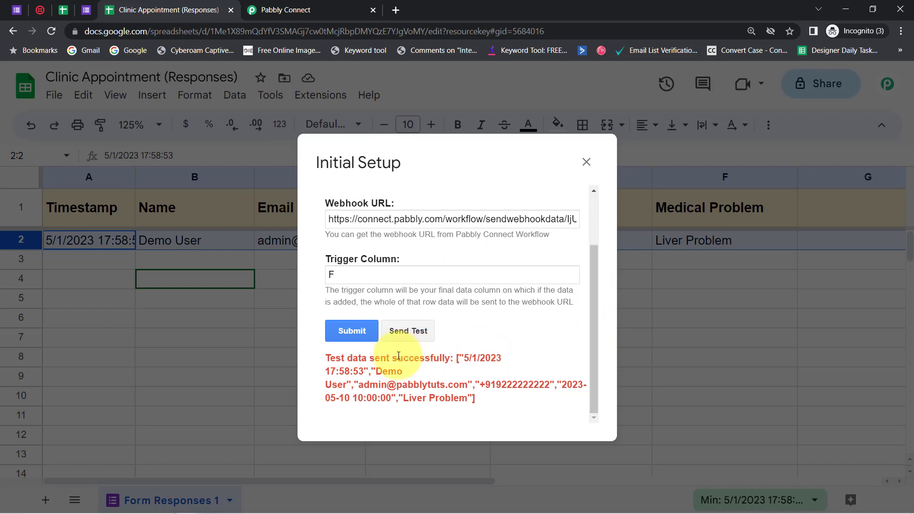
left_click_drag(365, 365, 445, 398)
left_click(200, 400)
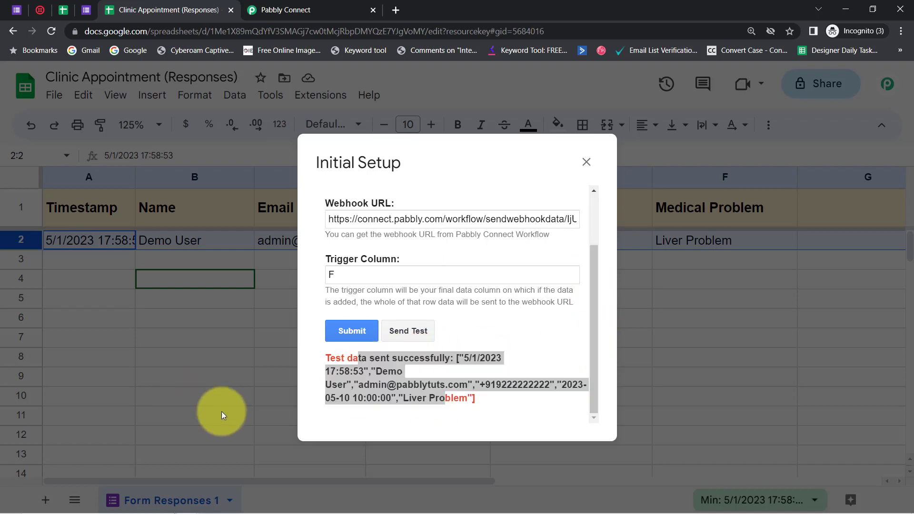
left_click(586, 162)
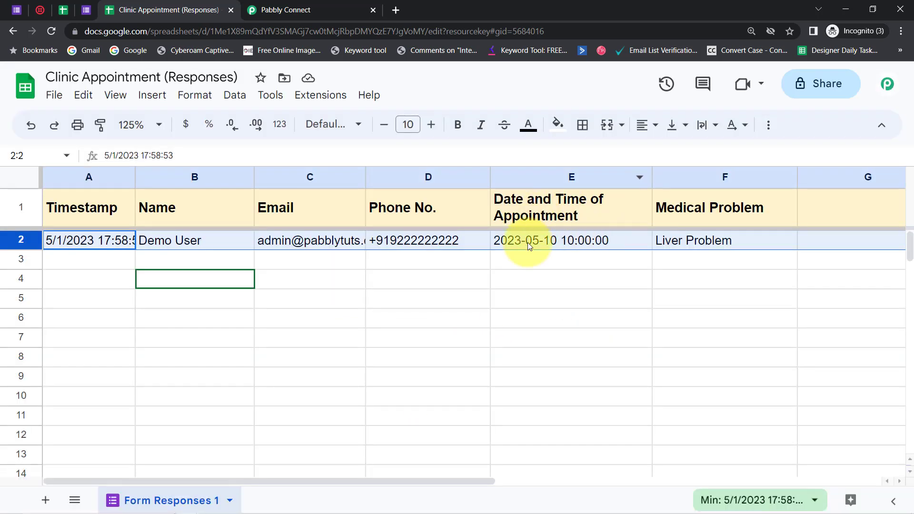
left_click(521, 266)
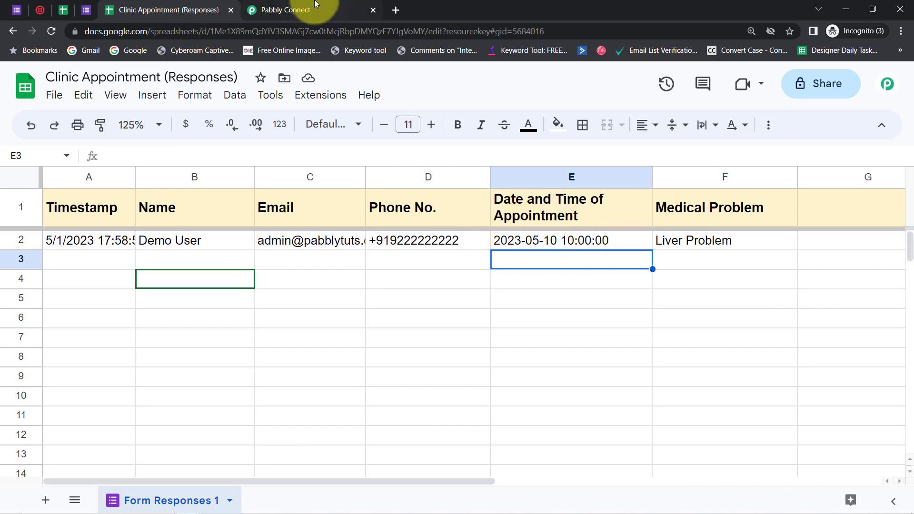
Switch to Pabbly Connect and check the format of Date And Time Of Appointment in the re-captured response
left_click(339, 9)
scroll(911, 225, "down", 5)
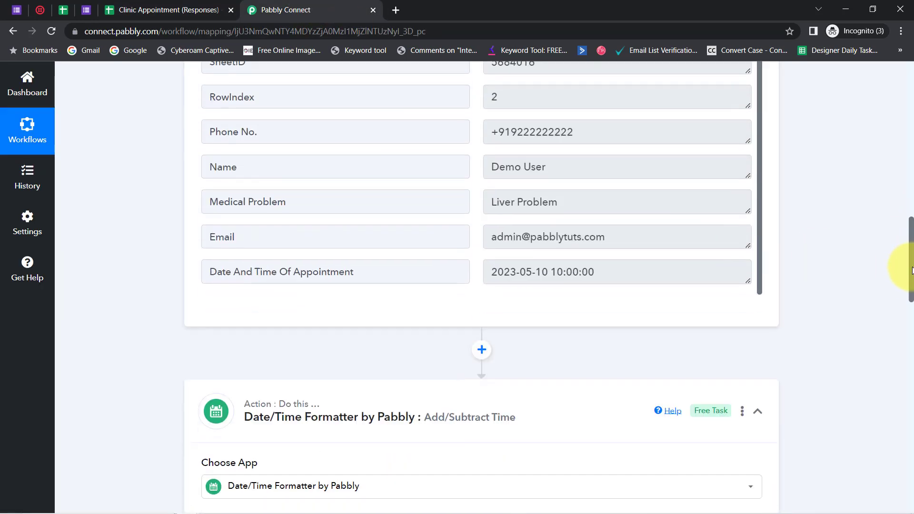
left_click_drag(621, 324, 488, 318)
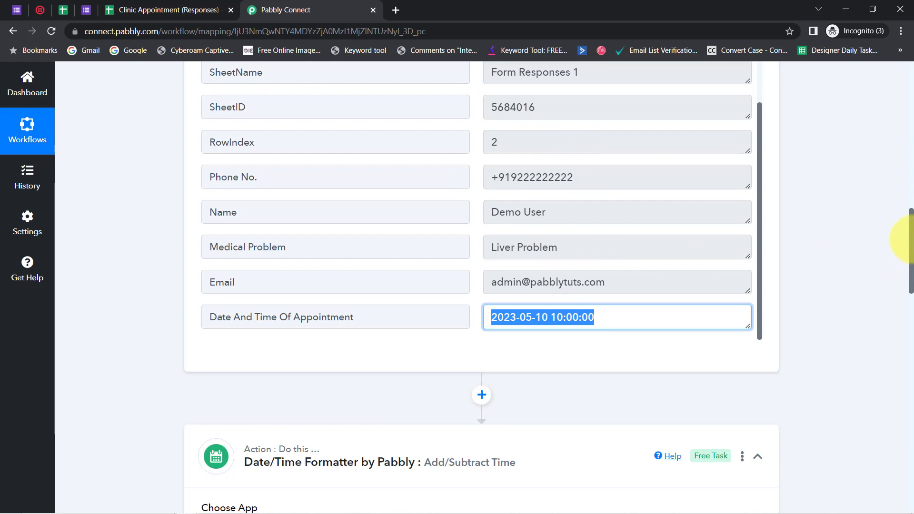
Clear the outdated appointment date mapping from the Enter Date field of the Date/Time Formatter step
left_click_drag(908, 238, 848, 366)
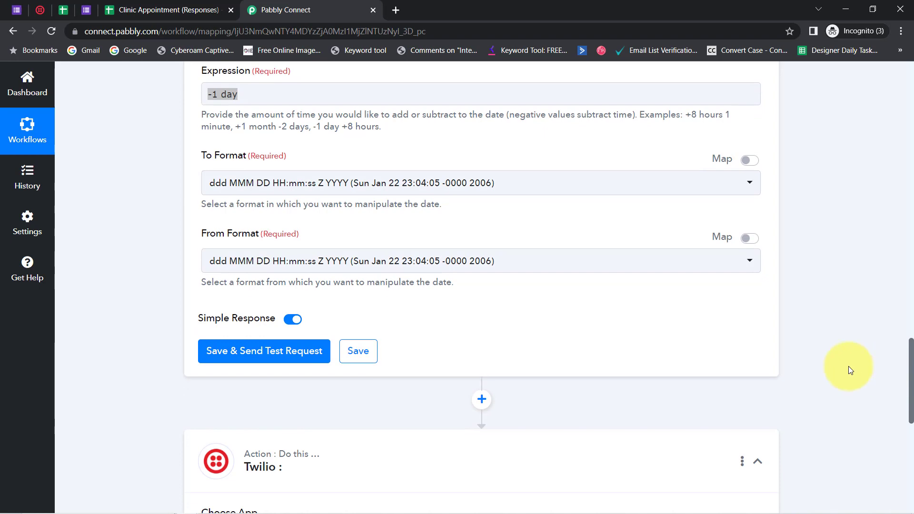
left_click(298, 187)
left_click(162, 197)
left_click_drag(910, 355, 912, 295)
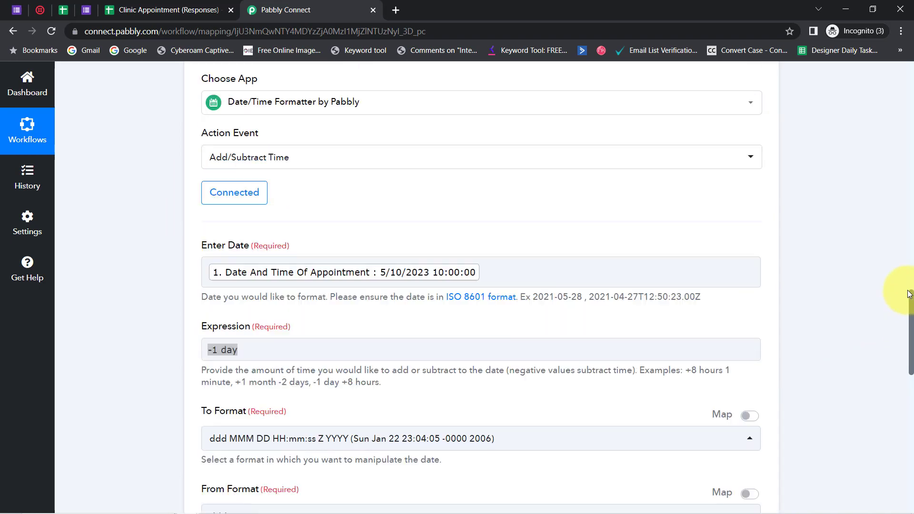
left_click(497, 355)
key("BackSpace")
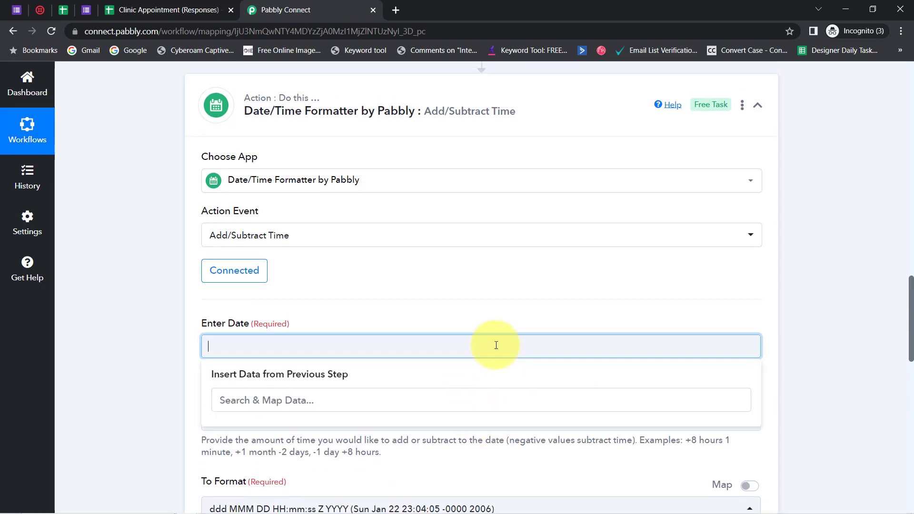
left_click(125, 284)
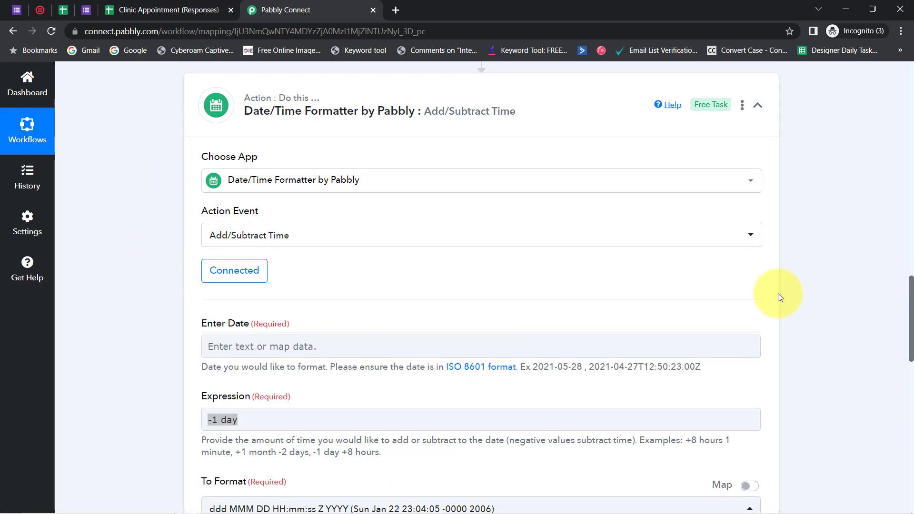
Refresh the Date/Time Formatter connection and map the re-captured Date And Time Of Appointment from the Google Forms response into Enter Date
left_click(276, 343)
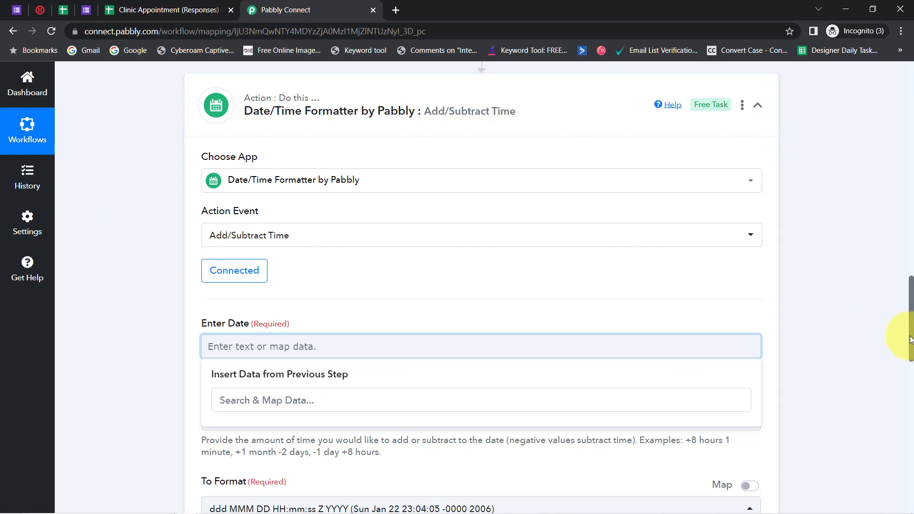
scroll(911, 339, "down", 3)
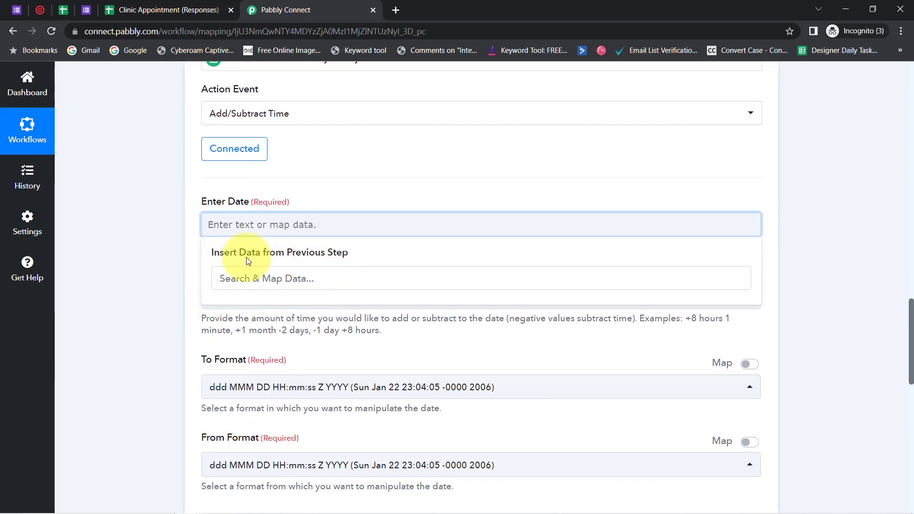
left_click(233, 148)
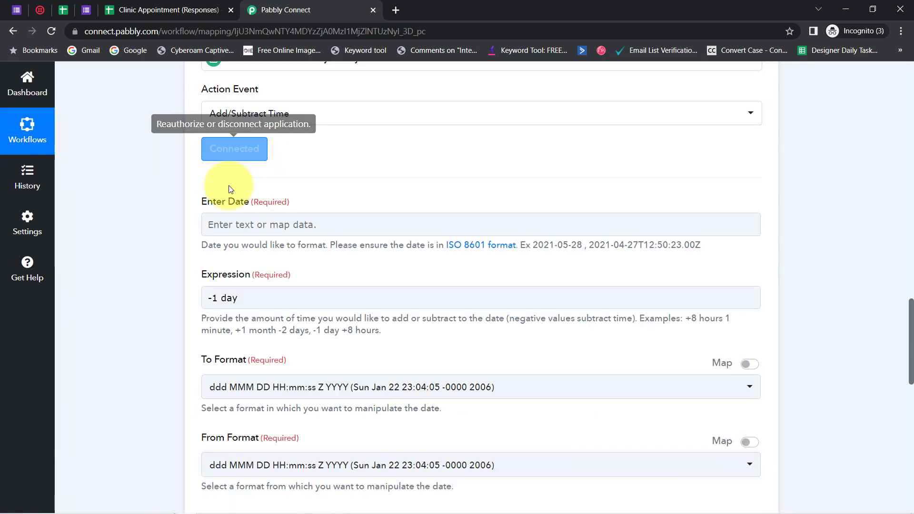
left_click(244, 224)
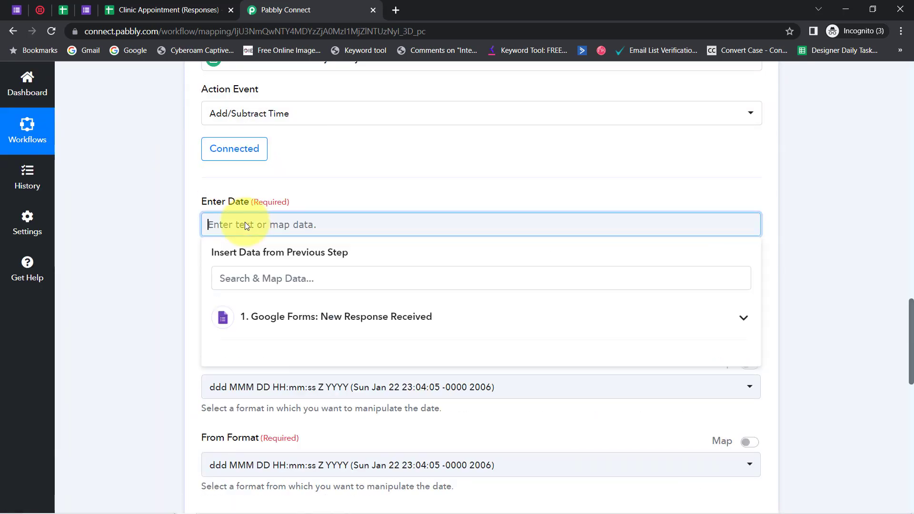
left_click(329, 317)
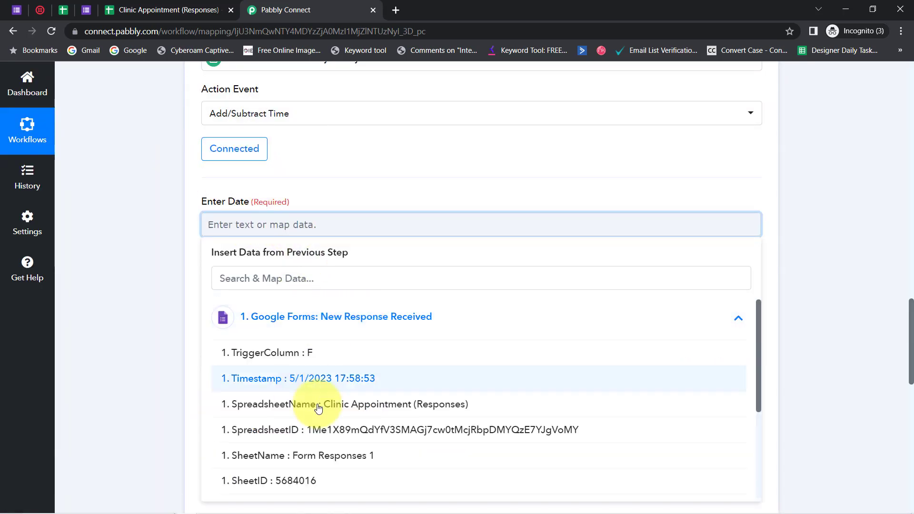
left_click_drag(760, 356, 738, 479)
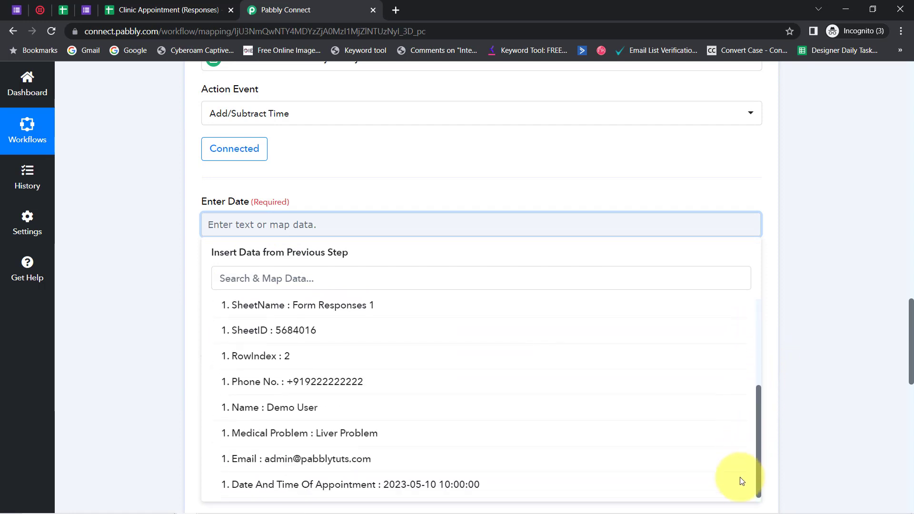
left_click(396, 485)
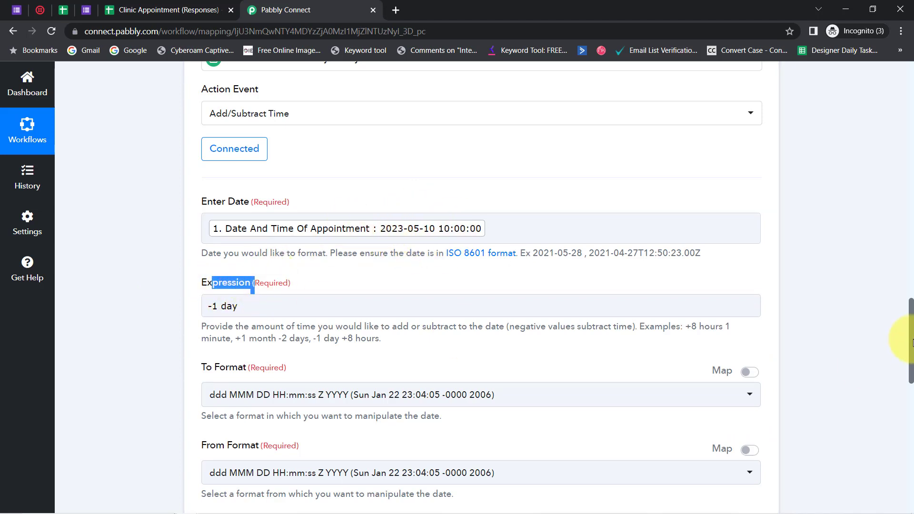
left_click_drag(911, 341, 911, 363)
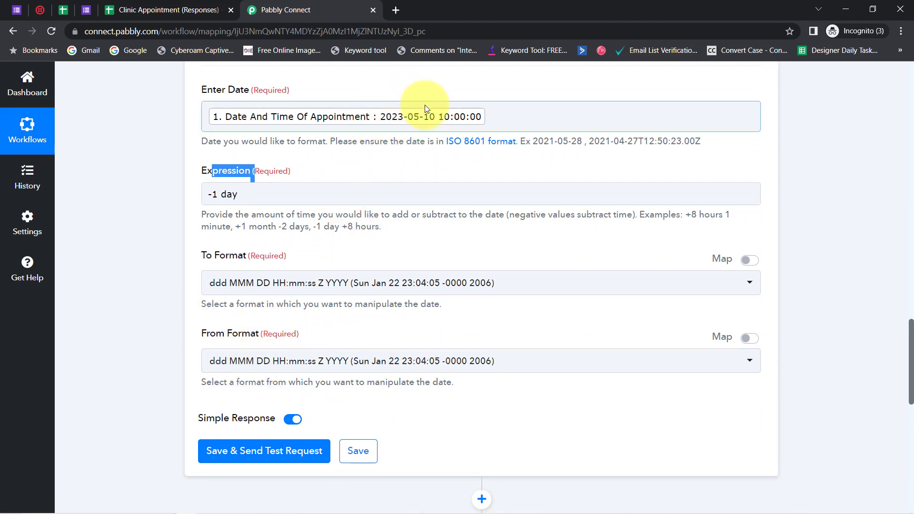
left_click(217, 354)
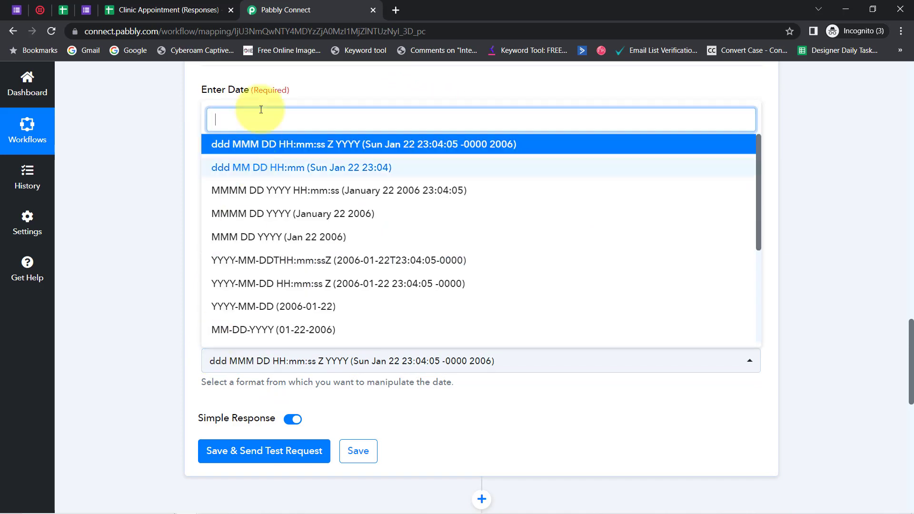
type("yyy")
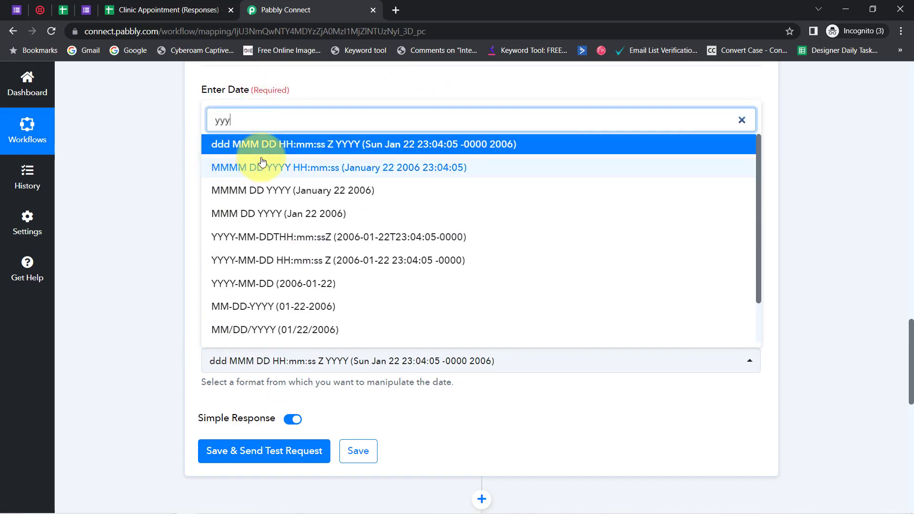
type("y")
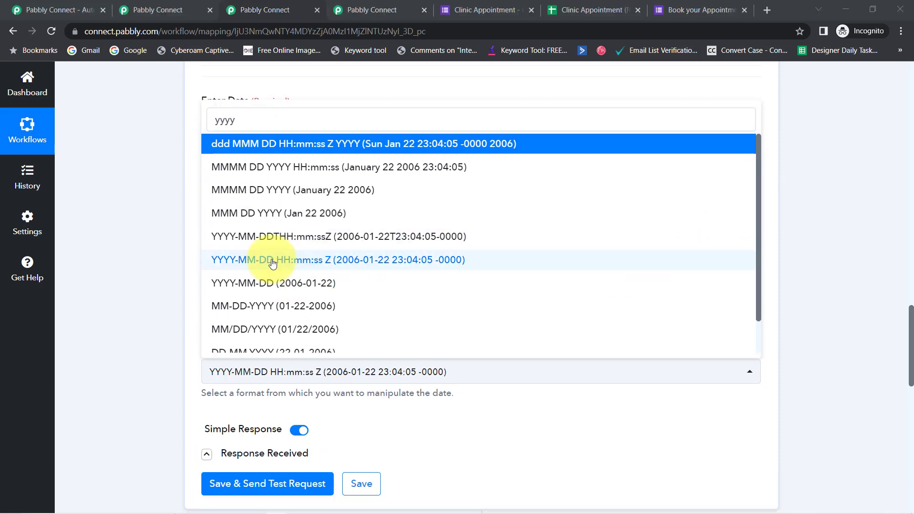
left_click(272, 262)
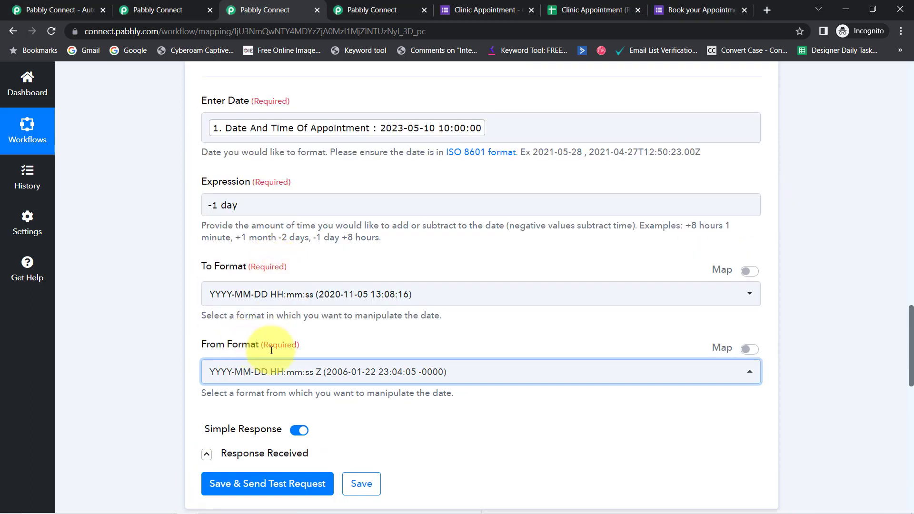
left_click(220, 294)
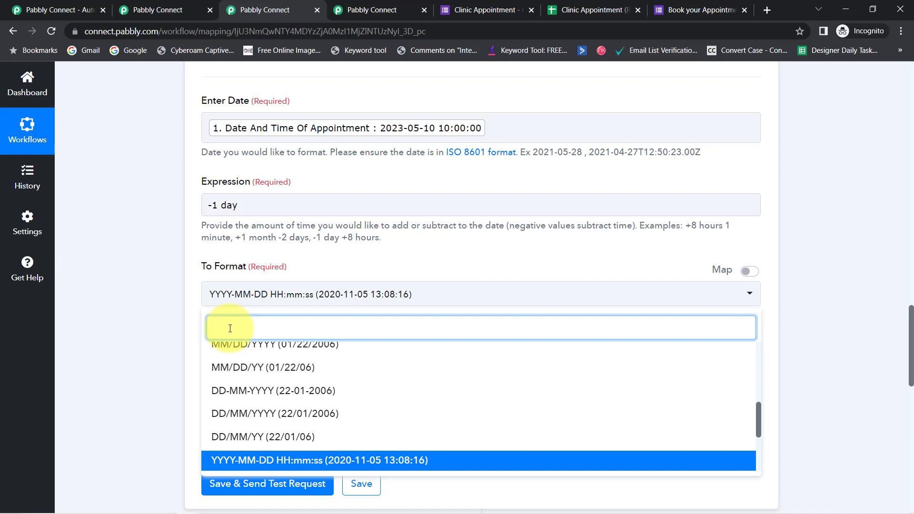
left_click(285, 460)
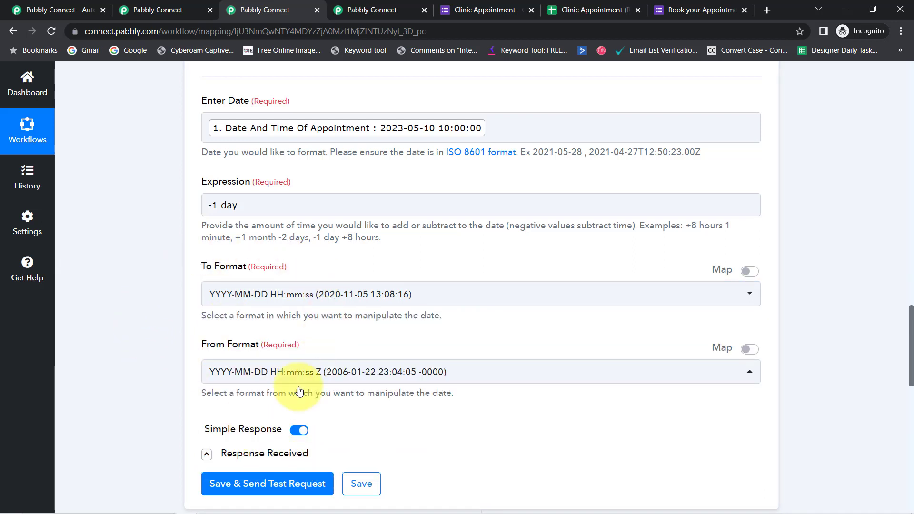
left_click(245, 372)
left_click(249, 483)
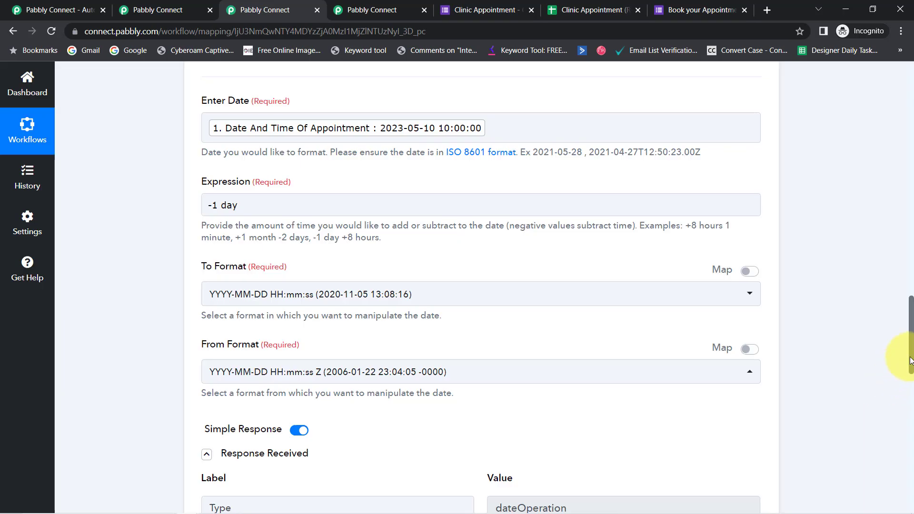
Compare the mapped appointment date in Enter Date with the Result value in the formatter's received response
mouse_move(910, 362)
left_mouse_down()
mouse_move(910, 388)
mouse_move(903, 358)
left_mouse_up()
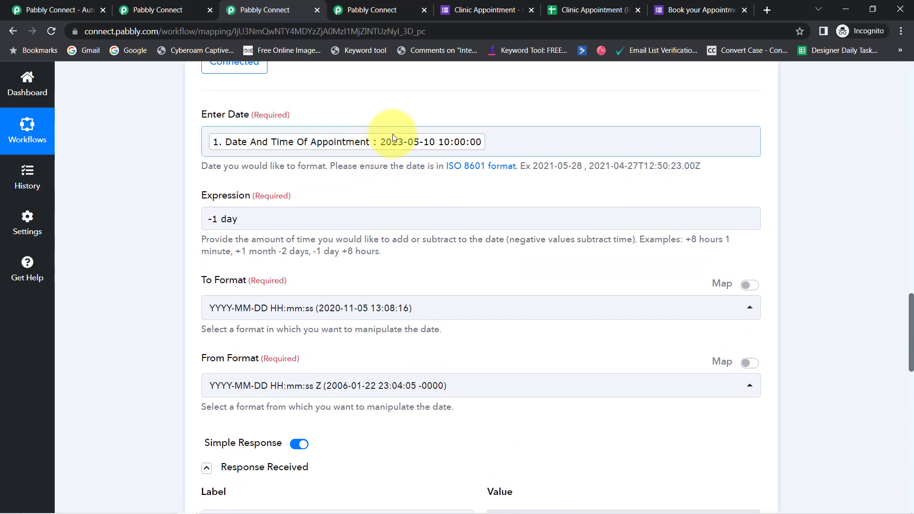
left_click(433, 149)
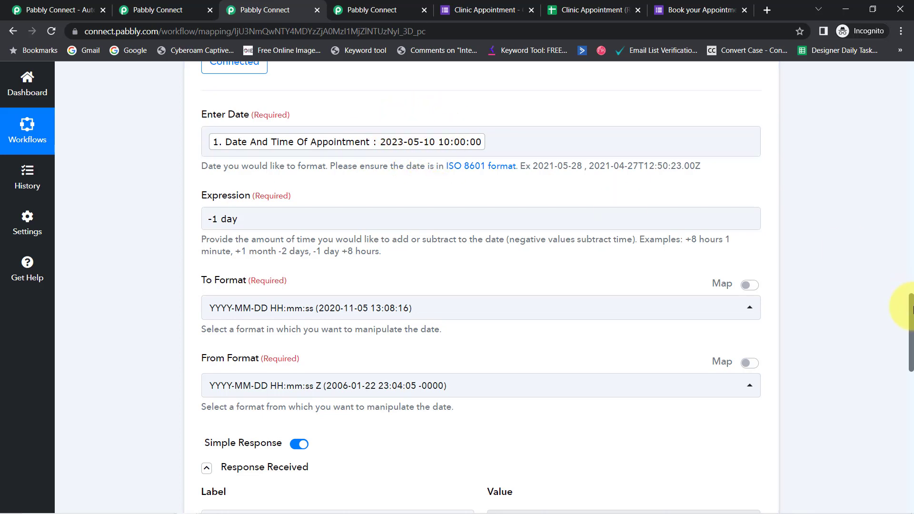
left_click_drag(908, 306, 904, 343)
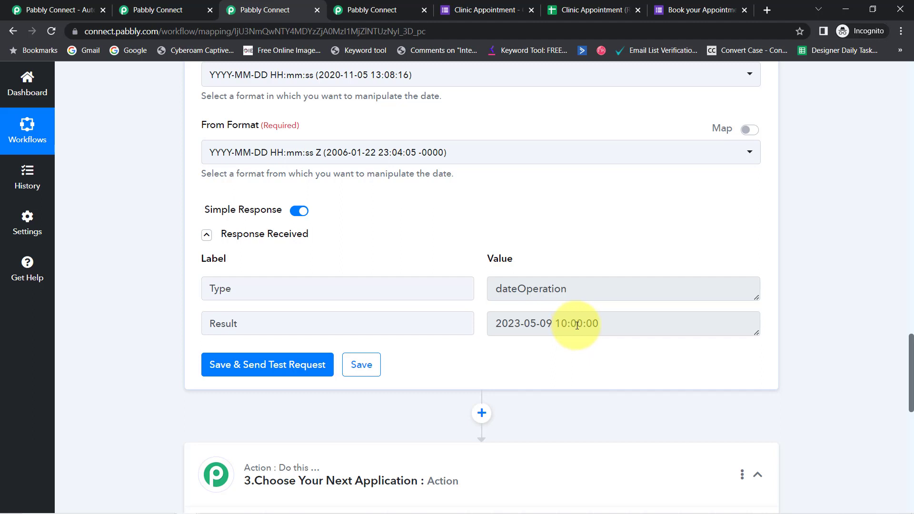
left_click_drag(569, 324, 512, 322)
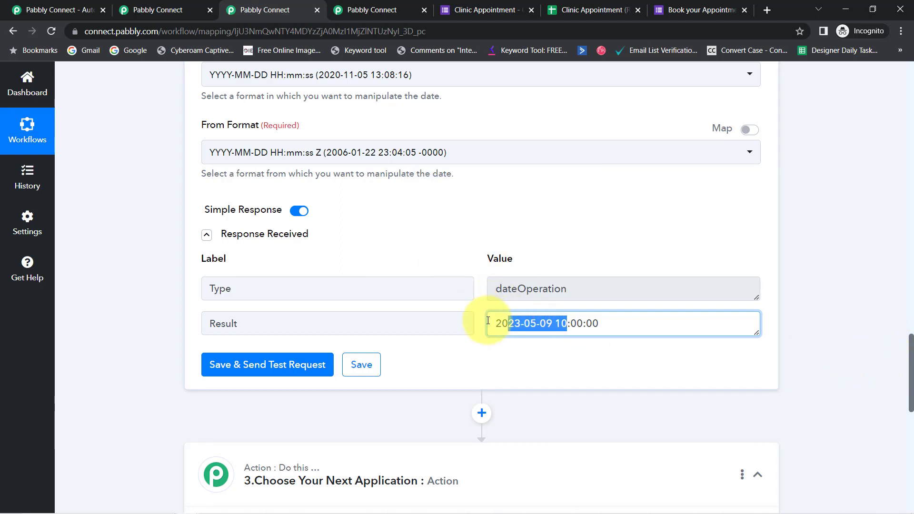
triple_click(504, 324)
left_click(521, 324)
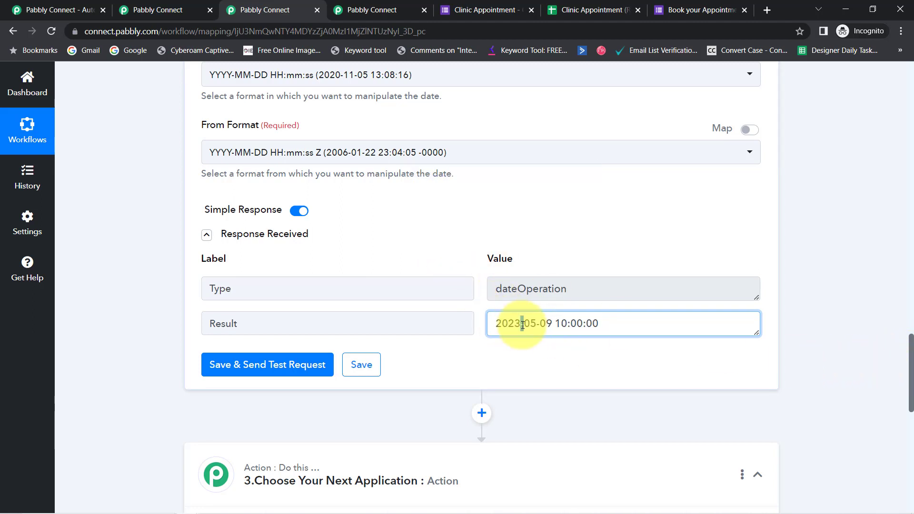
triple_click(523, 325)
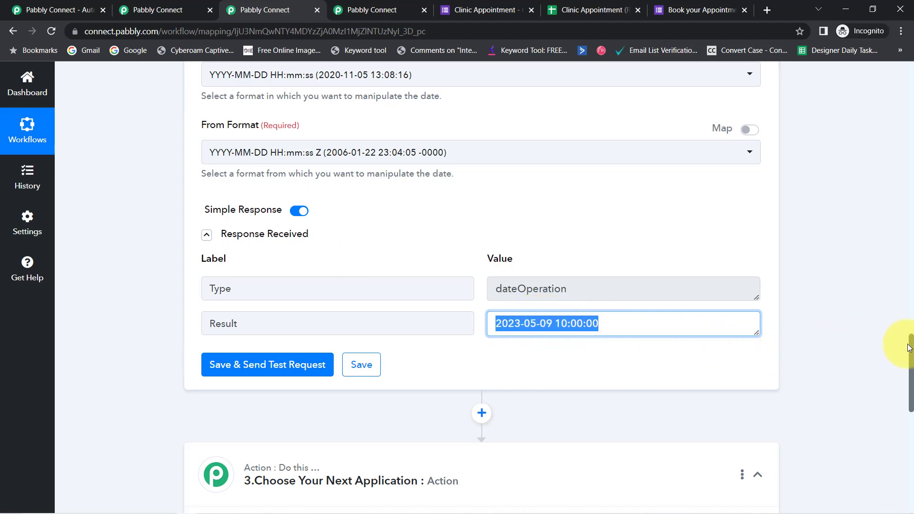
Search the apps for "del" and choose Delay by Pabbly for the third workflow step
scroll(905, 362, "down", 5)
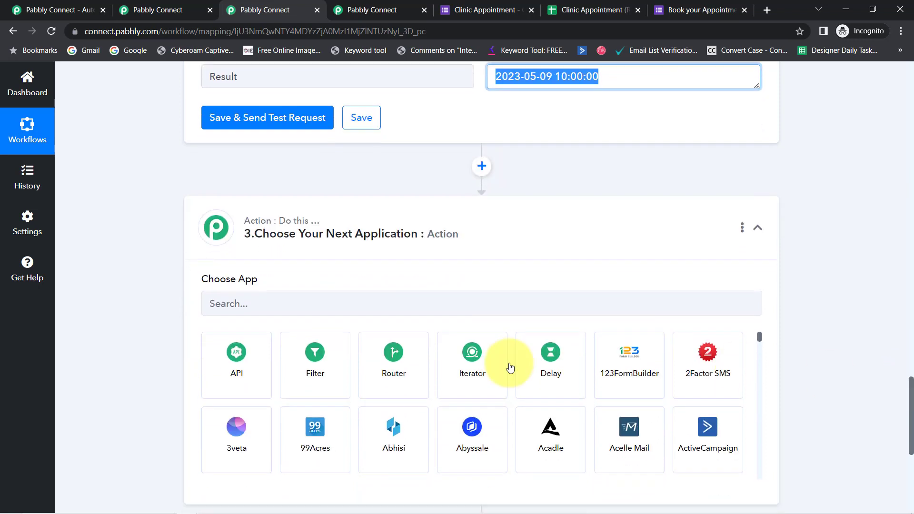
left_click(265, 301)
type("del")
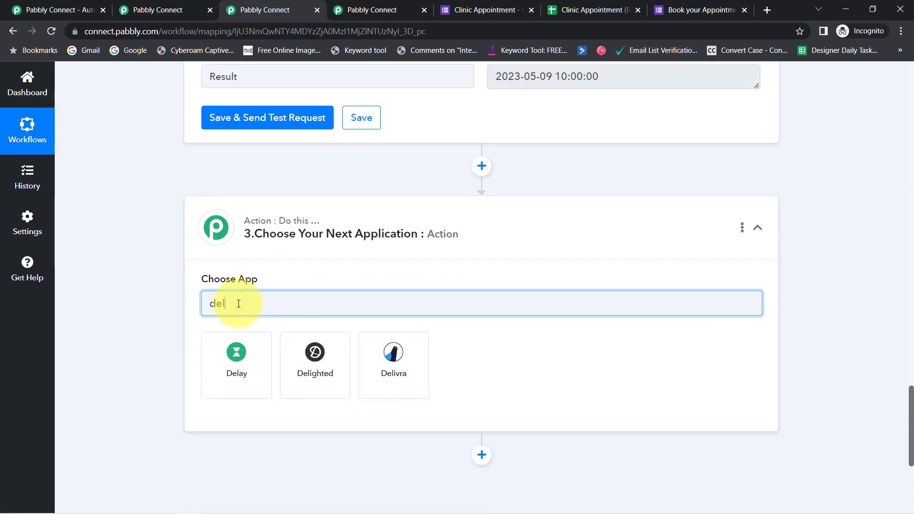
left_click(226, 373)
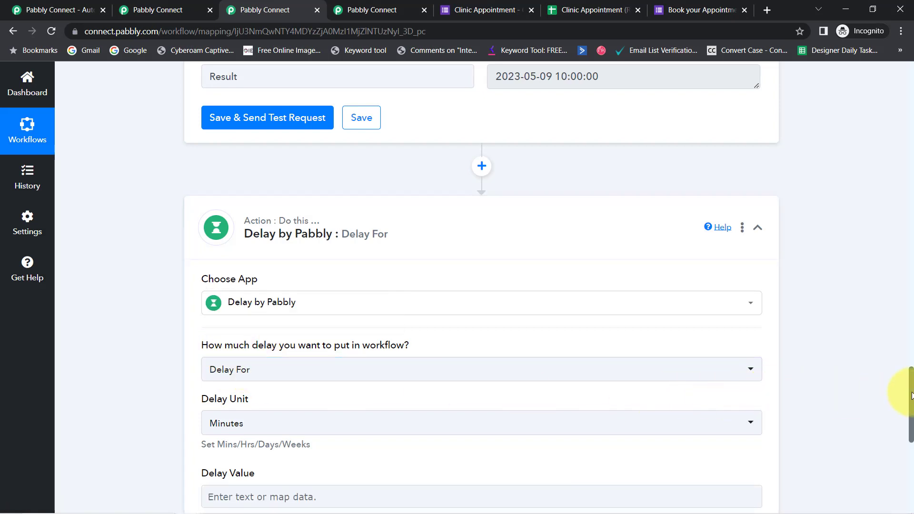
Set the Delay by Pabbly step's delay type to Delay Until
left_click_drag(911, 398, 908, 412)
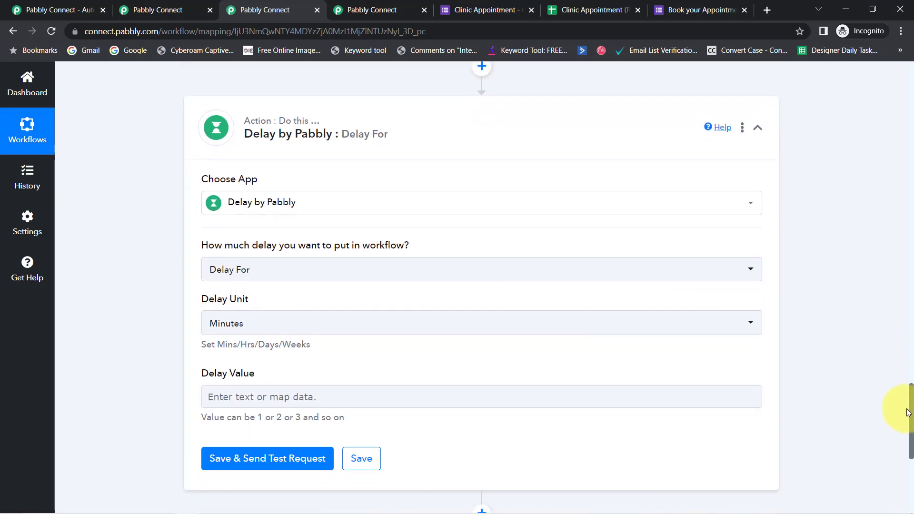
left_click(223, 270)
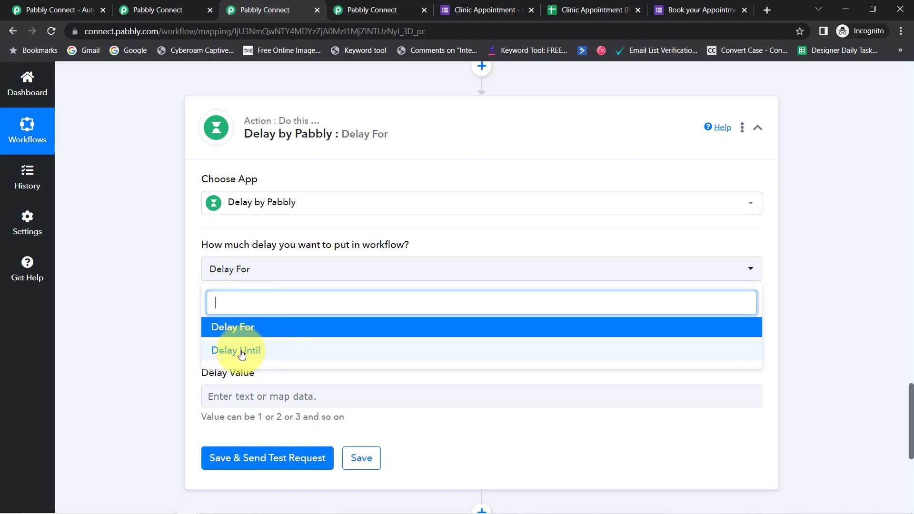
left_click(251, 352)
left_click(222, 313)
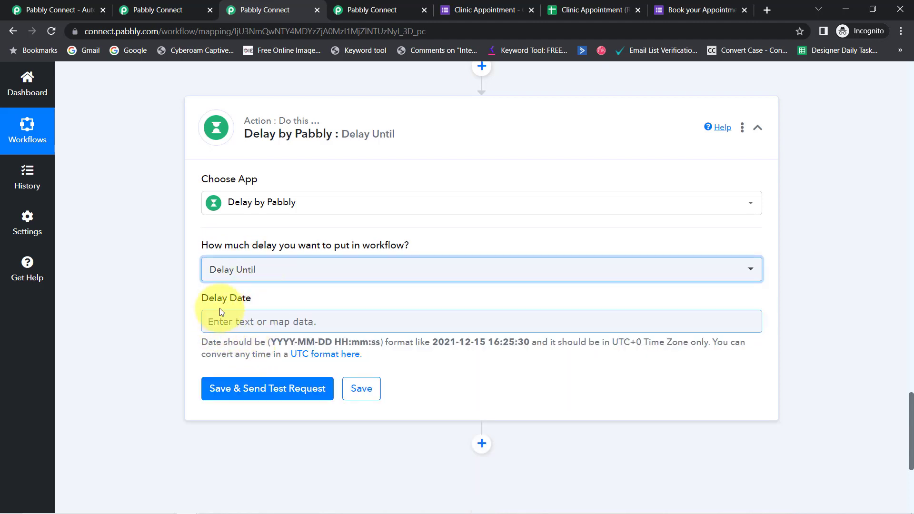
left_click(232, 272)
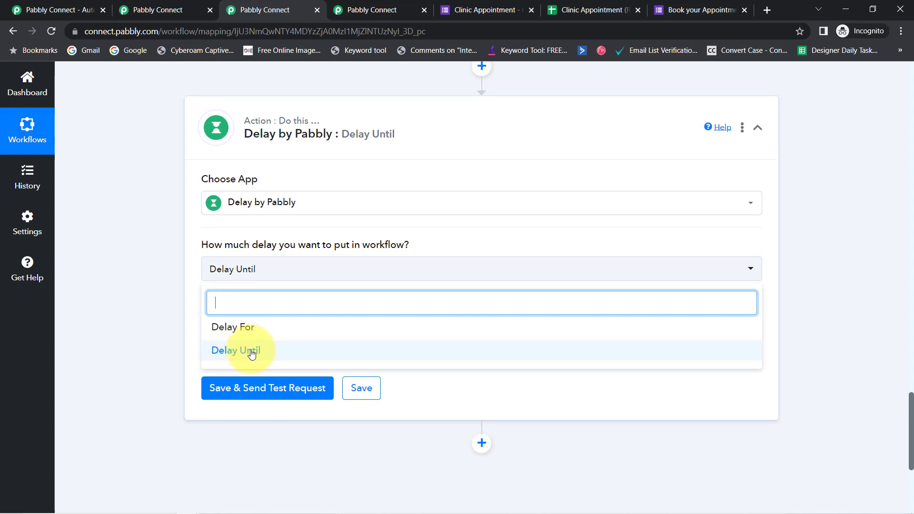
left_click(190, 330)
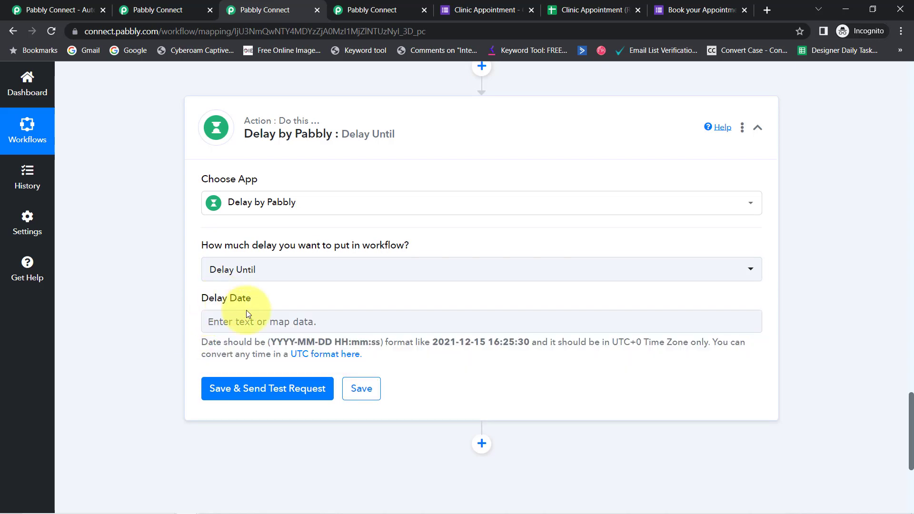
Map the Date/Time Formatter step's Result value into the Delay Date of the Delay Until step
left_click(219, 329)
left_click(215, 328)
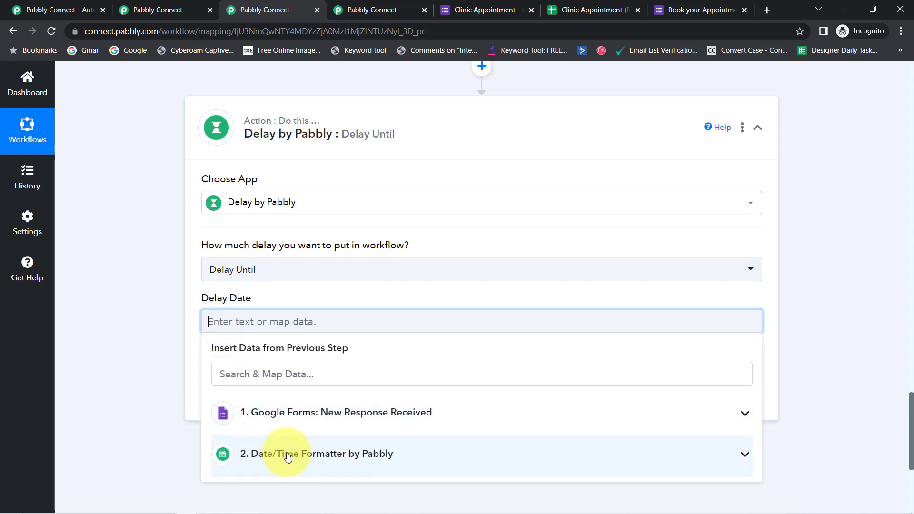
left_click(282, 457)
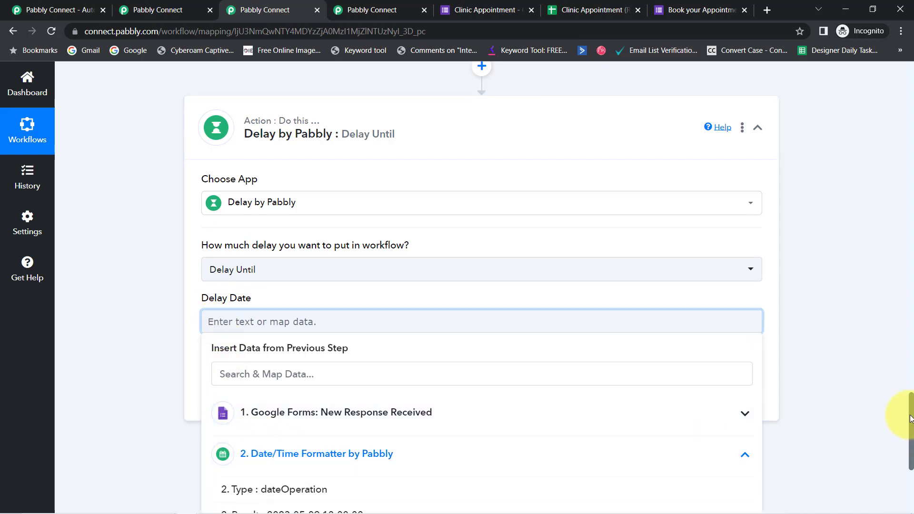
scroll(910, 419, "down", 1)
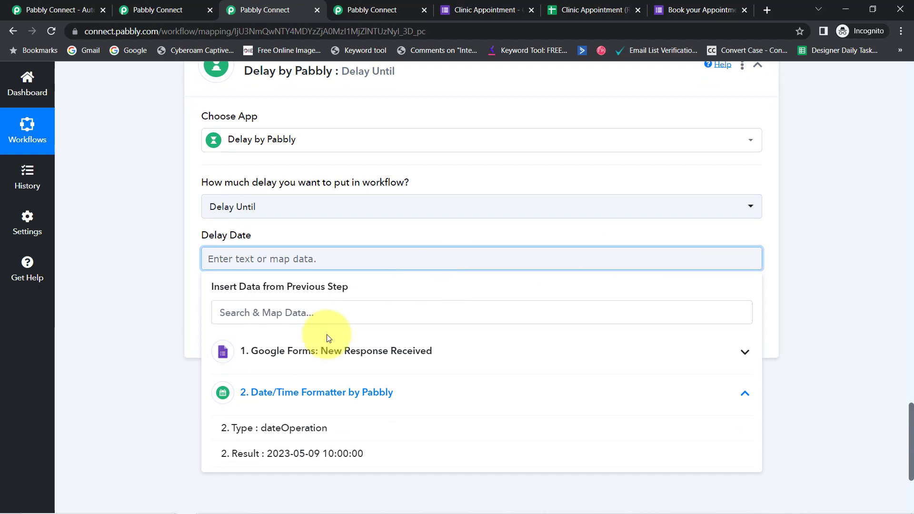
left_click(311, 457)
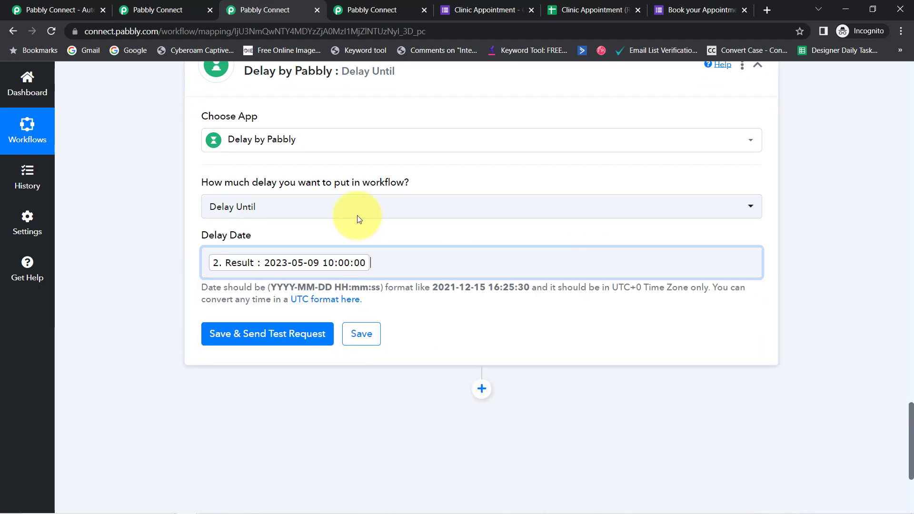
left_click(144, 240)
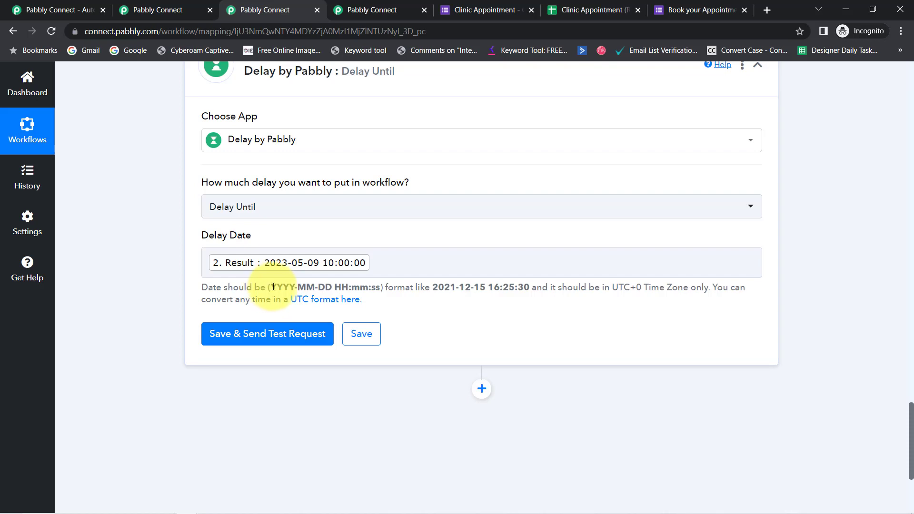
Compare the date format required for Delay Date with the To Format setting in the Date/Time Formatter step
left_click_drag(293, 287, 327, 288)
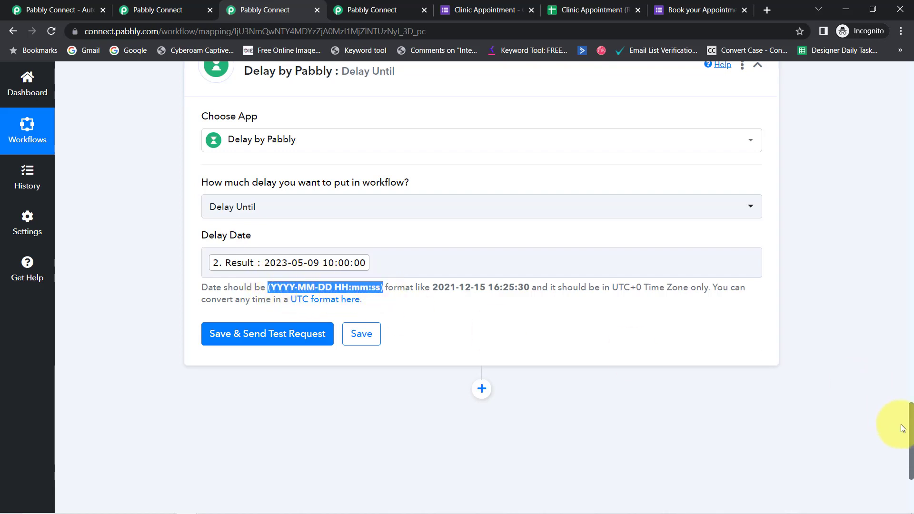
left_click_drag(911, 433, 896, 336)
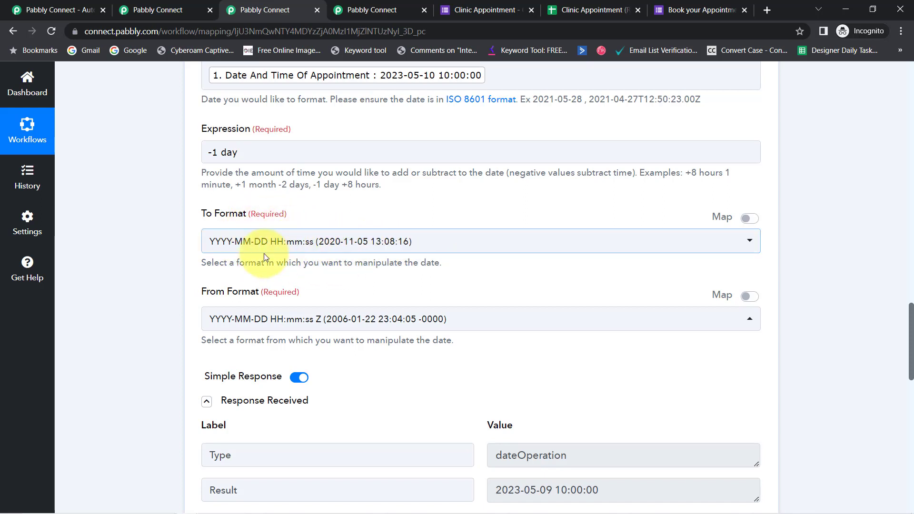
left_click_drag(209, 213, 247, 214)
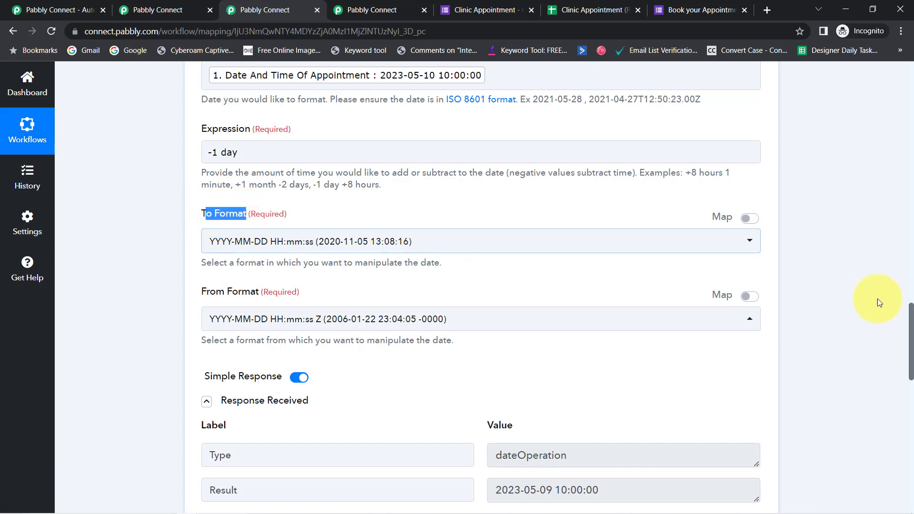
Save the Delay by Pabbly step, send a test request and examine the response message
left_click_drag(910, 325, 900, 443)
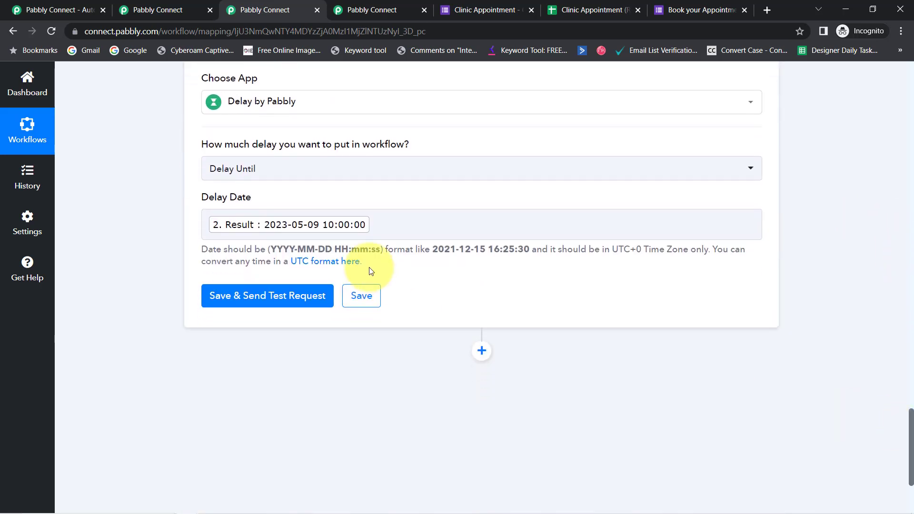
left_click(264, 296)
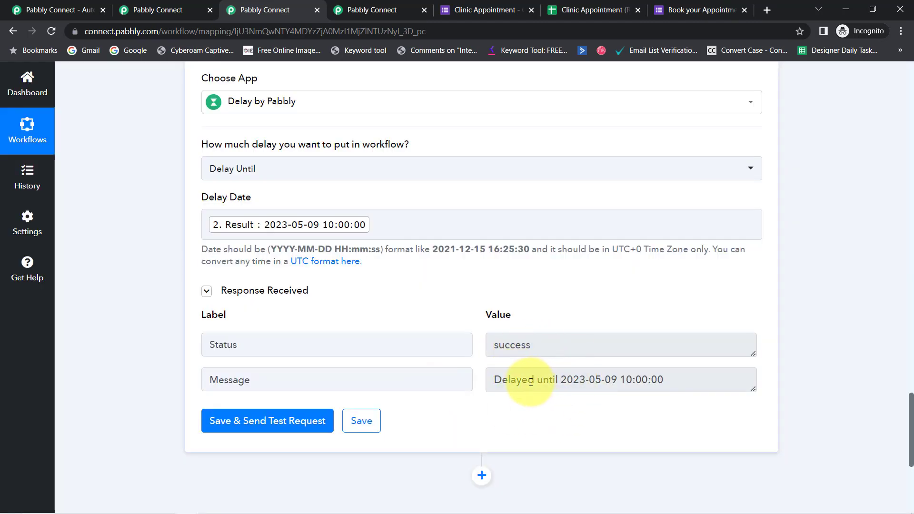
left_click_drag(531, 382, 651, 384)
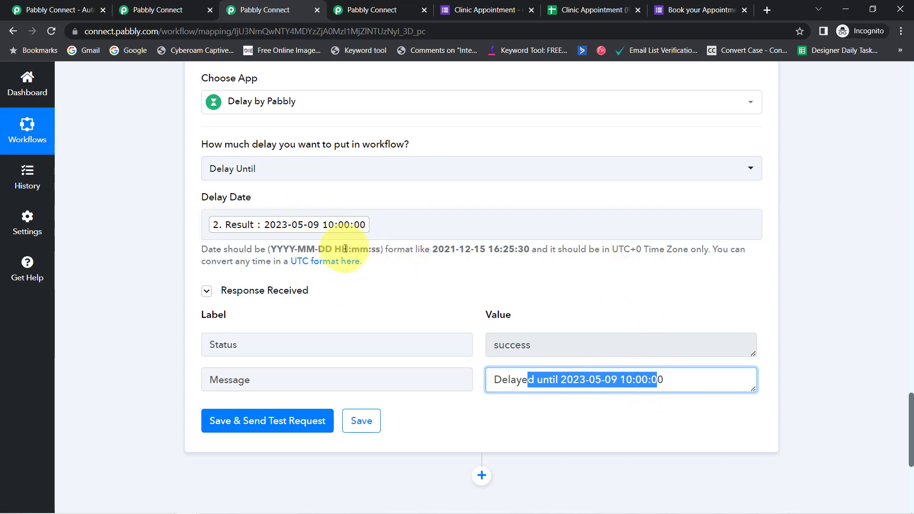
Review the appointment date mapped in the formatter's Enter Date and the Book your Appointment Now form it comes from
left_click_drag(911, 447, 874, 316)
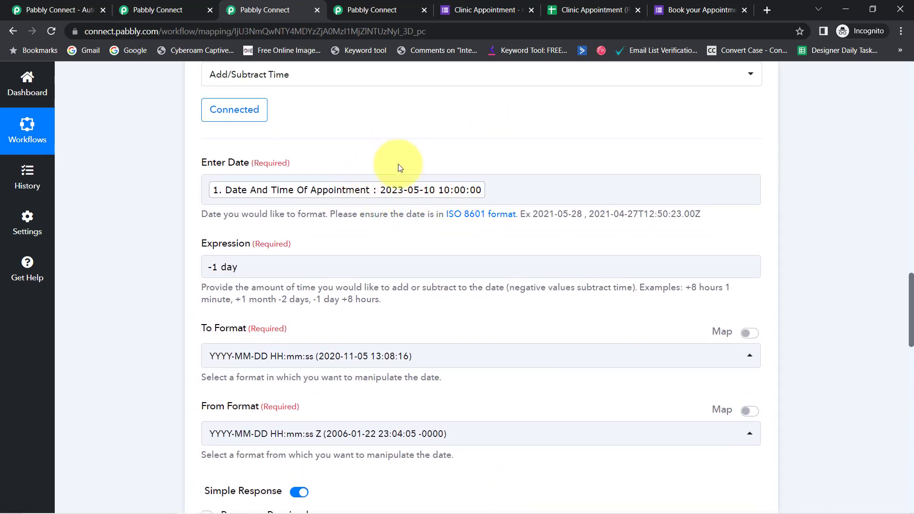
left_click(505, 195)
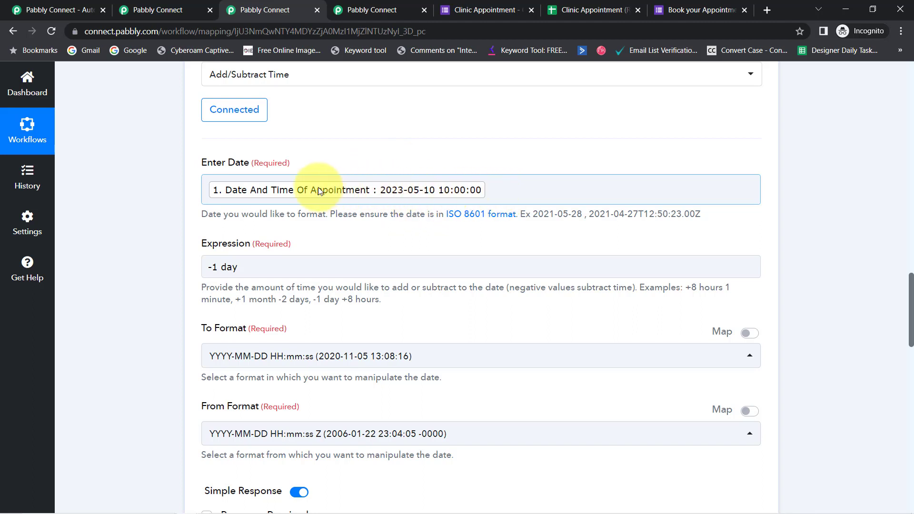
left_click(351, 210)
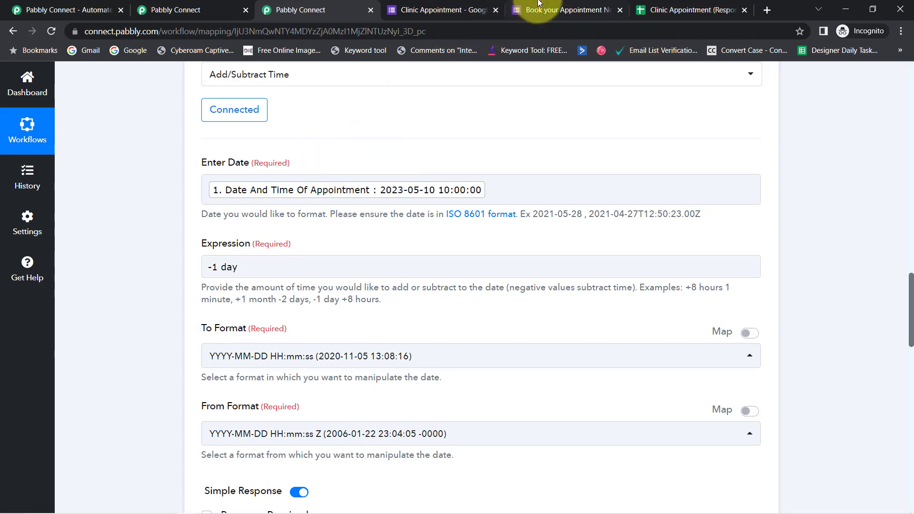
left_click(543, 10)
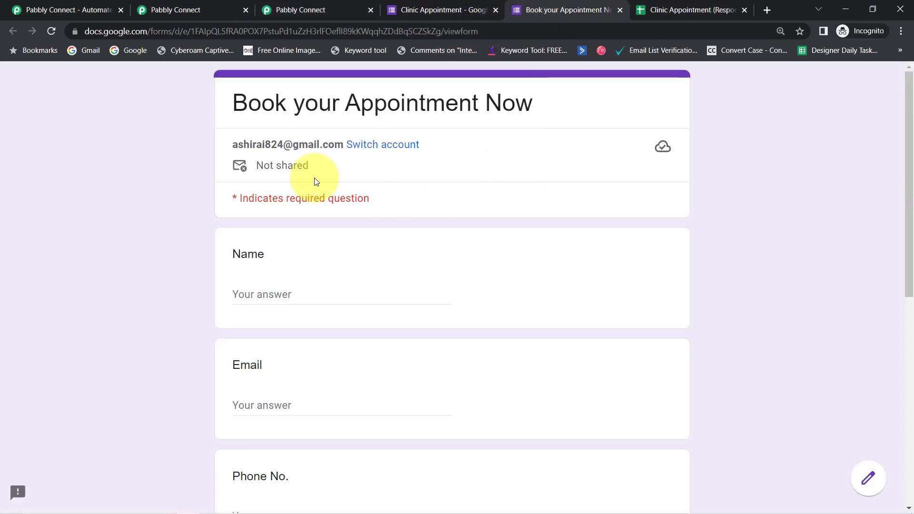
left_click(343, 5)
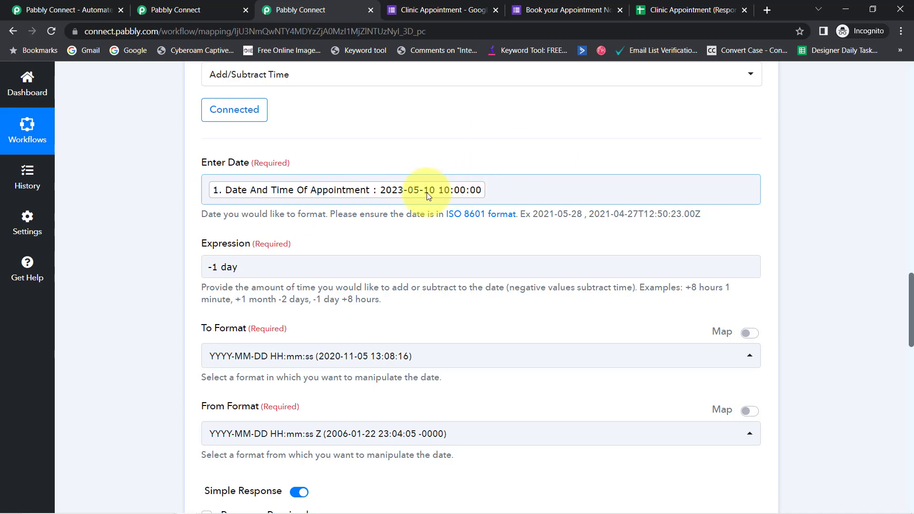
Add an action step after the delay, search the apps for "twil", choose Twilio and set its event to Send SMS Message
left_click_drag(911, 303, 898, 461)
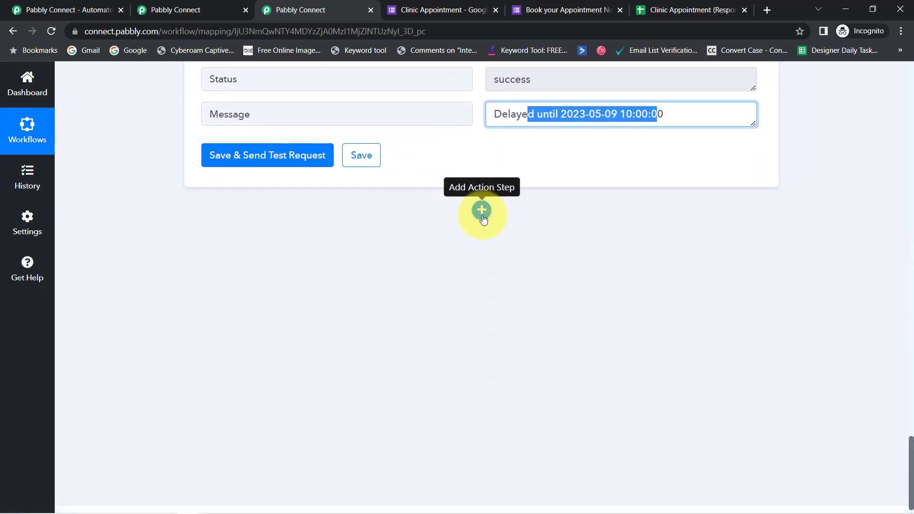
left_click(482, 211)
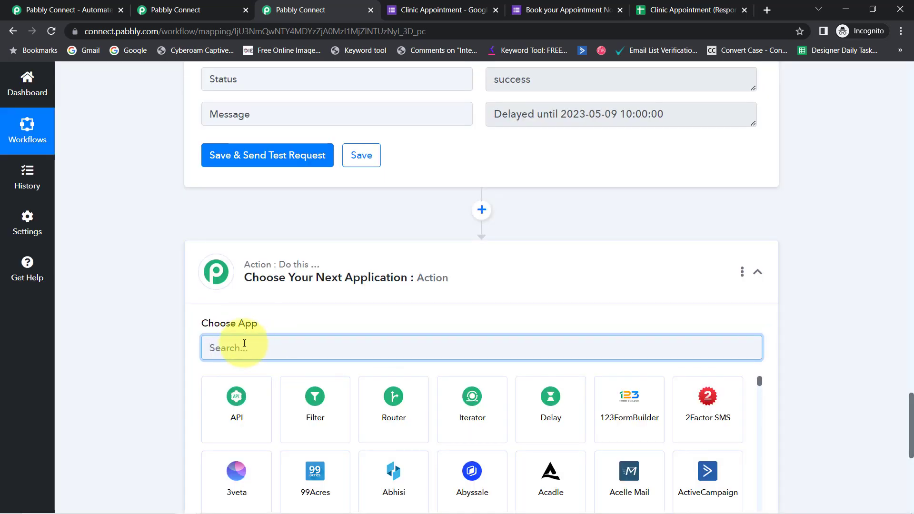
type("twil")
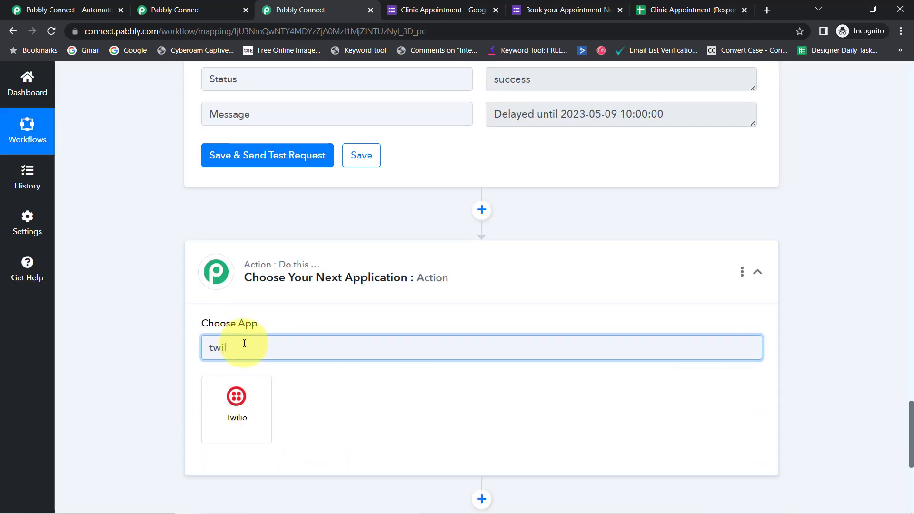
left_click(237, 396)
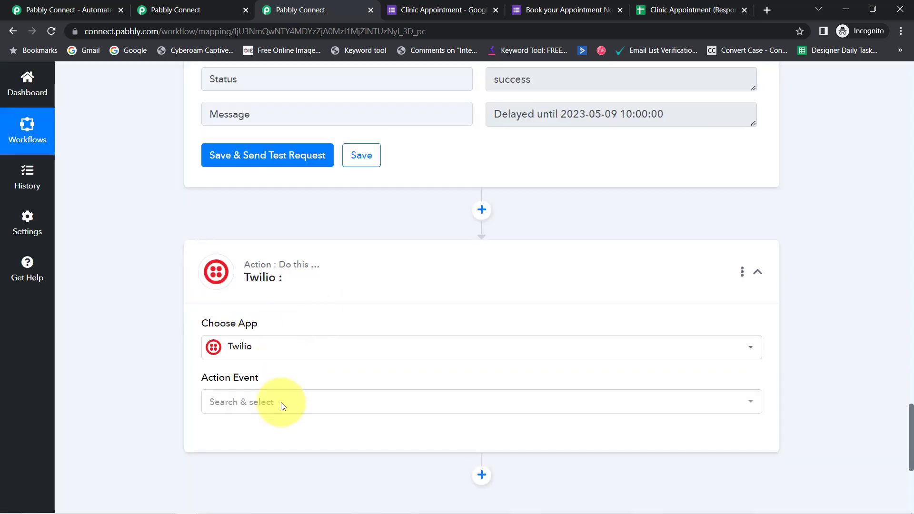
left_click(219, 405)
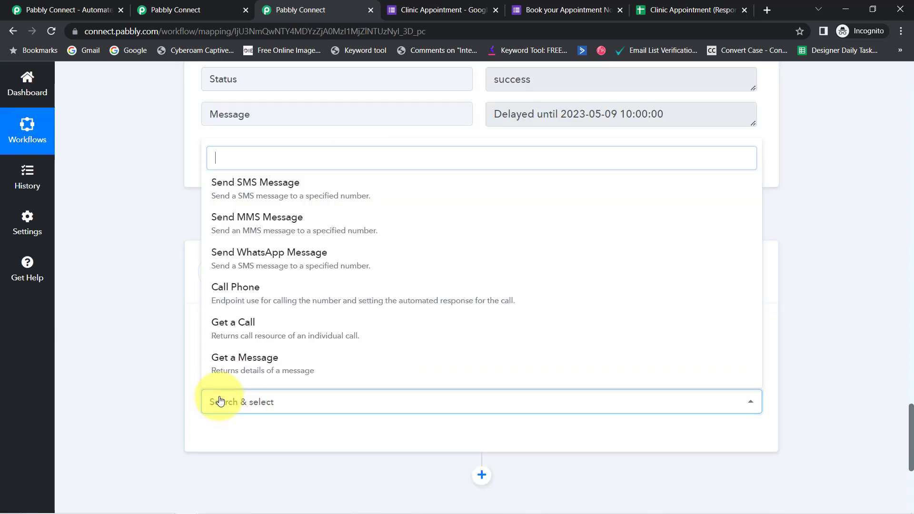
left_click(253, 184)
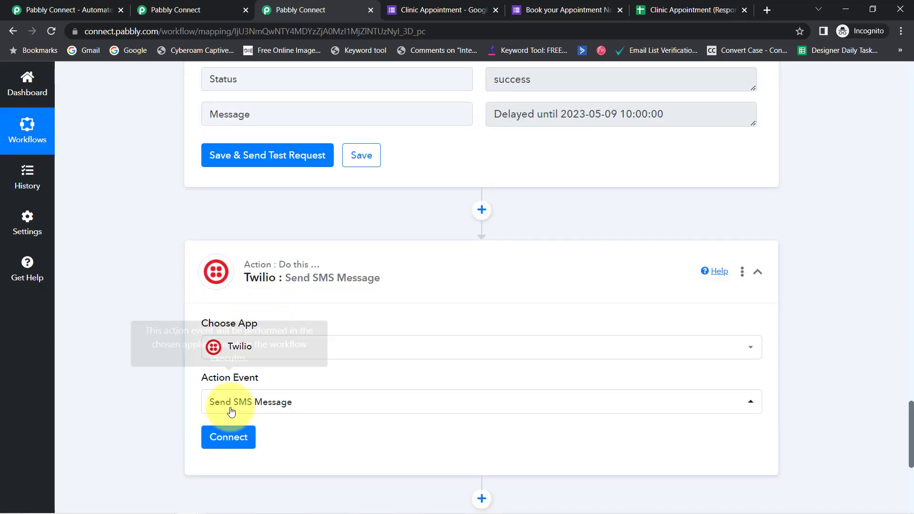
Start adding a new Twilio connection for the Send SMS Message step and bring up its credential fields
left_click(219, 438)
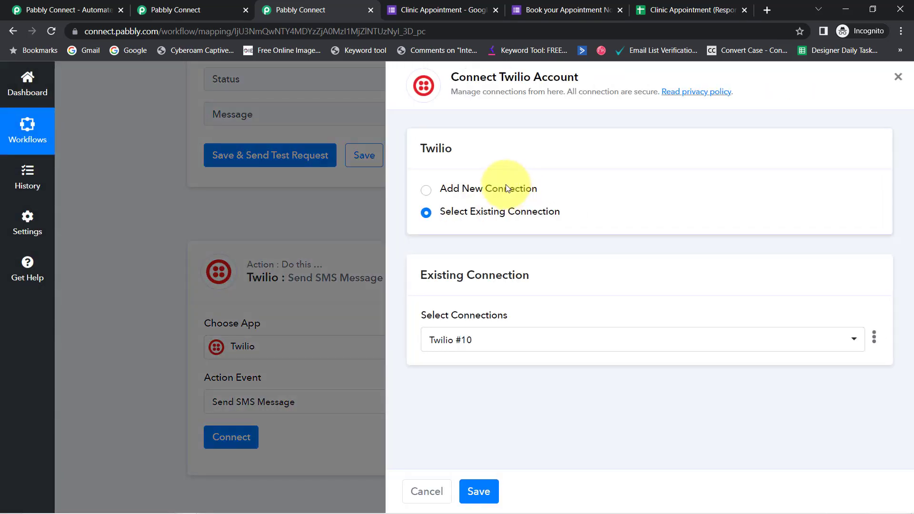
left_click(507, 189)
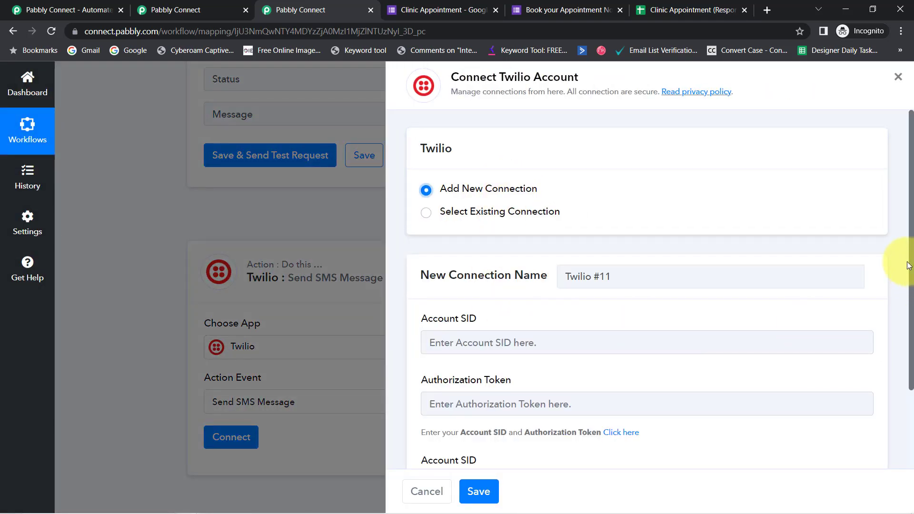
left_click_drag(910, 269, 910, 340)
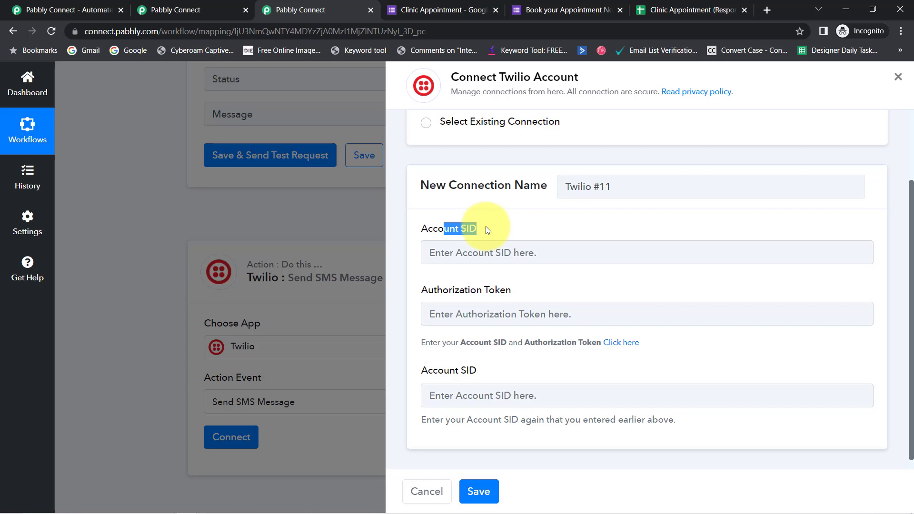
Open the Twilio console linked from the connection form in a new tab and find the Account Info section
right_click(622, 345)
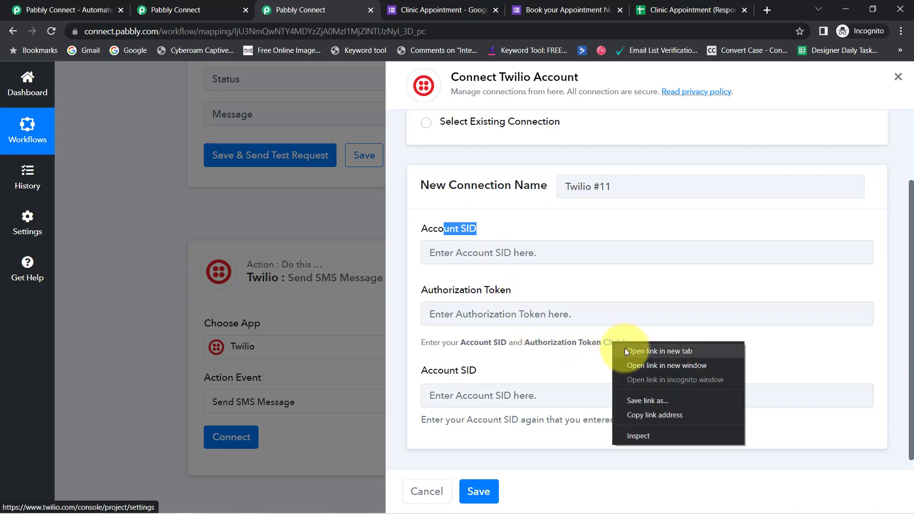
left_click(627, 351)
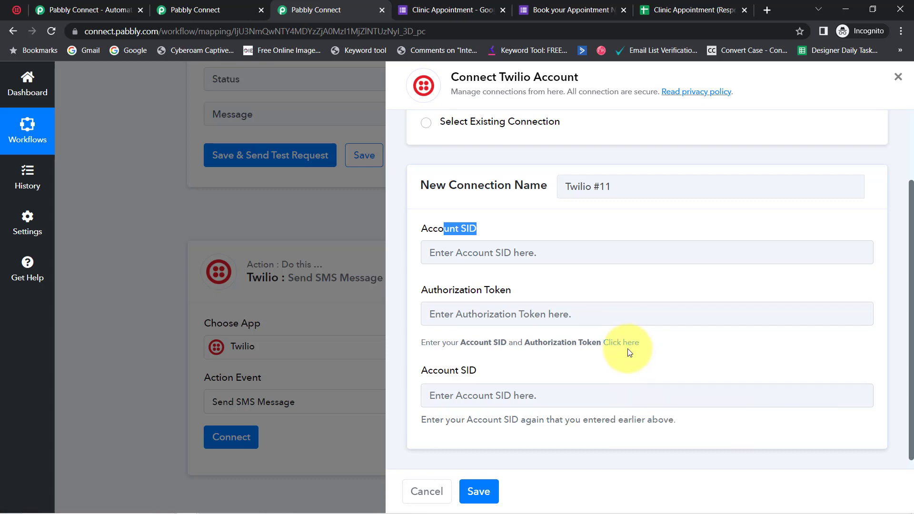
left_click(17, 8)
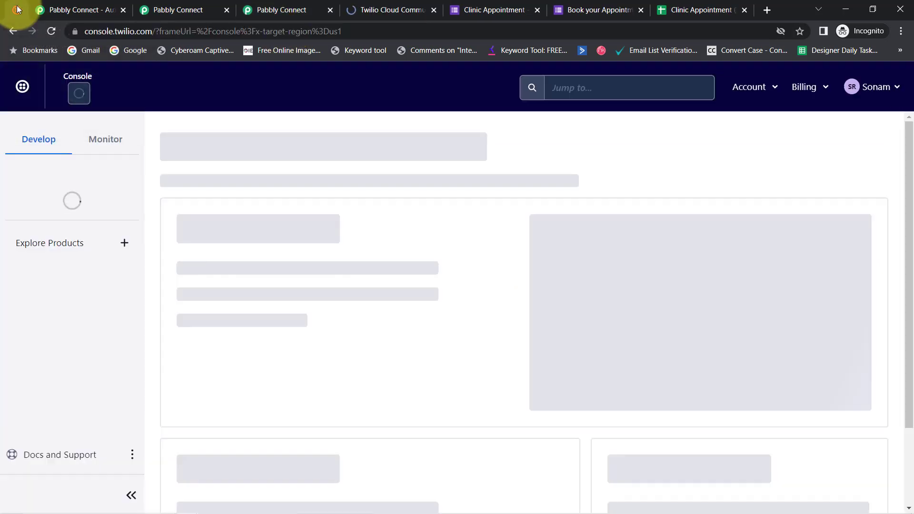
left_click_drag(912, 164, 904, 384)
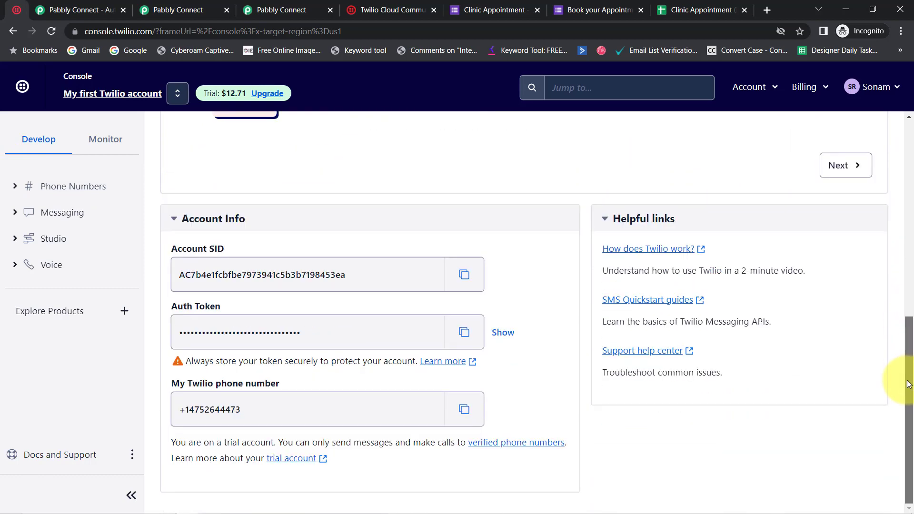
Copy the Account SID from the Twilio console and paste it into both Account SID fields of the Pabbly connection form
left_click(460, 276)
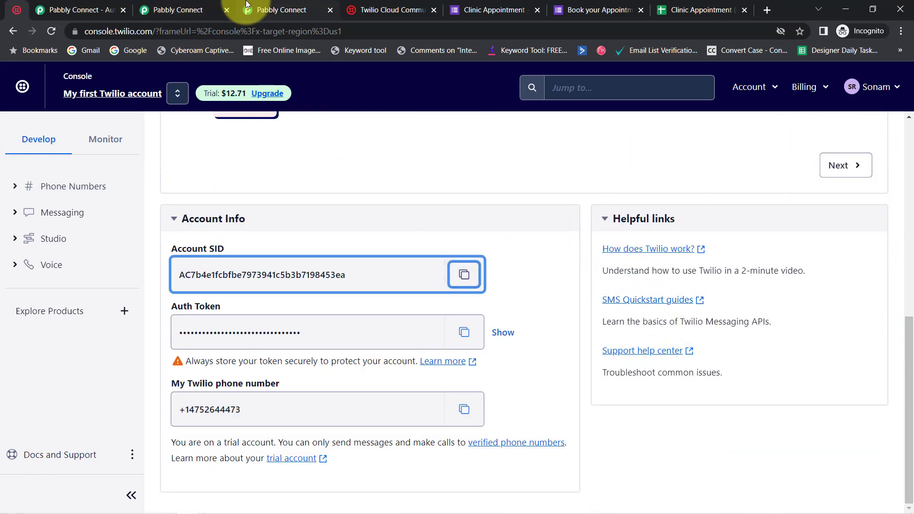
left_click(249, 5)
left_click(461, 256)
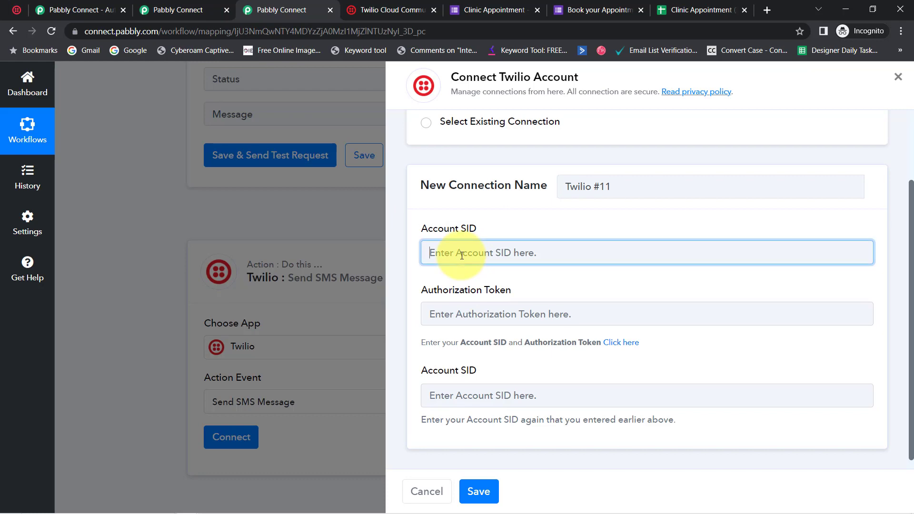
left_click_drag(461, 256, 466, 256)
left_click(459, 394)
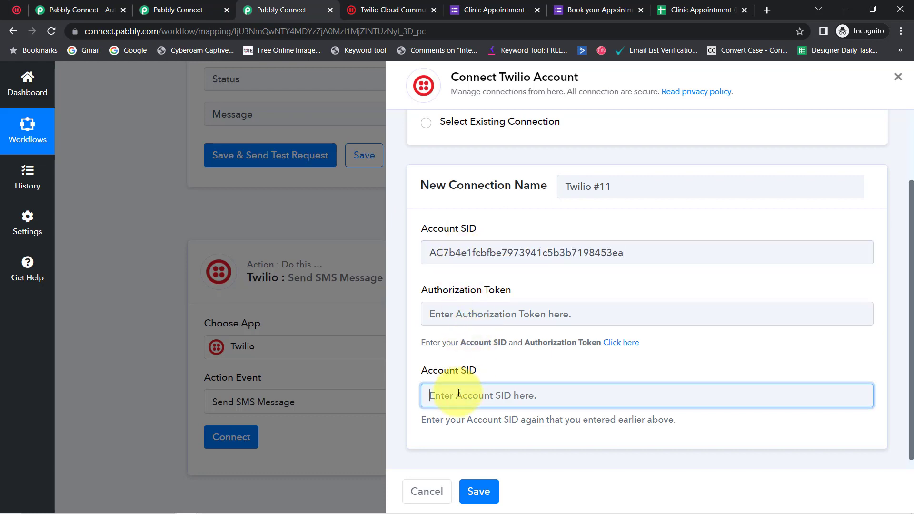
Copy the Auth Token from the Twilio console into the connection form's Authorization Token field and save the Twilio connection
double_click(498, 290)
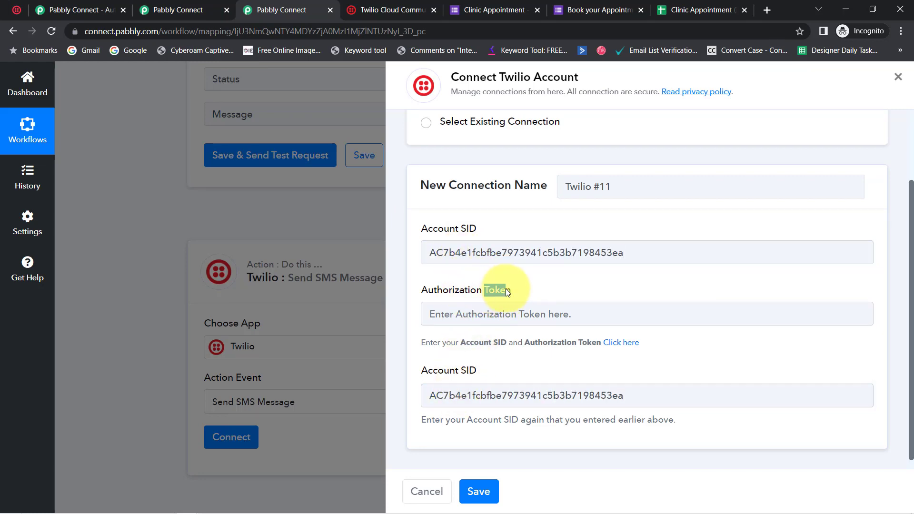
left_click(12, 11)
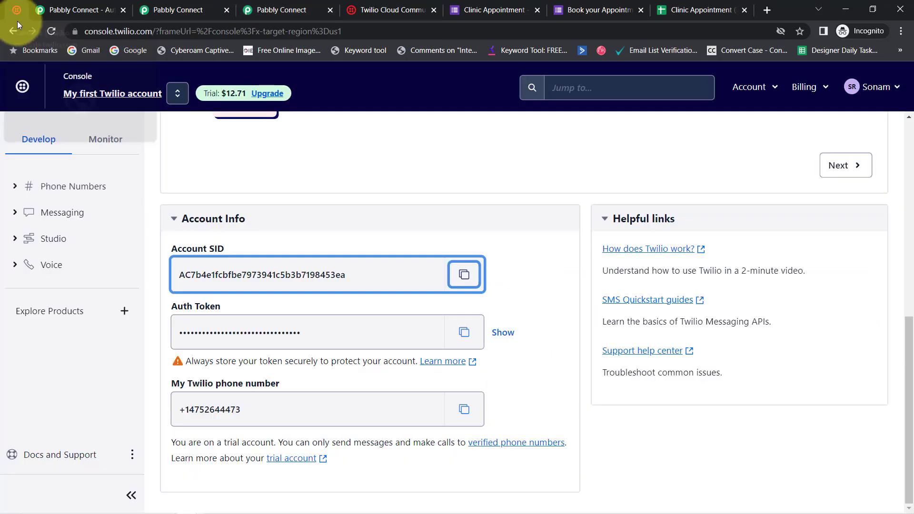
left_click(464, 332)
left_click(271, 9)
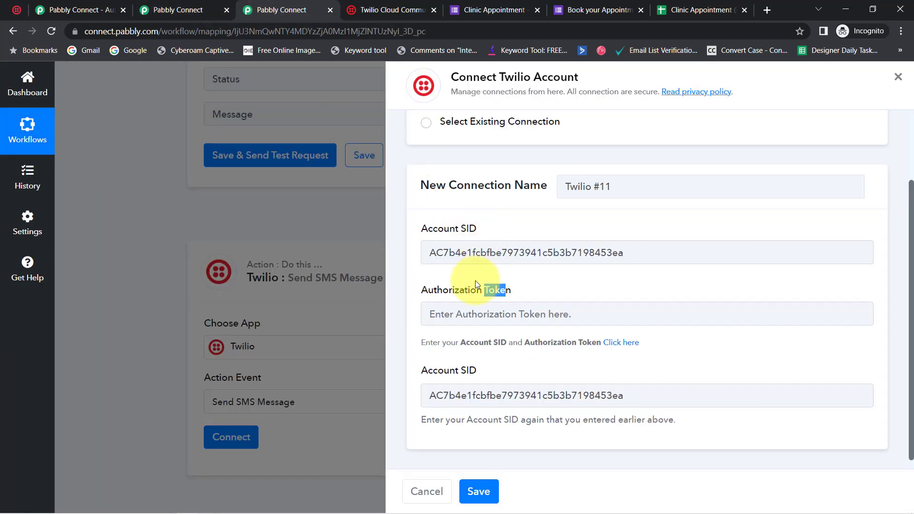
left_click(449, 315)
key("ctrl+v")
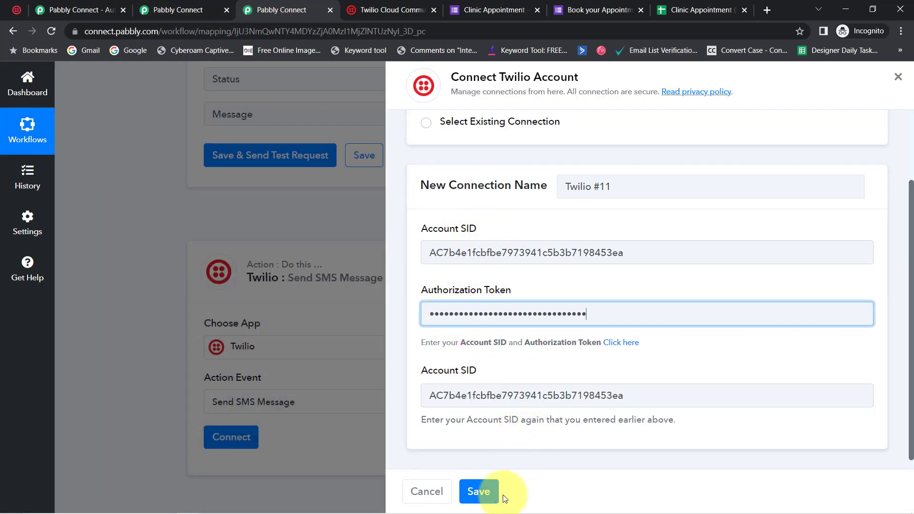
left_click(478, 493)
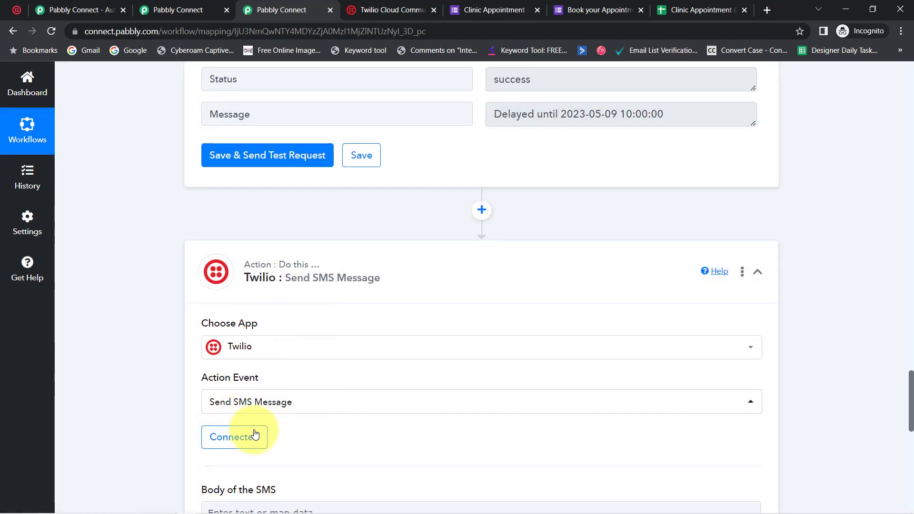
Map the Recipient Number of the SMS step to the Phone No. value from the Google Forms response
left_click_drag(910, 401, 908, 446)
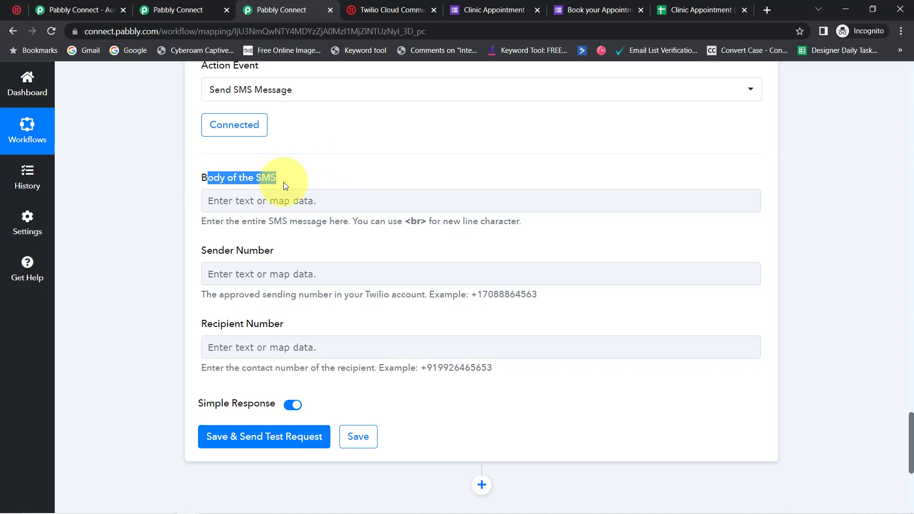
left_click(217, 254)
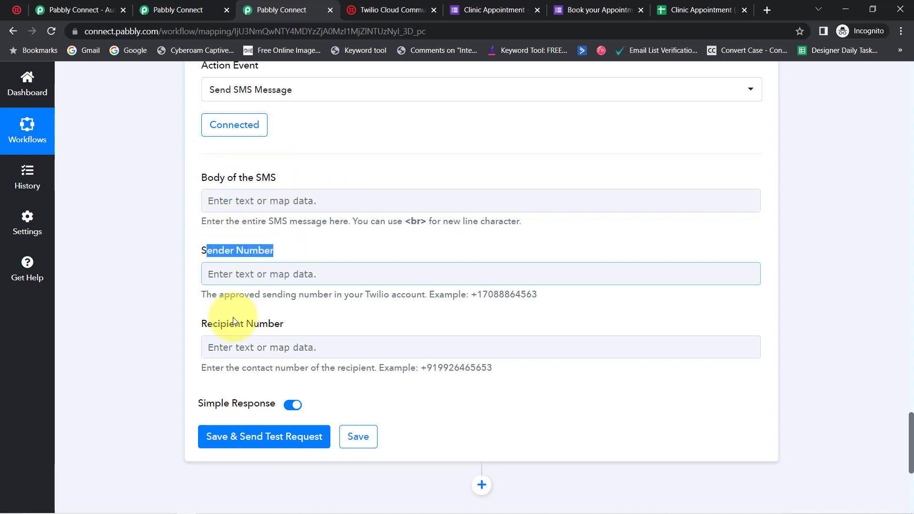
left_click_drag(205, 324, 302, 332)
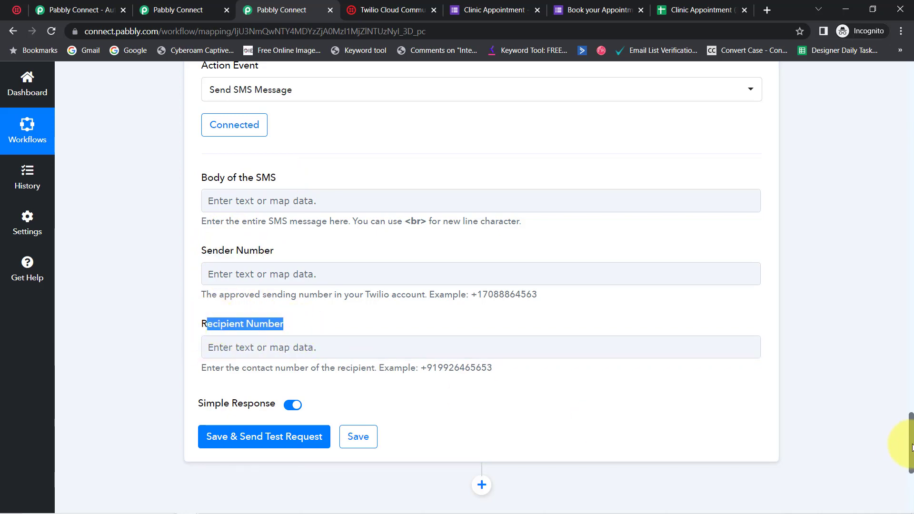
left_click_drag(910, 433, 885, 182)
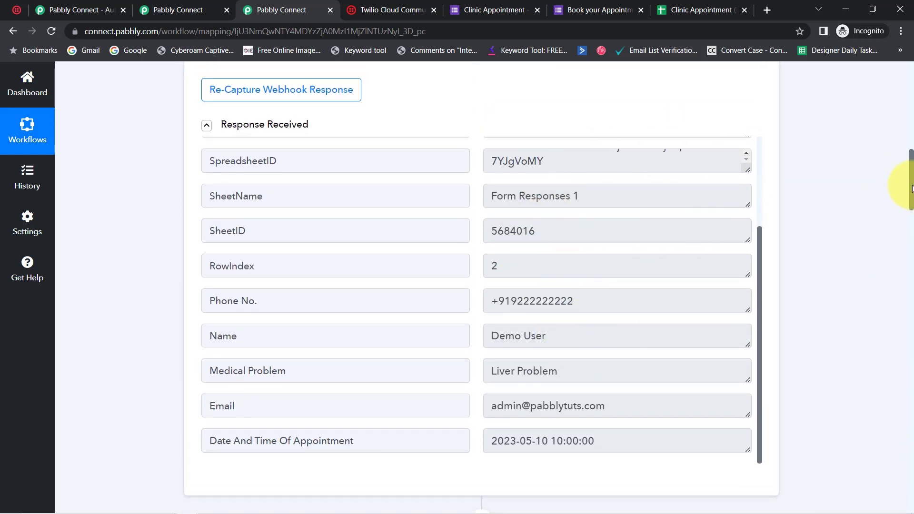
left_click_drag(912, 186, 873, 458)
left_click(240, 290)
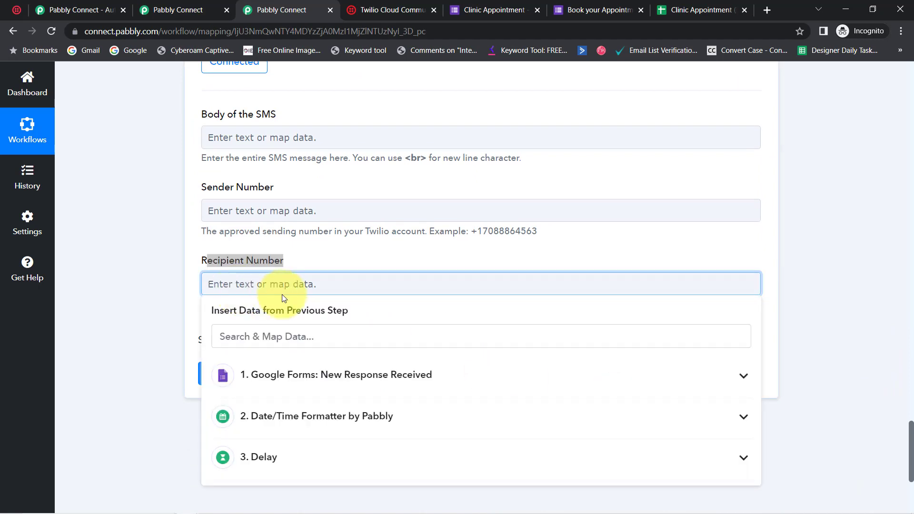
left_click(286, 375)
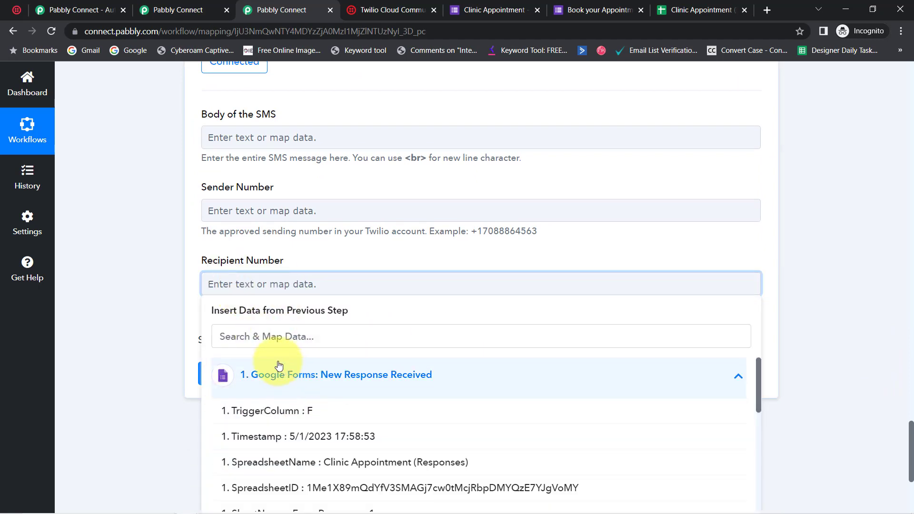
left_click(226, 335)
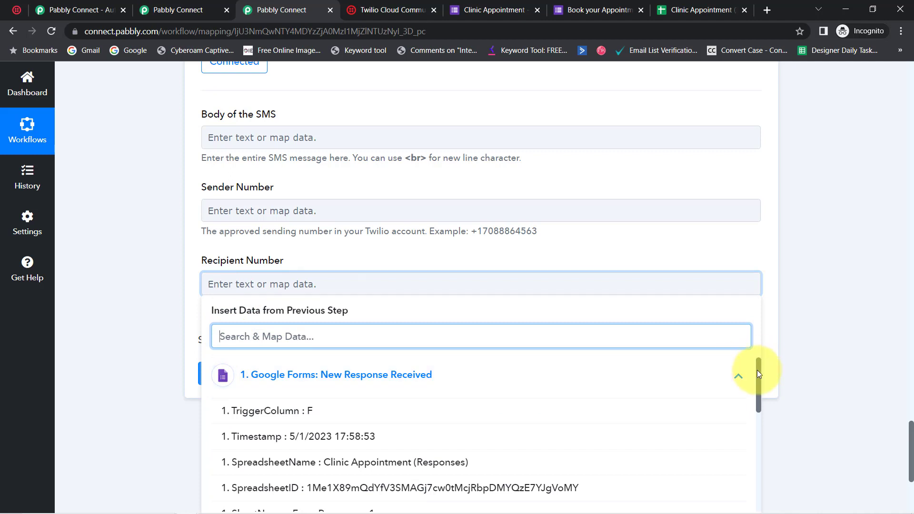
left_click_drag(758, 376, 544, 433)
left_click(347, 442)
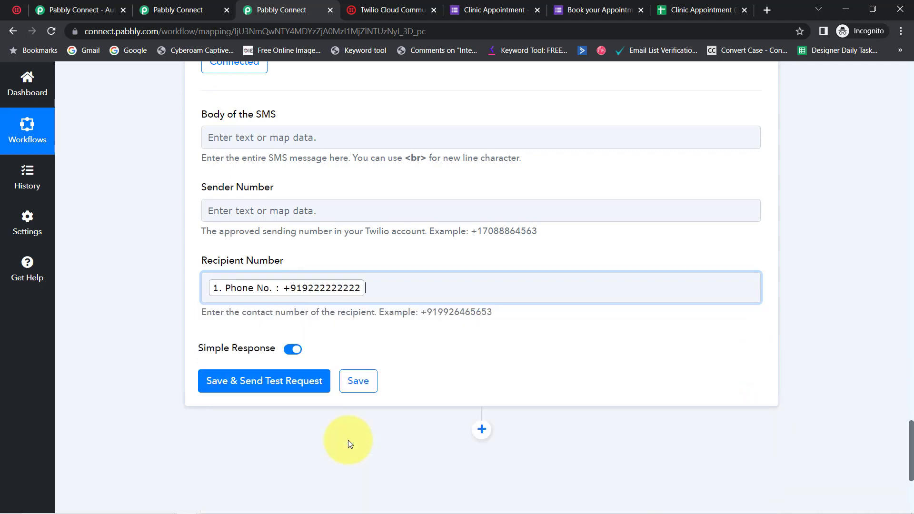
left_click(373, 289)
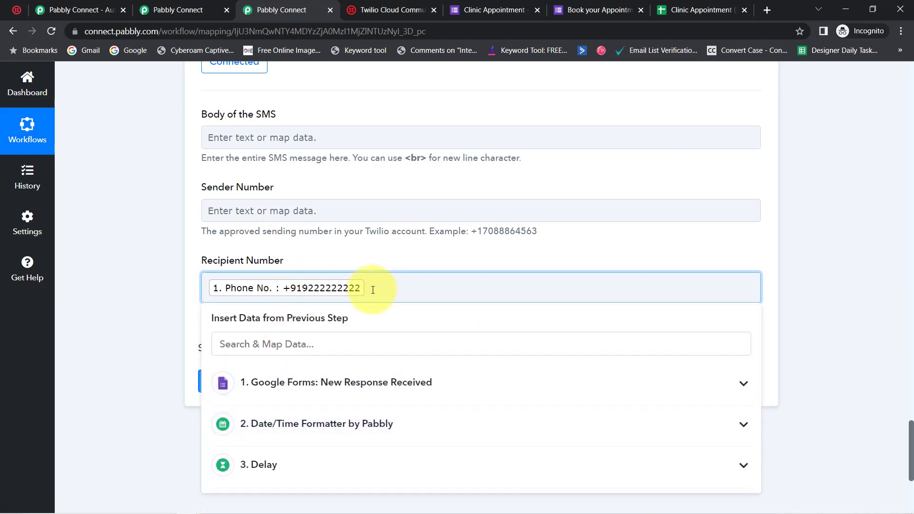
left_click(255, 267)
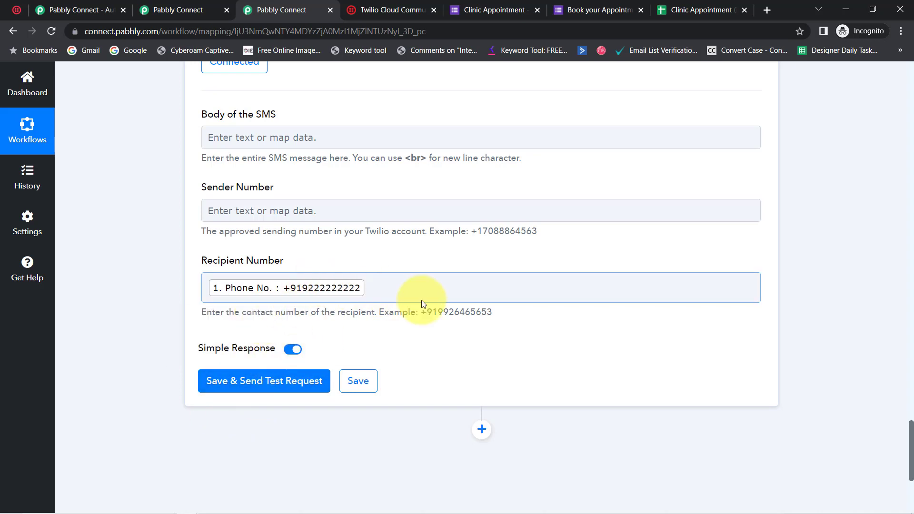
left_click_drag(411, 313, 472, 313)
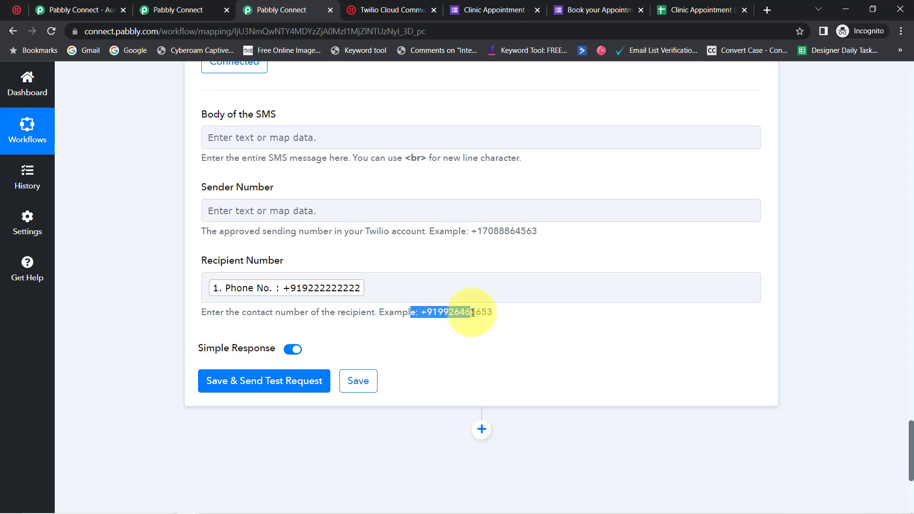
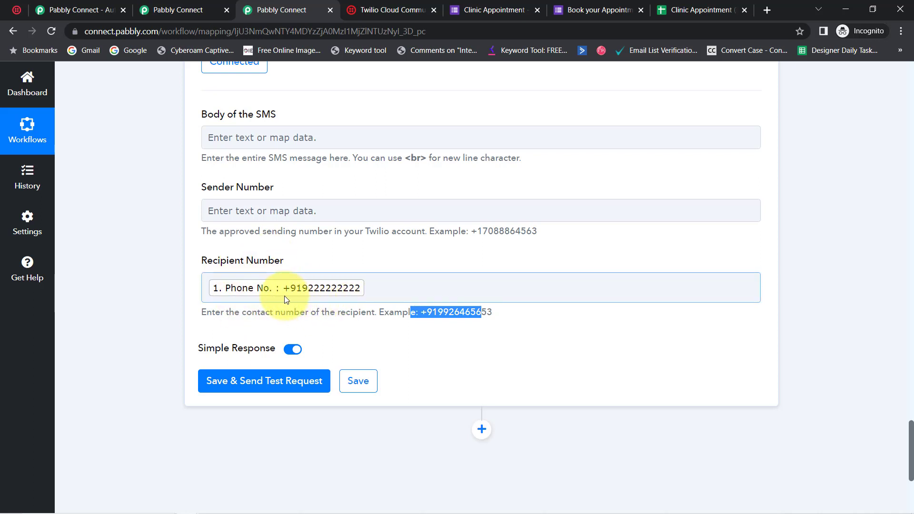
Copy the entire appointment reminder message from the crc Notepad file and paste it into the Body of the SMS
left_click_drag(213, 115, 268, 115)
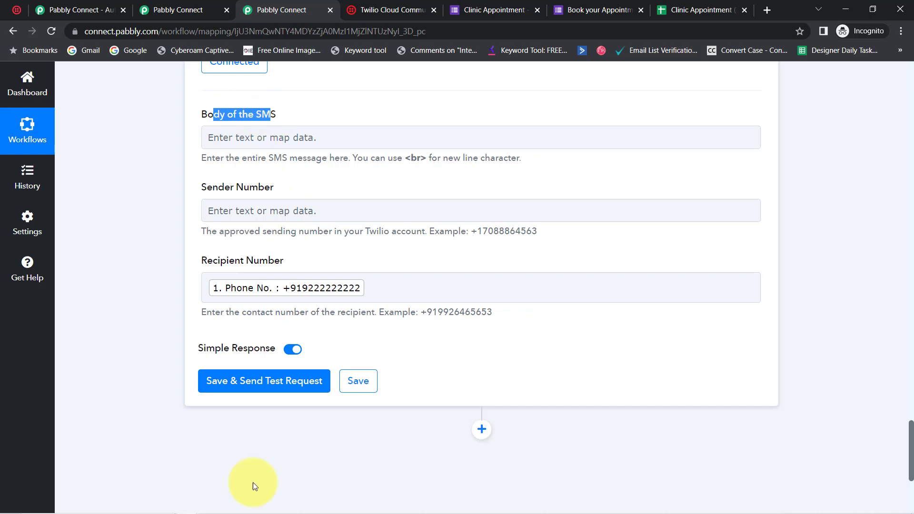
left_click(232, 505)
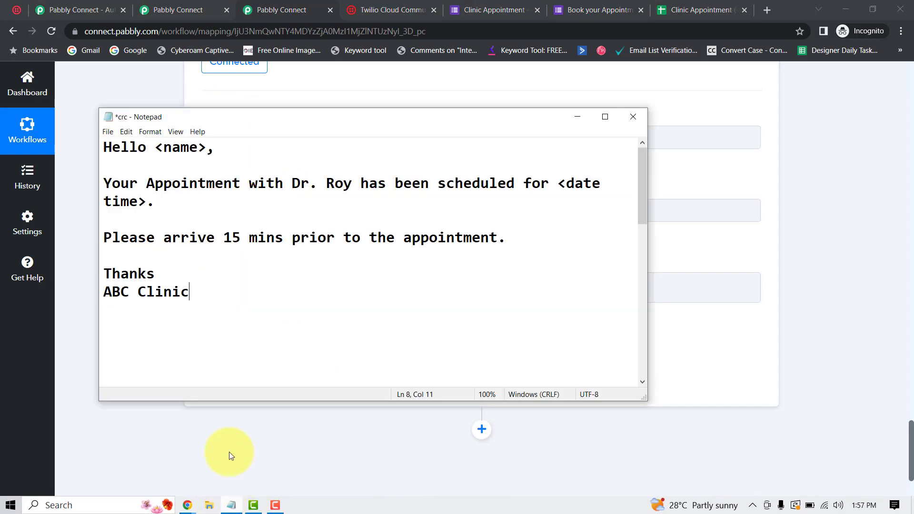
left_click_drag(191, 291, 80, 155)
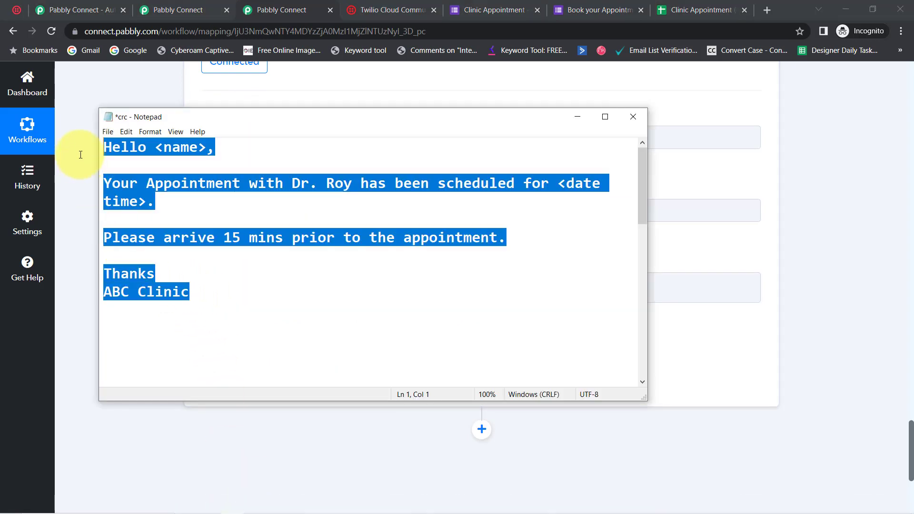
left_click(74, 133)
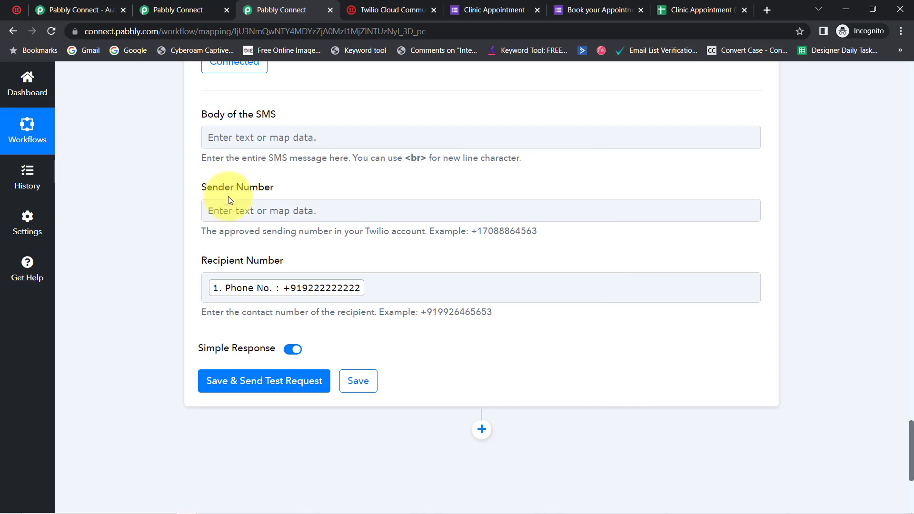
left_click(215, 144)
type("Hello <name>,Your Appointment with Dr. Roy has been scheduled for <date time>.Please arrive 15 mins prior to the appointment.Thanks ABC Clinic")
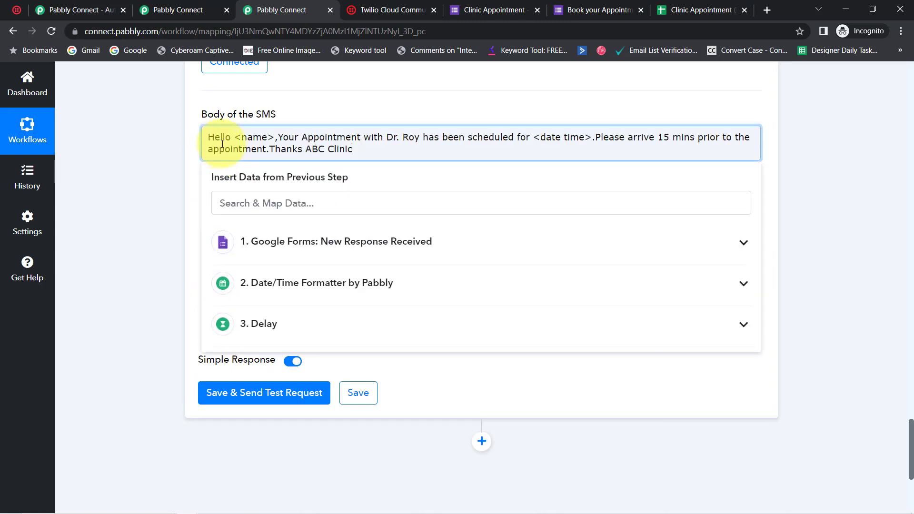
Separate the "Hello <name>" greeting from the appointment sentence with a comma and a blank line
left_click(278, 138)
type(",")
key("Return")
key("Return")
Replace the <name> placeholder with the Name value from the Google Forms response, followed by a comma
left_click_drag(235, 138, 264, 139)
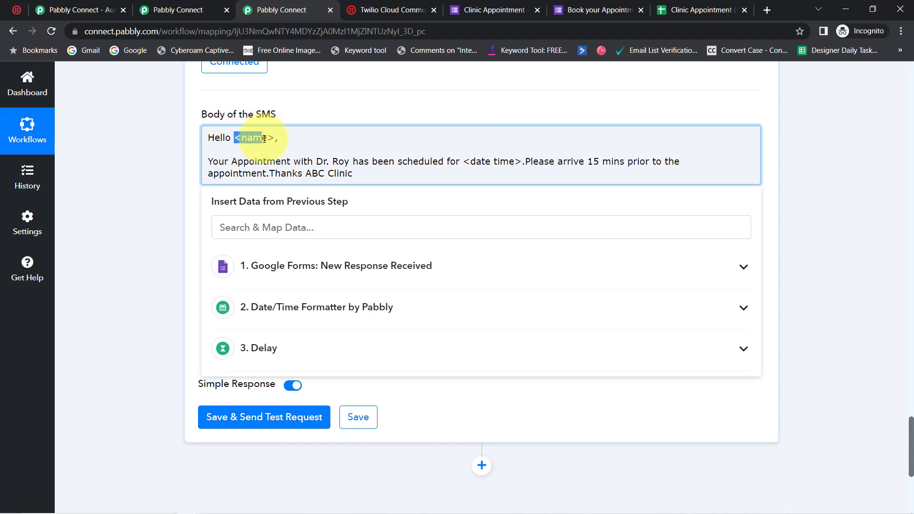
key("BackSpace")
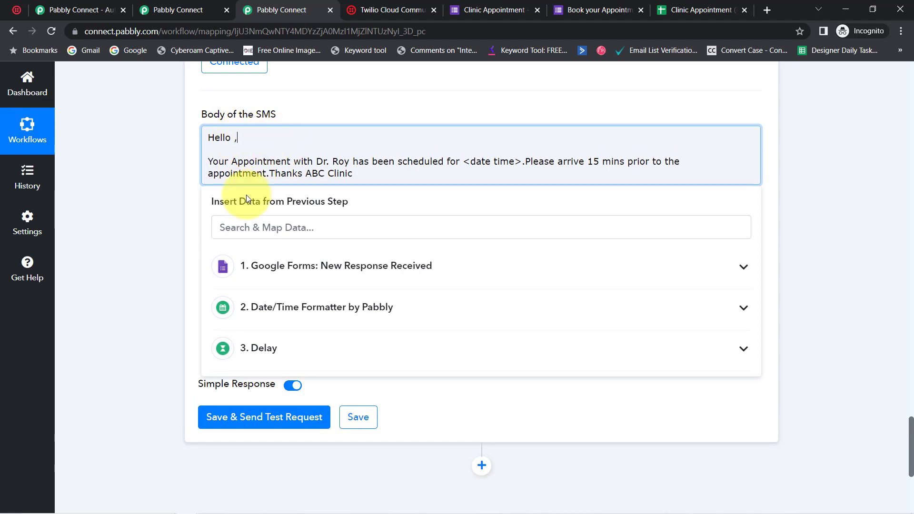
left_click(220, 224)
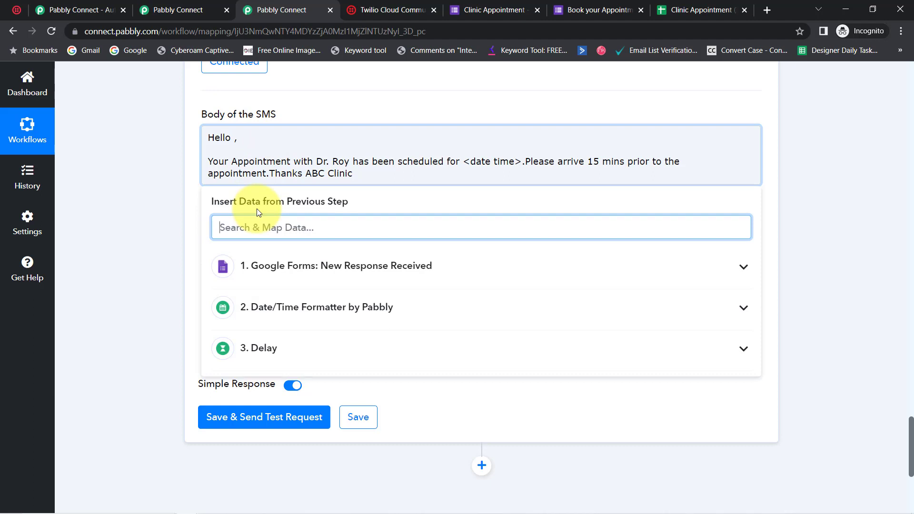
type("de")
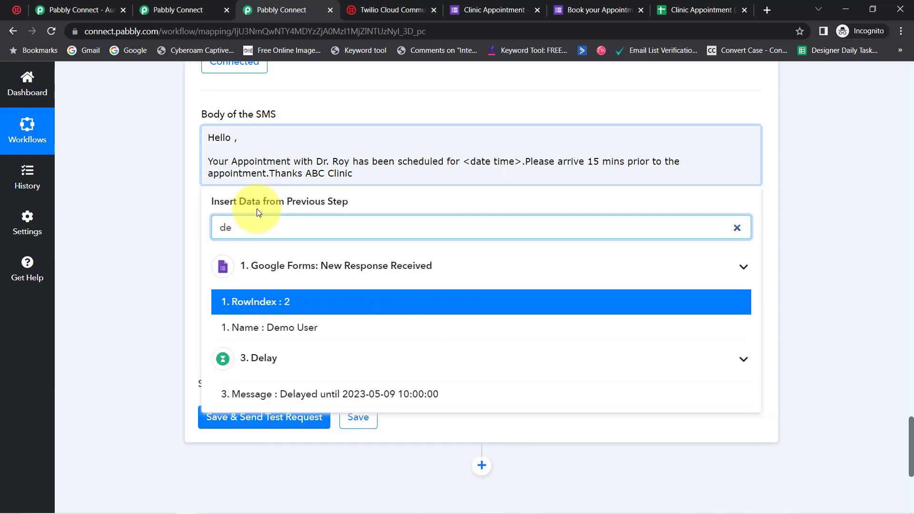
left_click(291, 330)
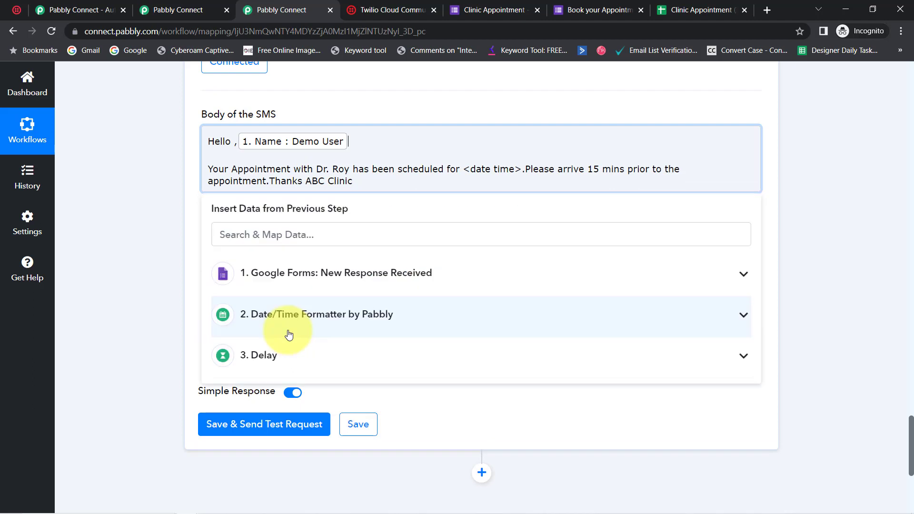
left_click(236, 149)
key("BackSpace")
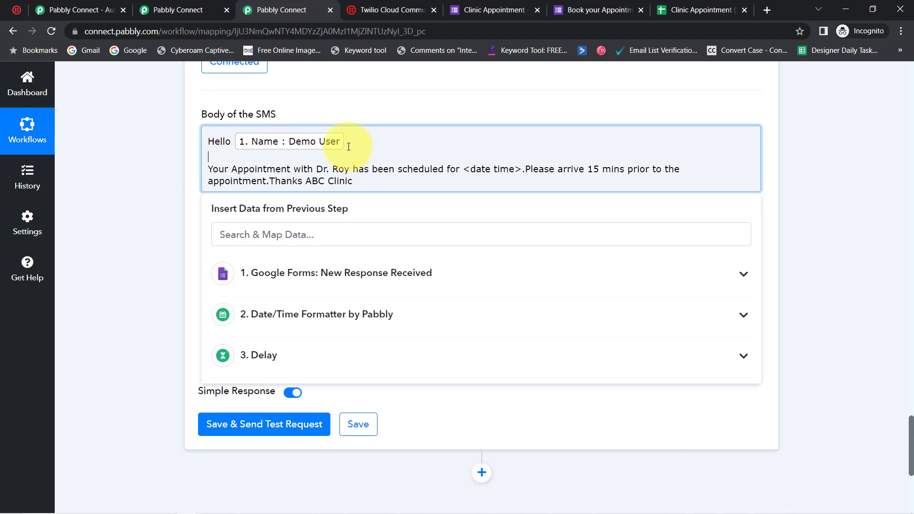
left_click(349, 146)
type(",")
Put "Please arrive 15 mins prior" in its own paragraph and replace <date time> with the mapped Date And Time Of Appointment
key("Return")
key("Return")
left_click_drag(464, 168, 521, 166)
key("BackSpace")
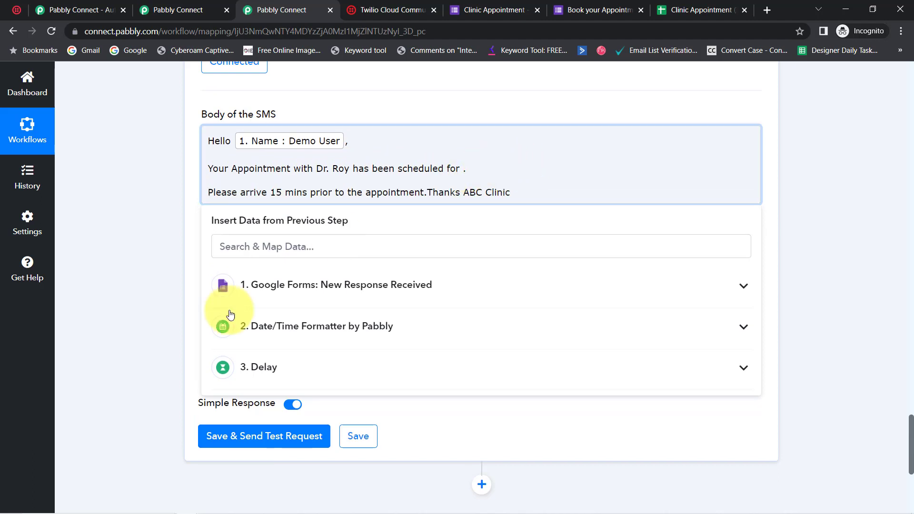
left_click(289, 285)
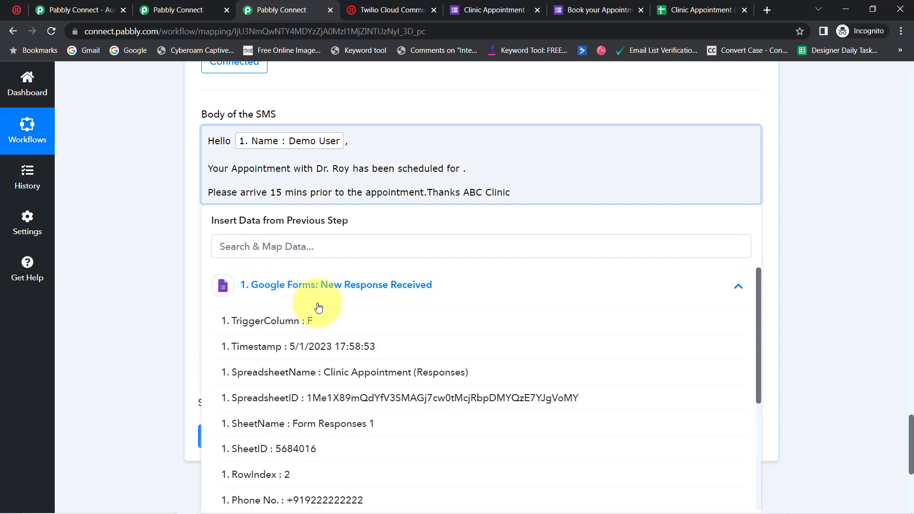
left_click_drag(758, 315, 738, 425)
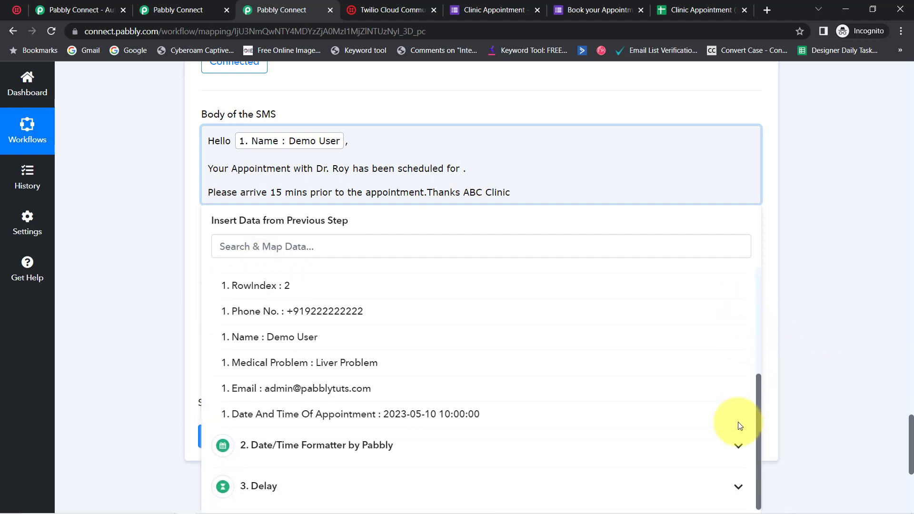
left_click(394, 416)
left_click(541, 142)
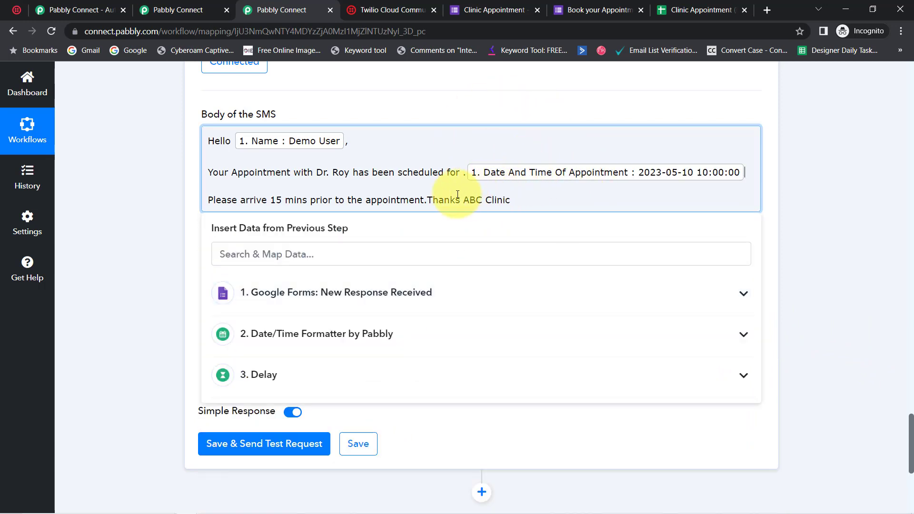
Set the closing apart with a blank line, placing "Thanks" and "ABC Clinic" on separate lines
left_click(429, 202)
key("Return")
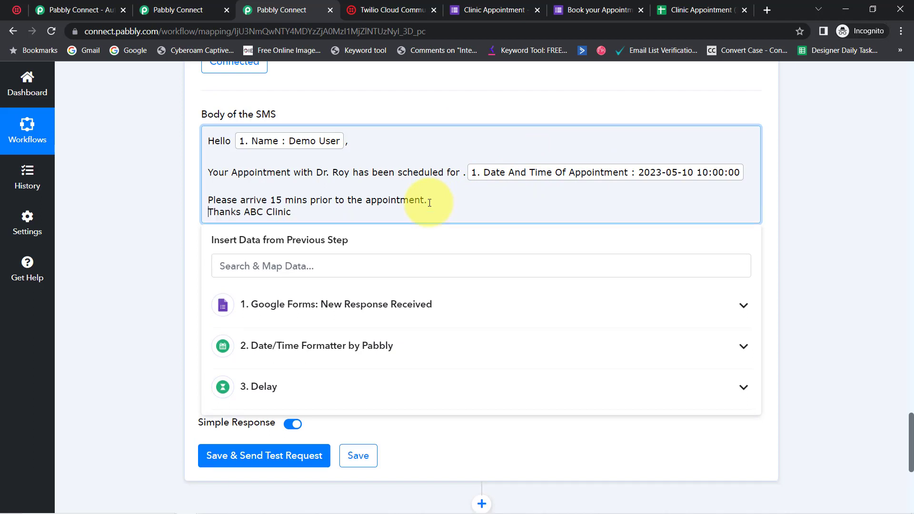
key("Return")
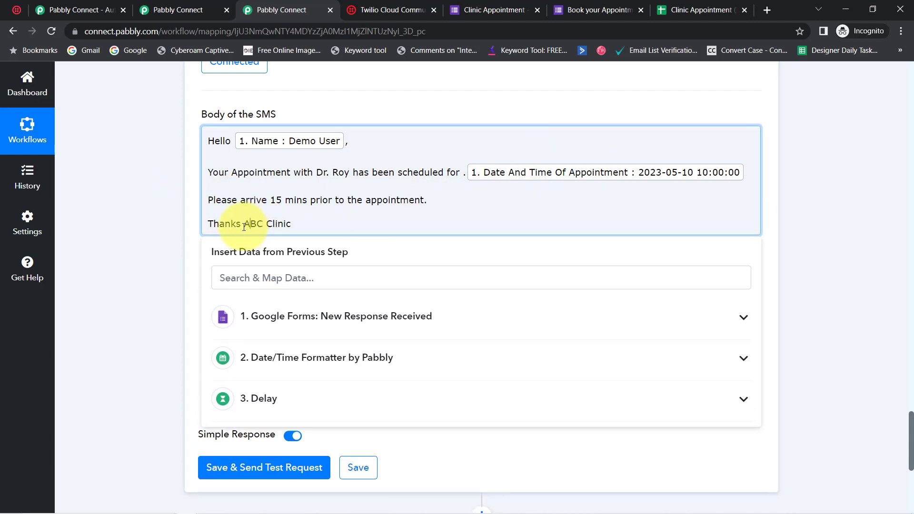
key("Return")
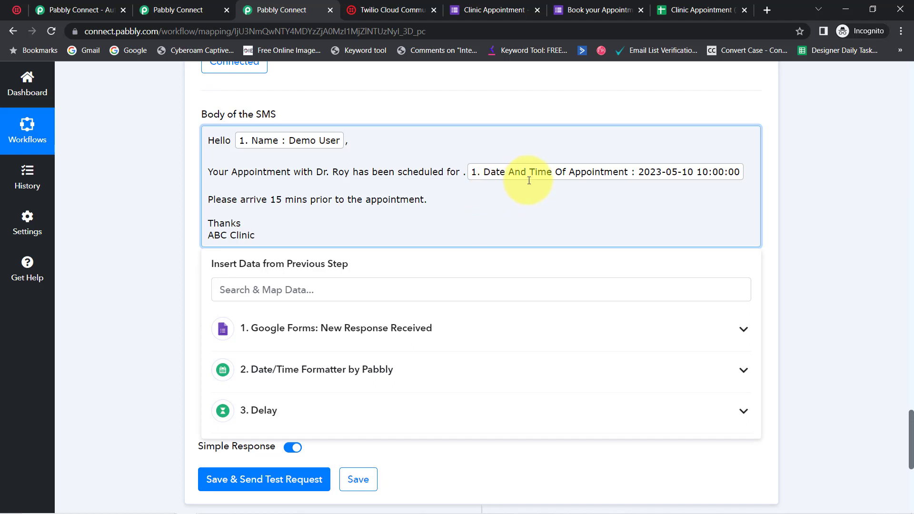
Review the SMS body and remove the stray period before the mapped appointment date and time
left_click_drag(228, 142, 446, 173)
left_click_drag(245, 203, 361, 208)
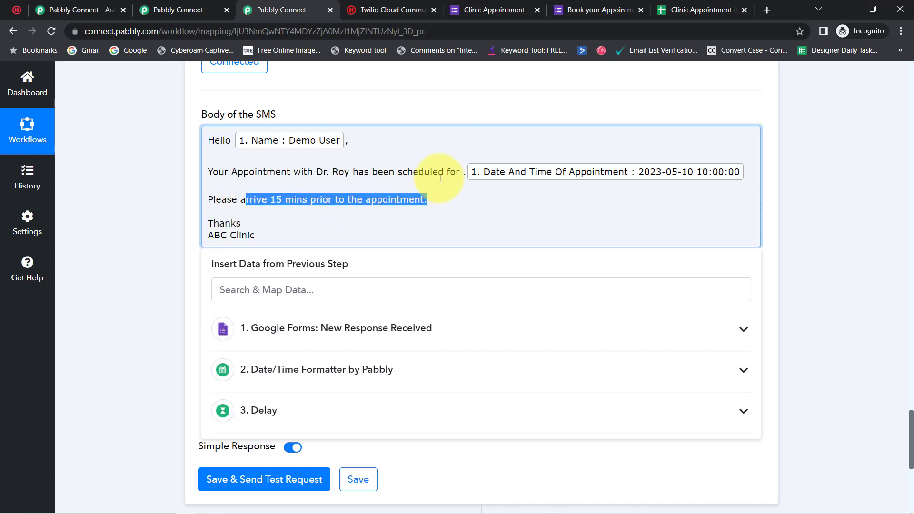
left_click(464, 176)
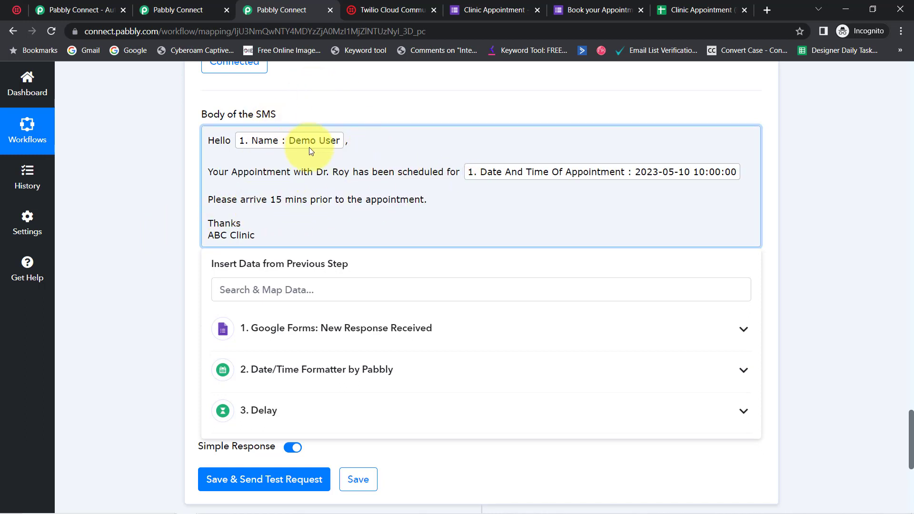
left_click(144, 217)
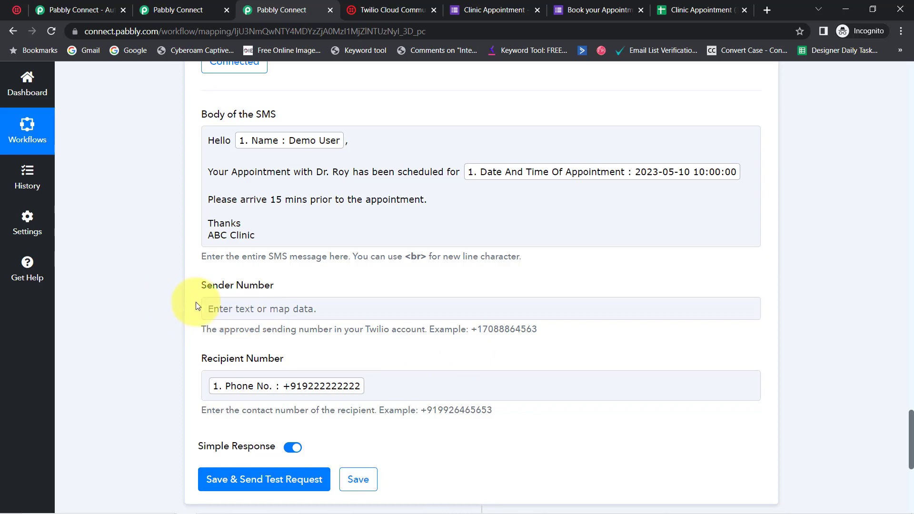
Copy the Twilio phone number from the Twilio console's Account Info and paste it into Pabbly's Sender Number field
left_click(17, 10)
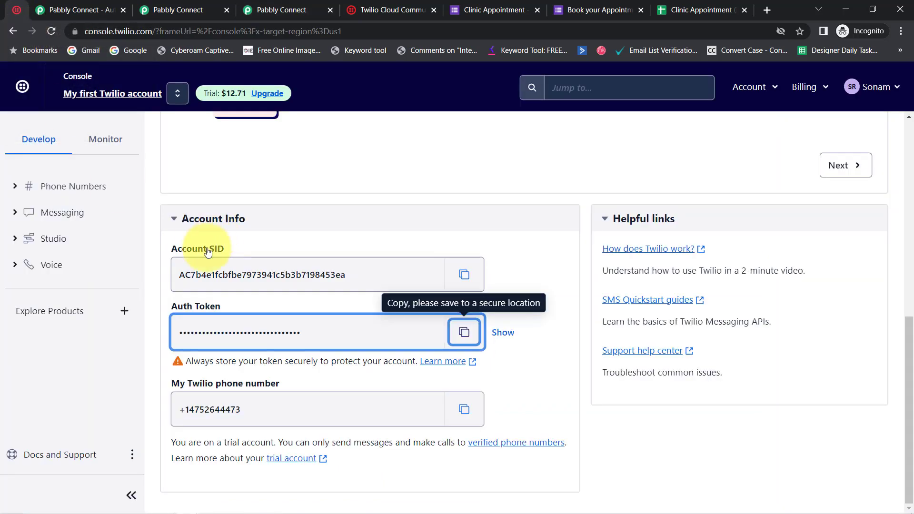
left_click(460, 419)
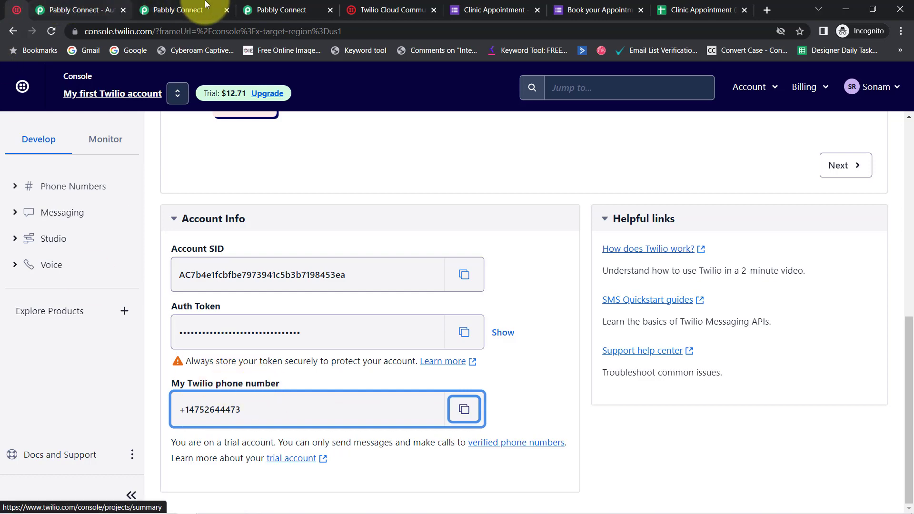
left_click(281, 10)
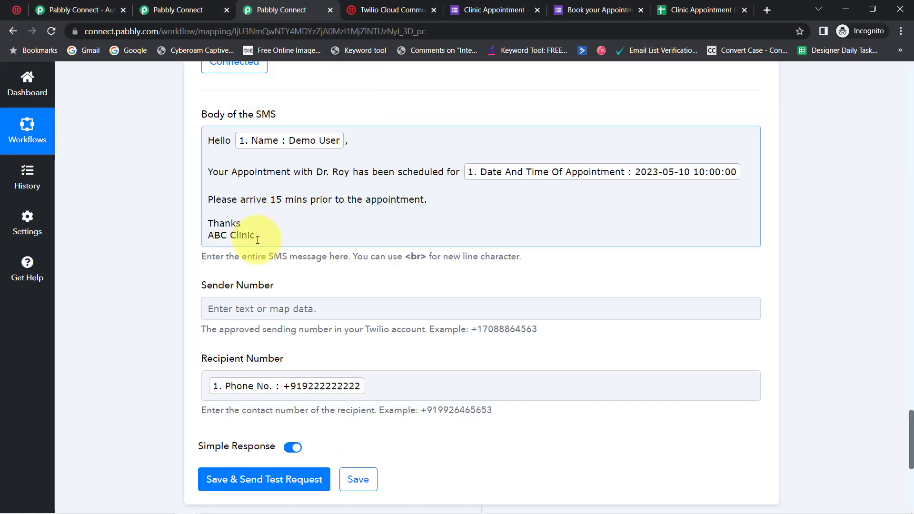
left_click(231, 310)
key("ctrl+v")
left_click(118, 338)
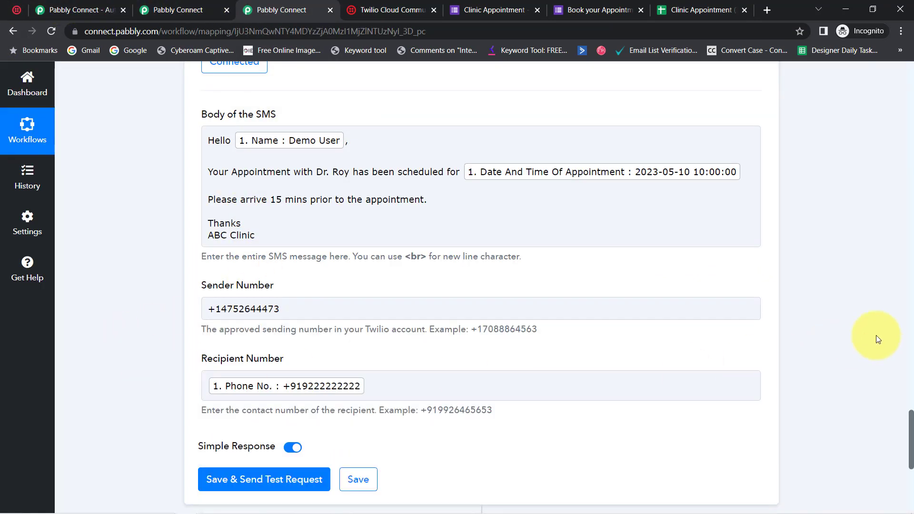
Save the SMS step, send a test request and read the Message value in the response
left_click_drag(912, 426, 910, 453)
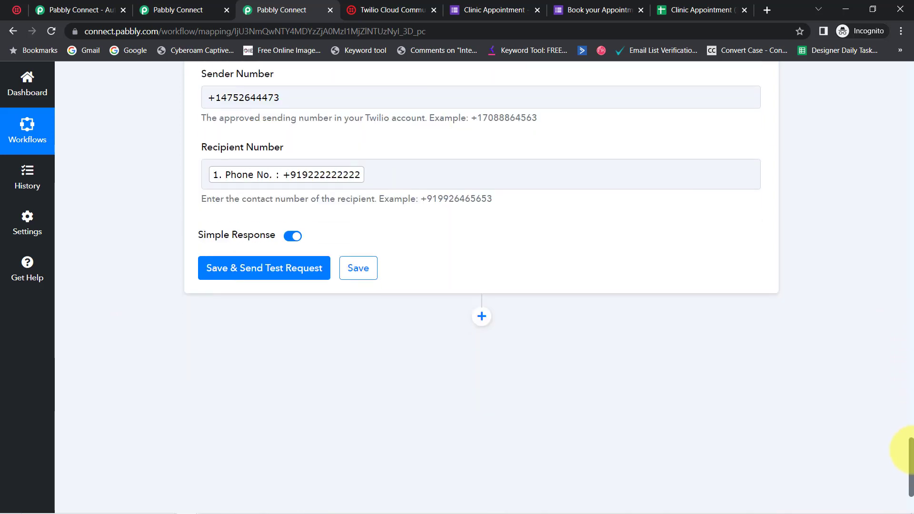
left_click(245, 271)
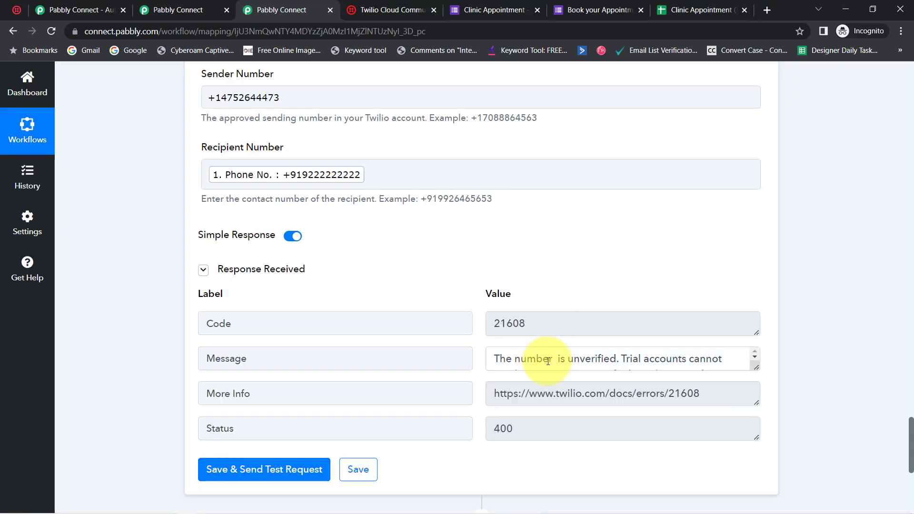
left_click_drag(536, 359, 636, 355)
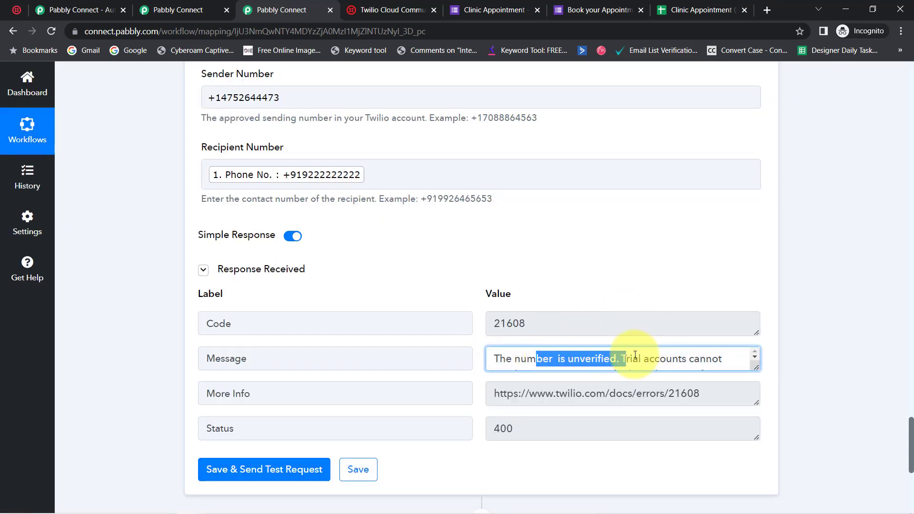
Replace the mapped Recipient Number with a manually entered phone number, resend the test request and enlarge the response's Body value to read it
left_click(390, 180)
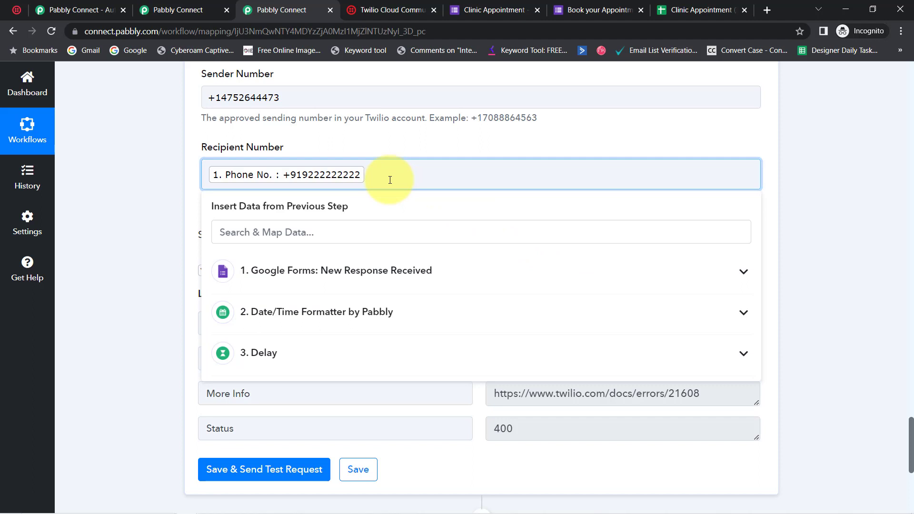
key("BackSpace")
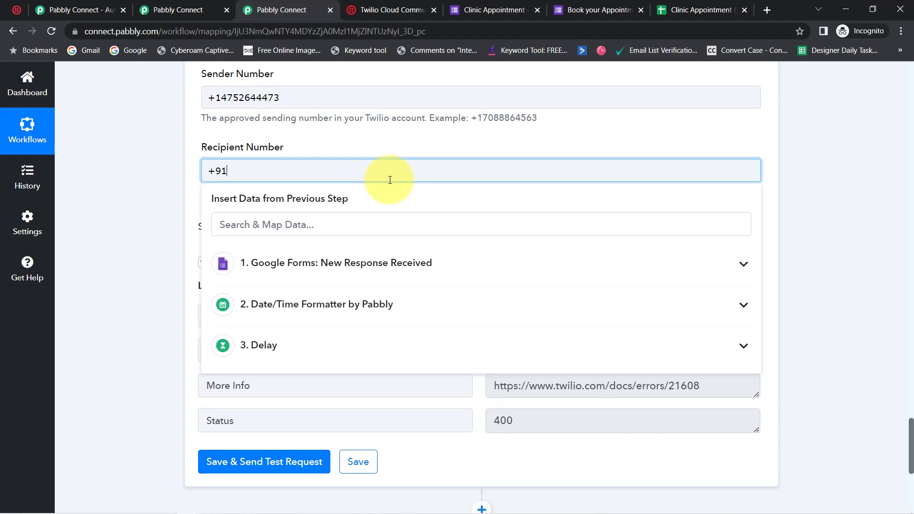
left_click(173, 185)
scroll(174, 185, "down", 2)
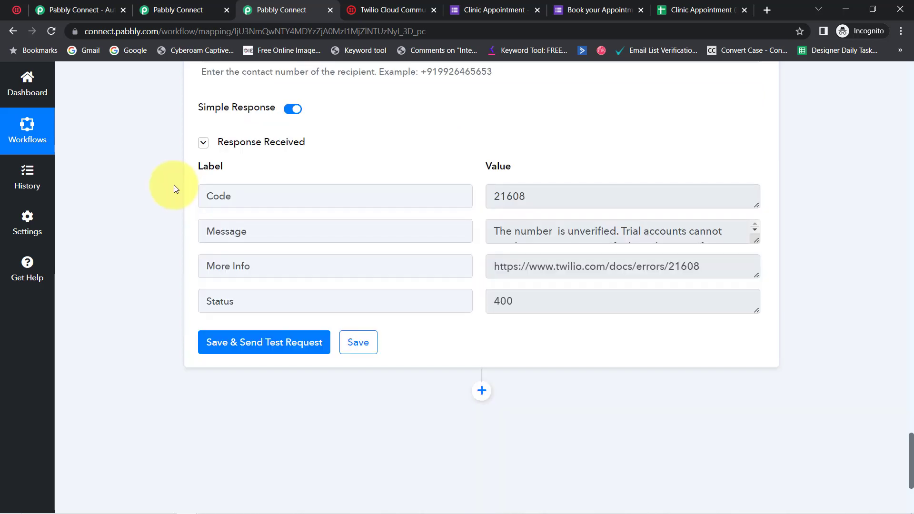
left_click(267, 343)
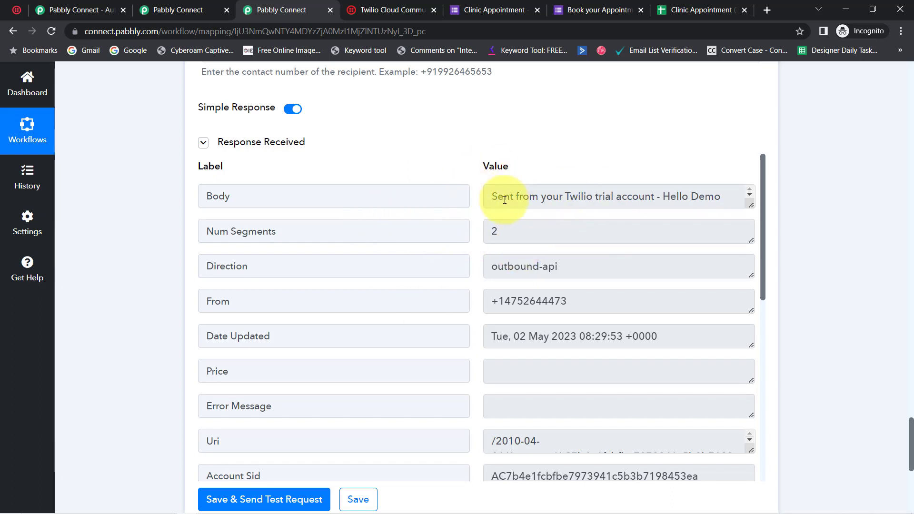
left_click_drag(505, 200, 750, 248)
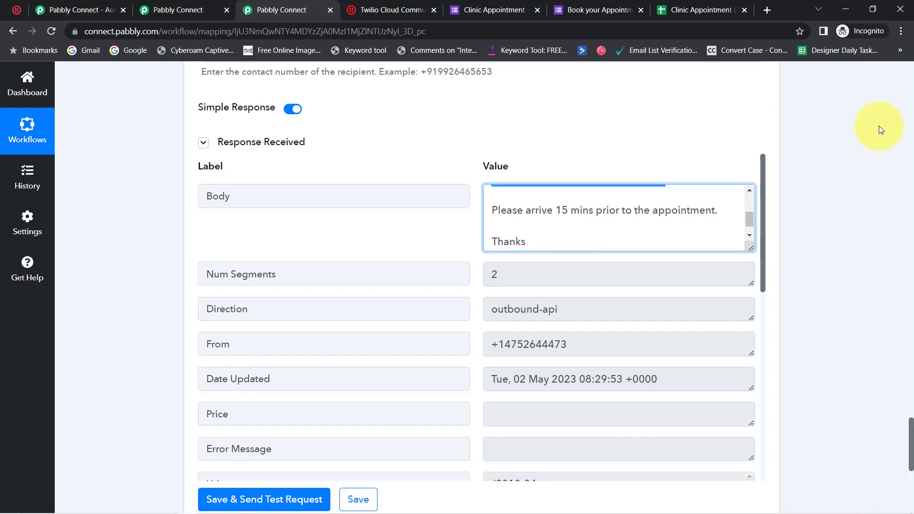
Switch to the Google Forms tabs and place the Book your Appointment Now form ahead of the Clinic Appointment editor
left_click(495, 10)
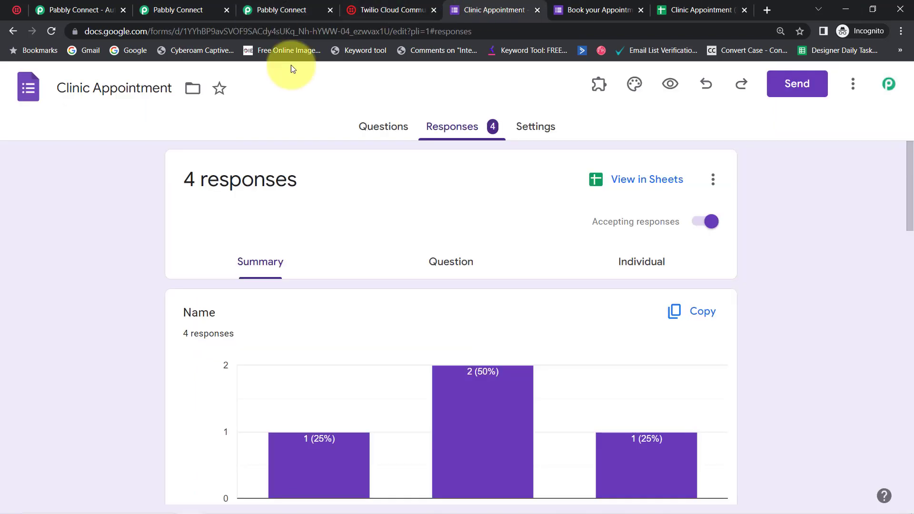
left_click_drag(582, 8, 527, 6)
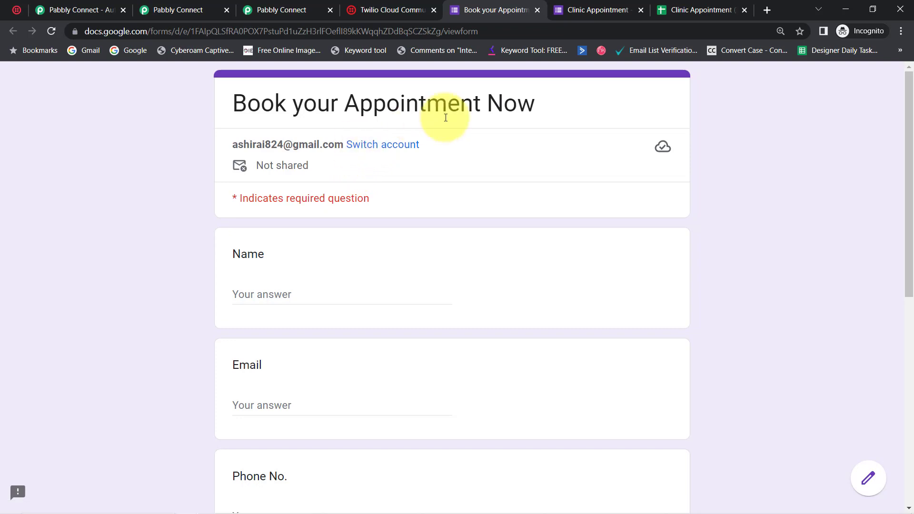
Close the Twilio verification page and return to the Send Appointment Reminder before 1 Day via SMS workflow in Pabbly Connect
left_click(379, 10)
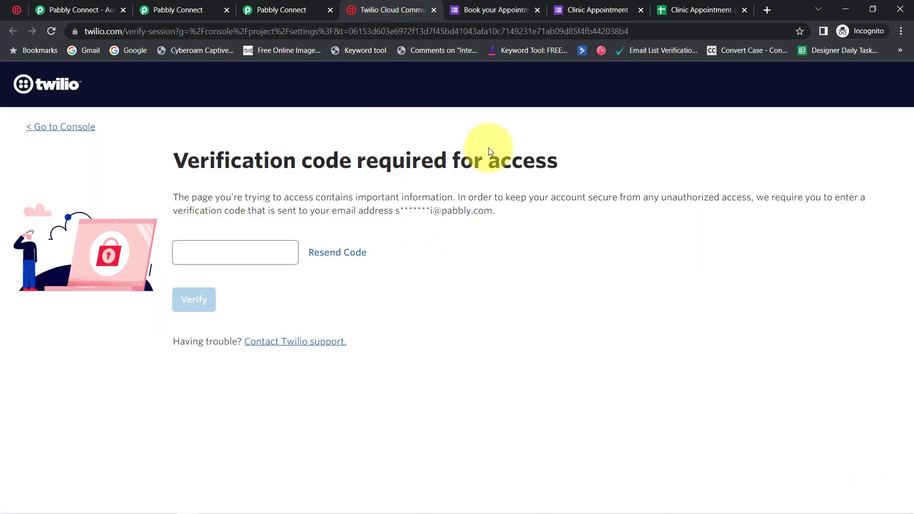
left_click(433, 10)
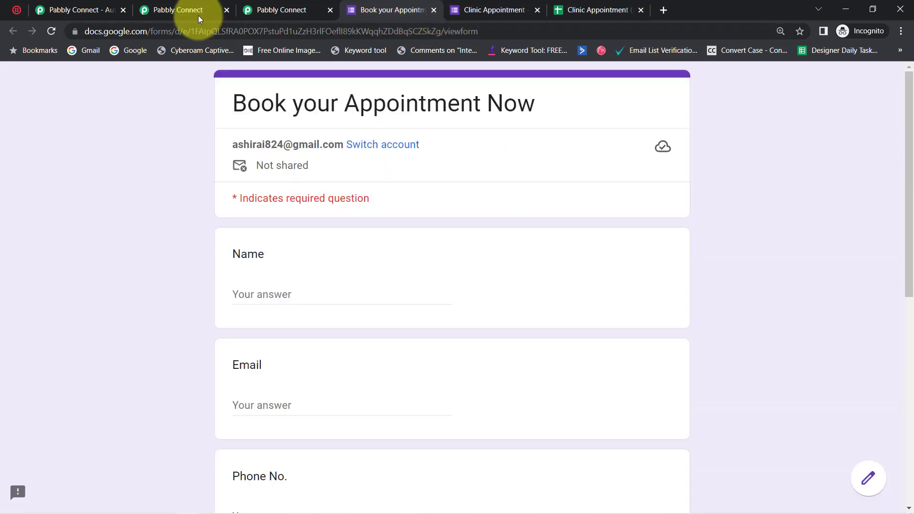
left_click(259, 10)
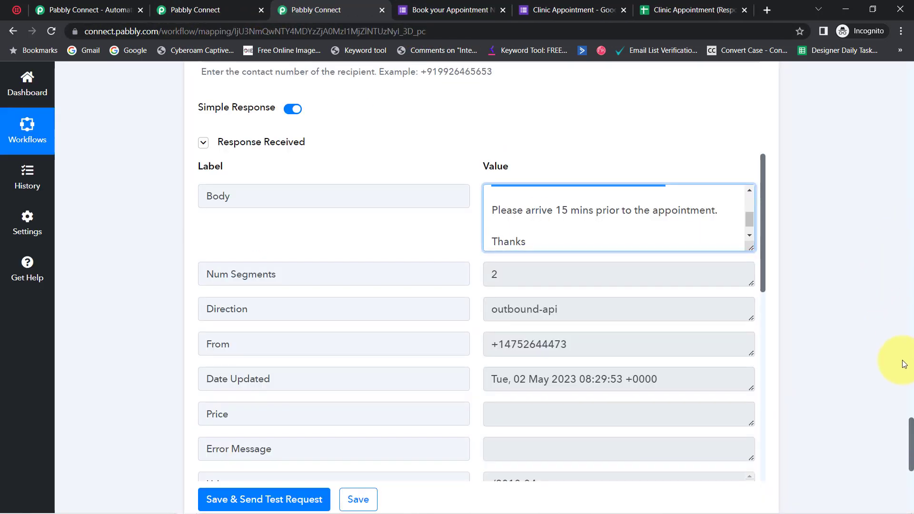
Collapse the Google Forms, Date/Time Formatter, Delay and Twilio steps and review the complete workflow sequence
left_click_drag(910, 458, 881, 92)
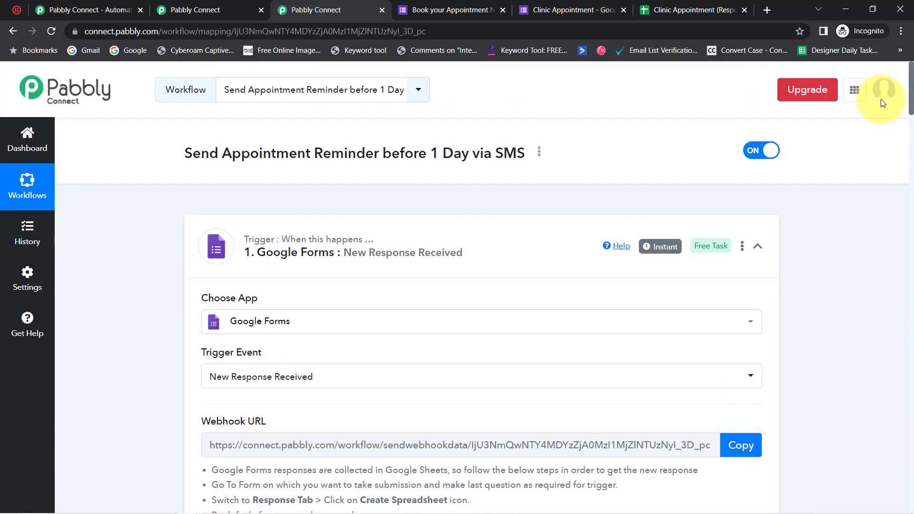
left_click(295, 274)
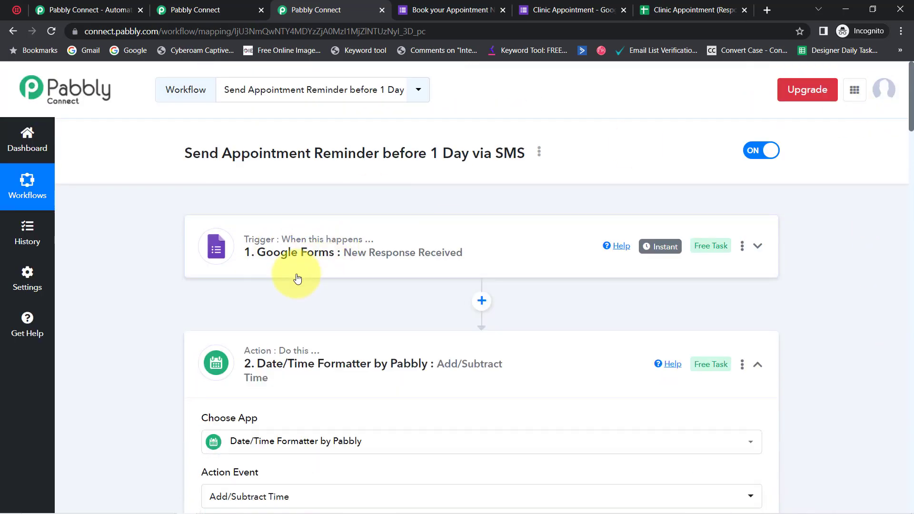
left_click(263, 361)
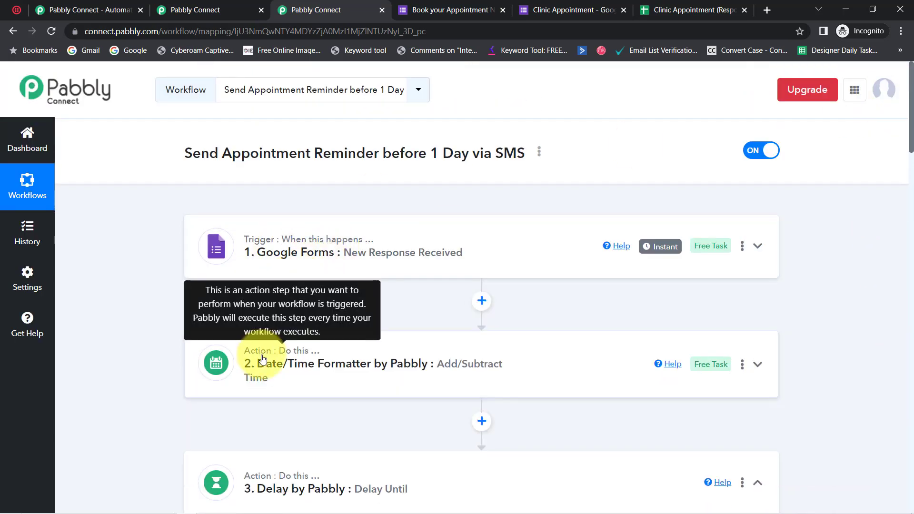
left_click(275, 484)
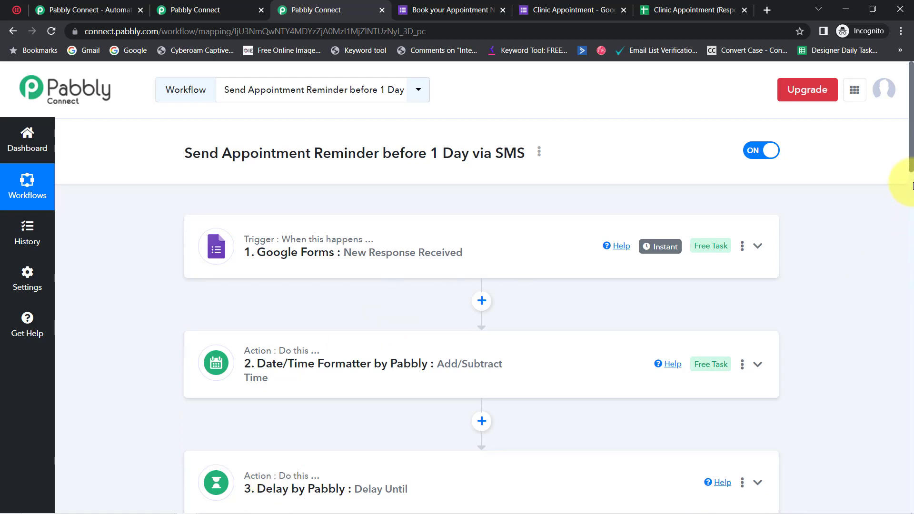
scroll(910, 172, "down", 3)
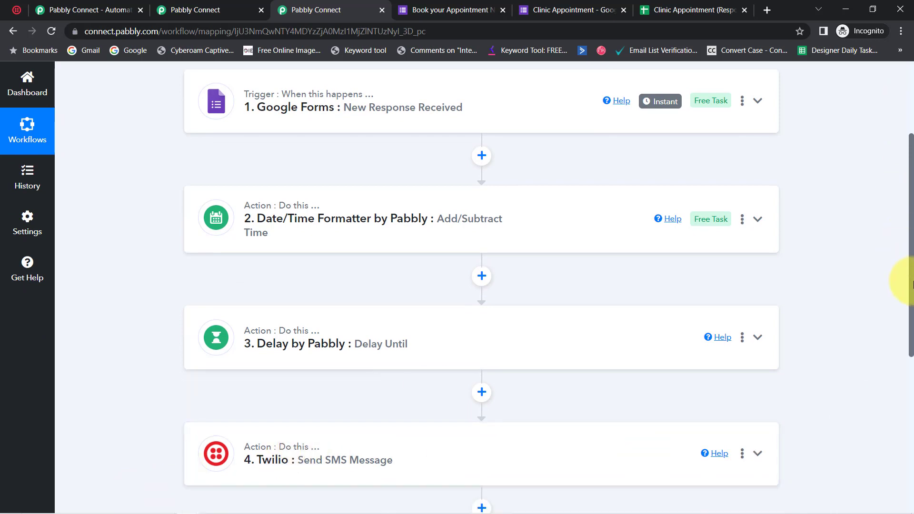
scroll(910, 281, "up", 3)
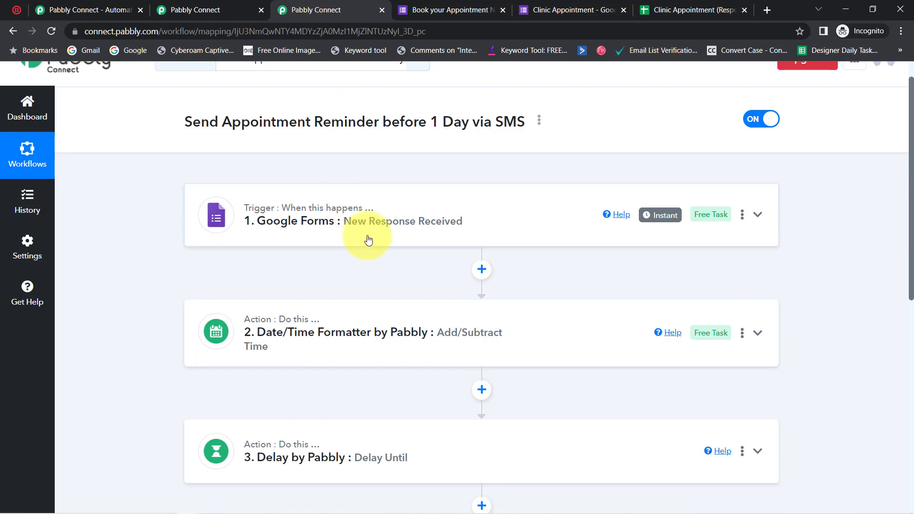
Copy the share link of the Send Appointment Reminder before 1 Day via SMS workflow and close the sharing dialog
left_click(539, 124)
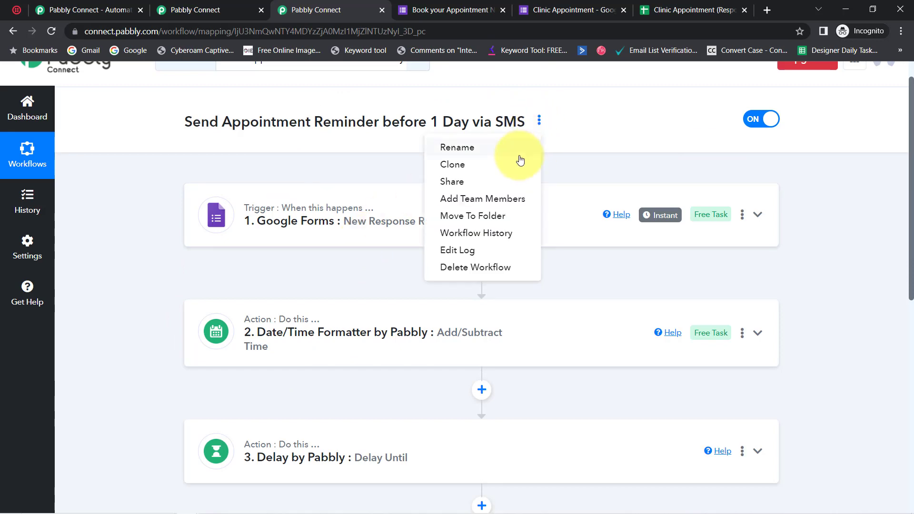
left_click(453, 180)
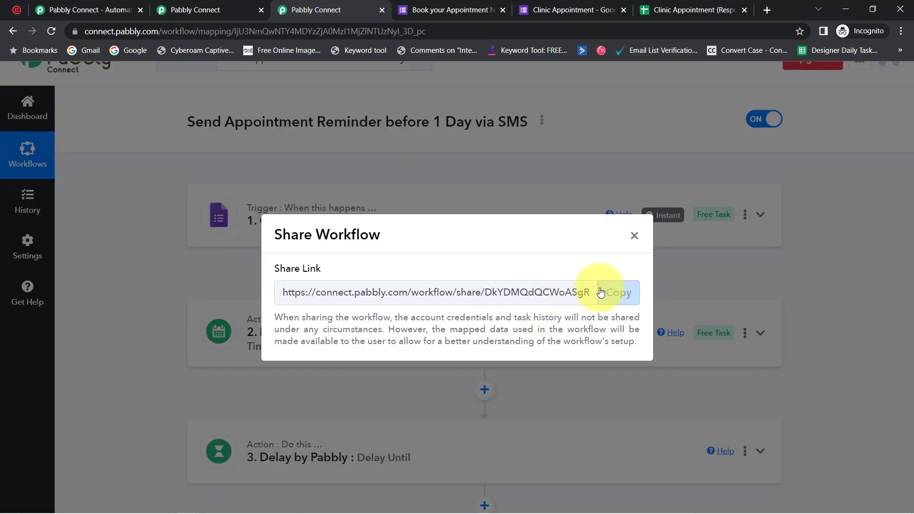
left_click(614, 295)
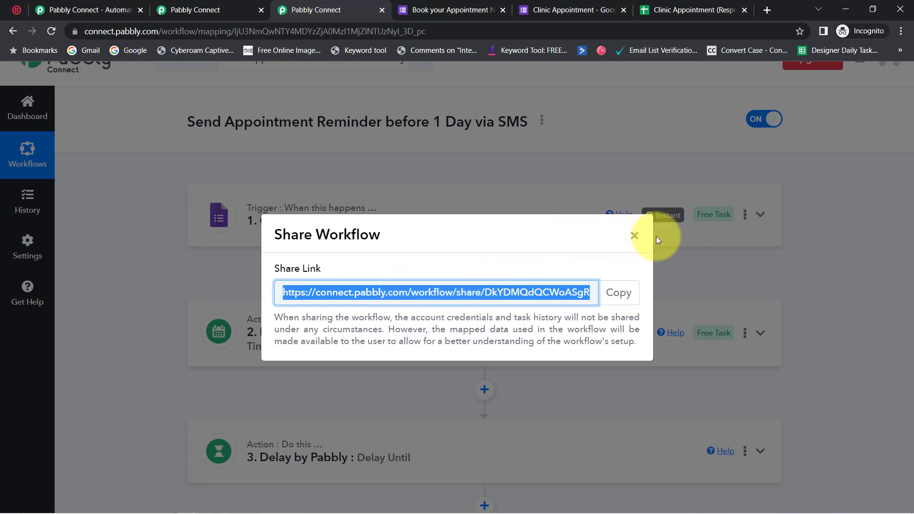
left_click(635, 236)
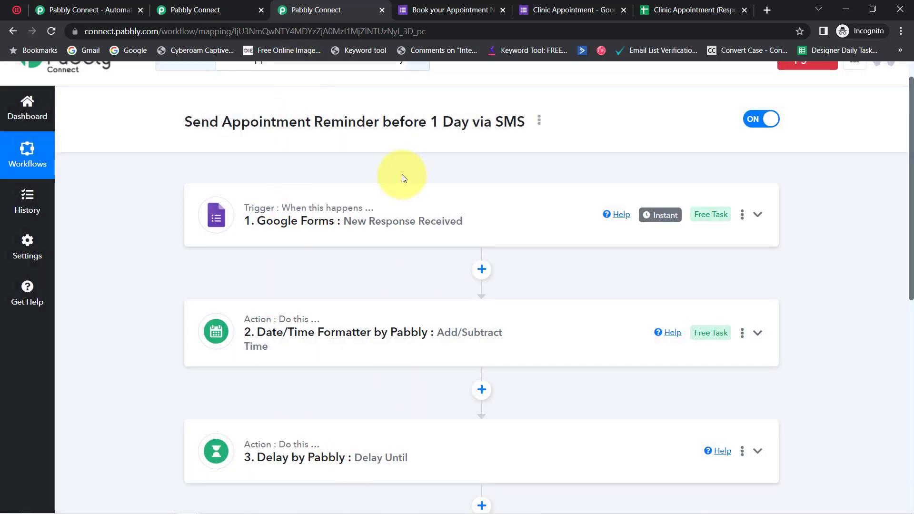